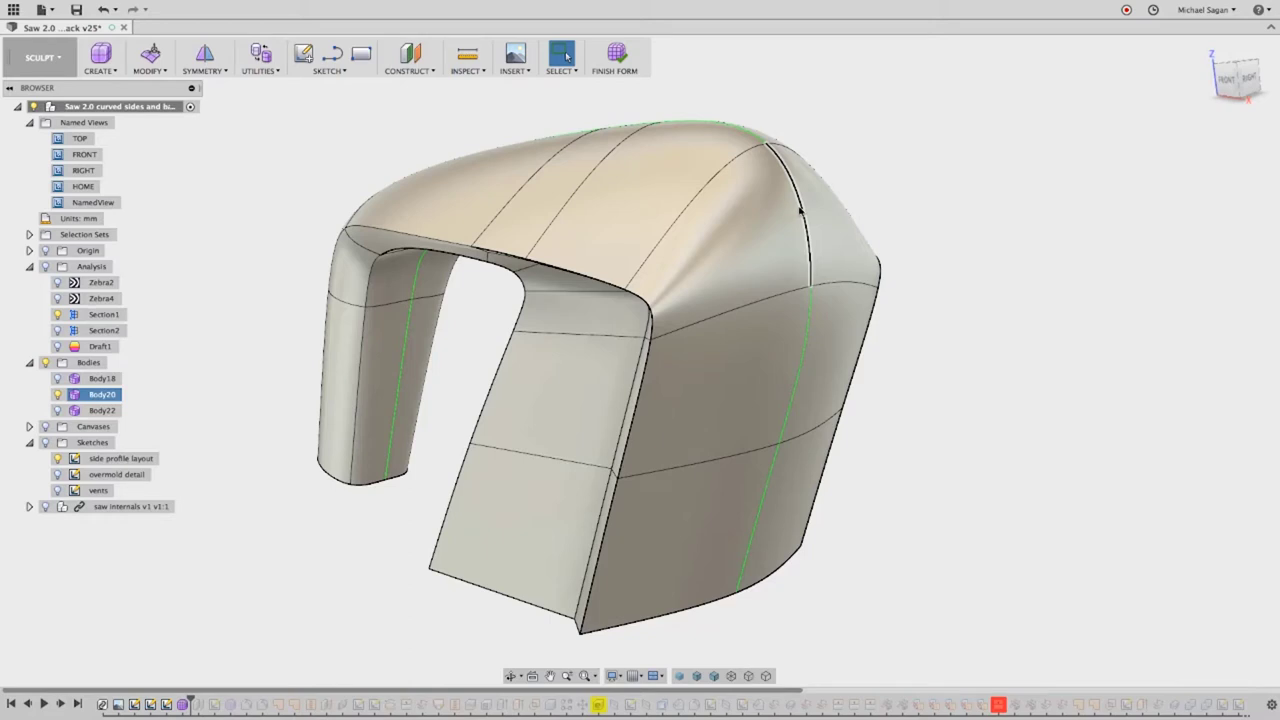
Insert an edge beside the upper edge on the rear curved face.
click(800, 210)
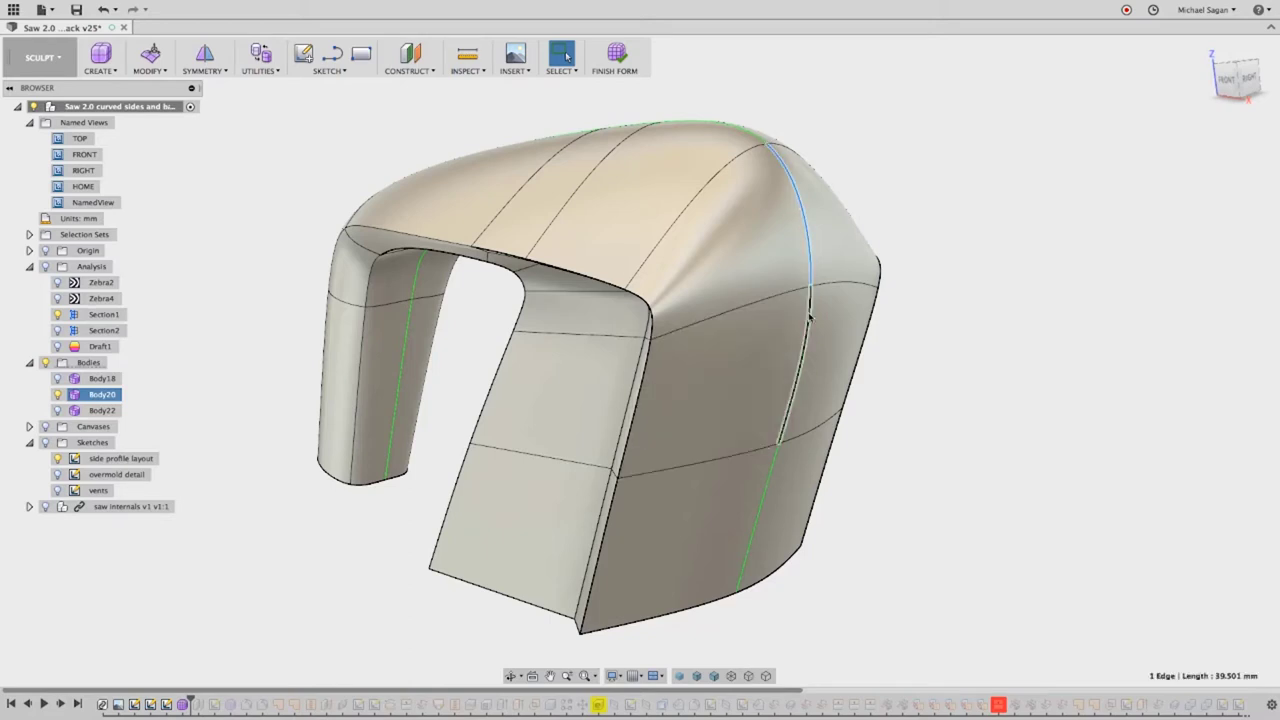
right_click(962, 294)
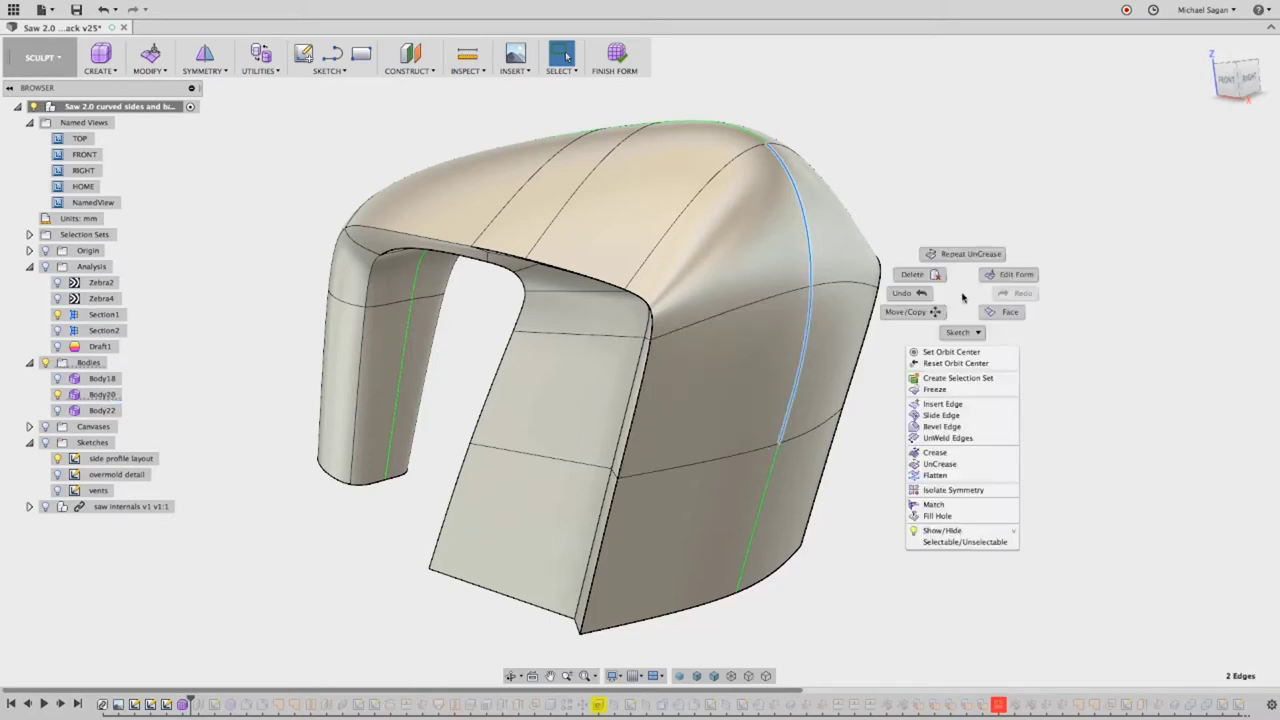
click(948, 403)
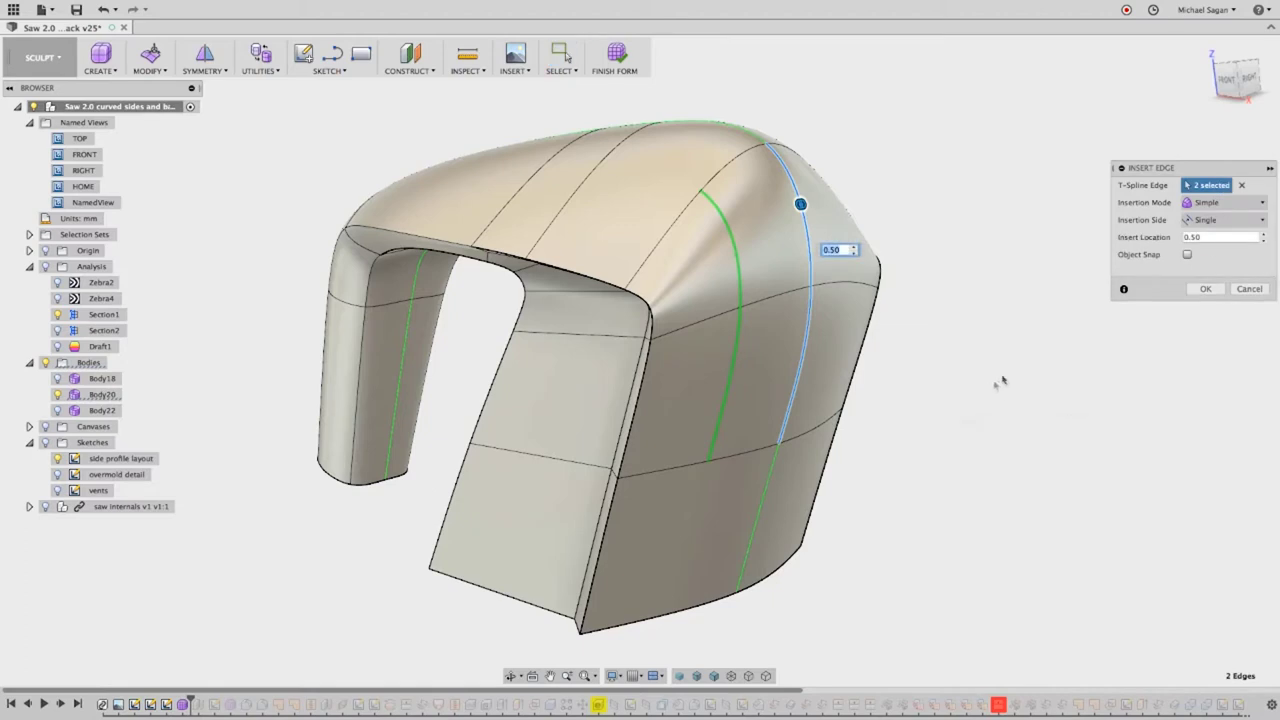
click(1206, 290)
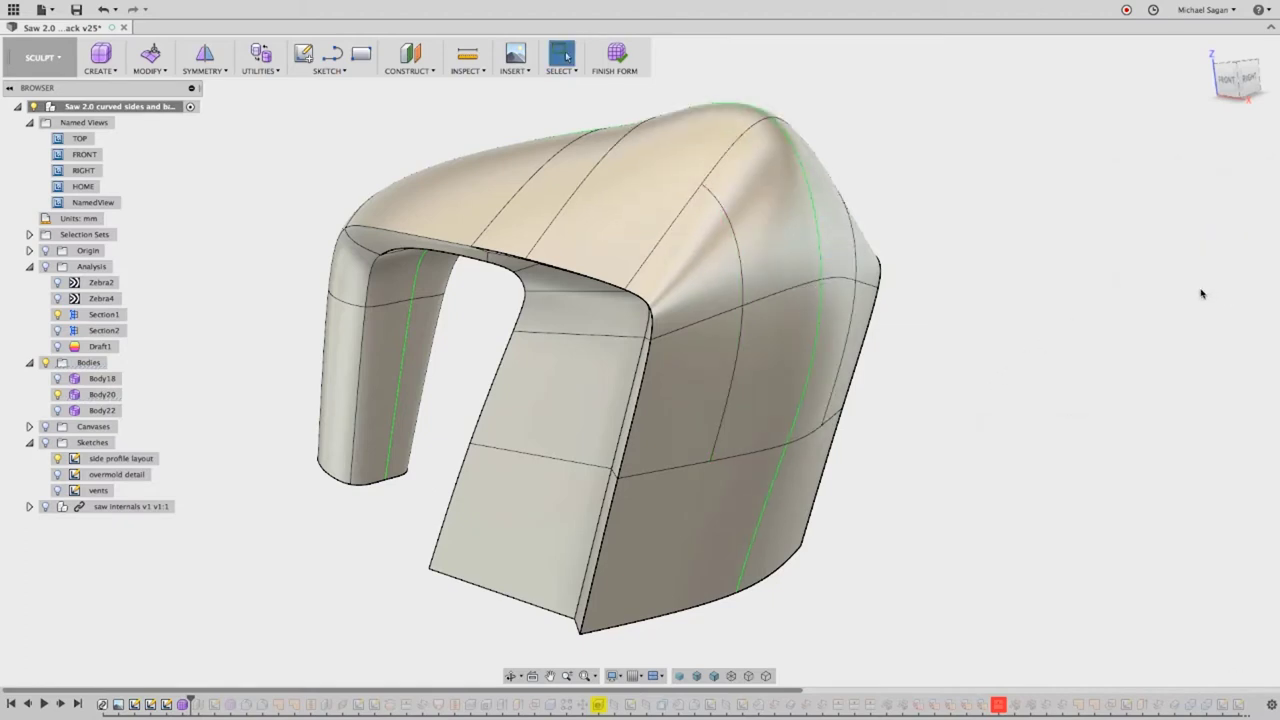
Insert another edge at 0.50 between the upper and lower rear edges, using Exact mode.
right_click(1013, 261)
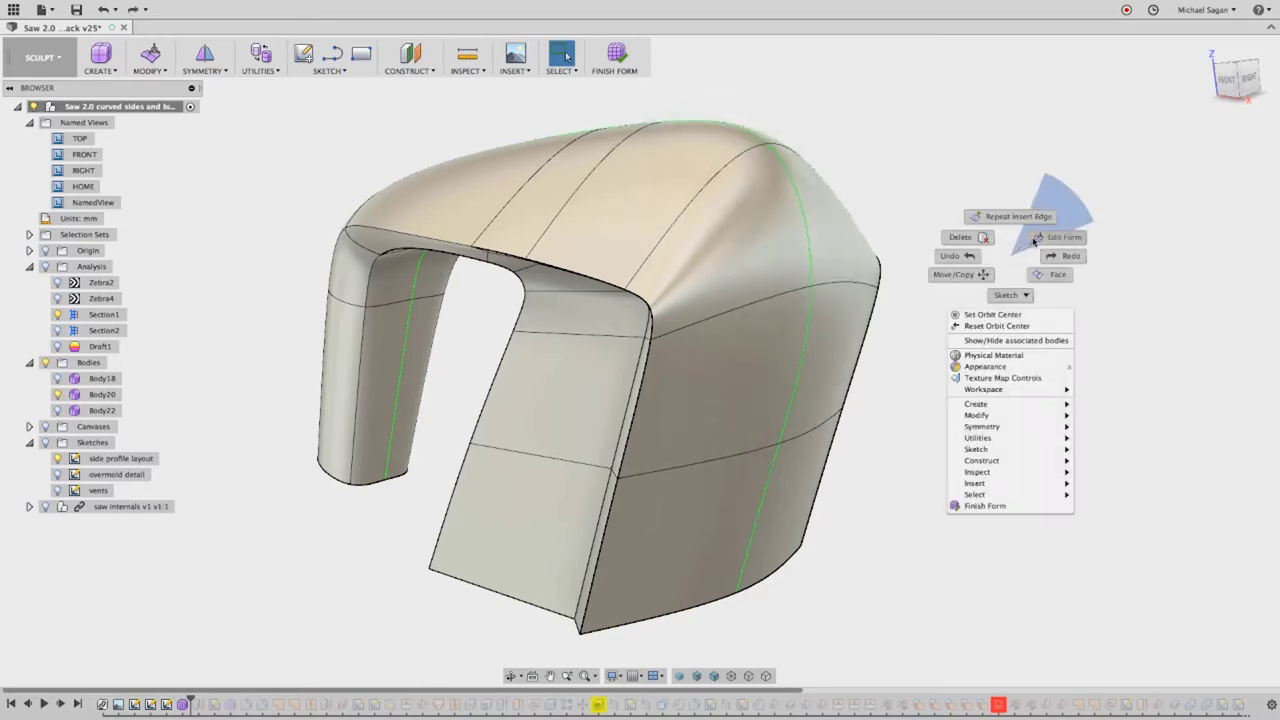
click(1000, 220)
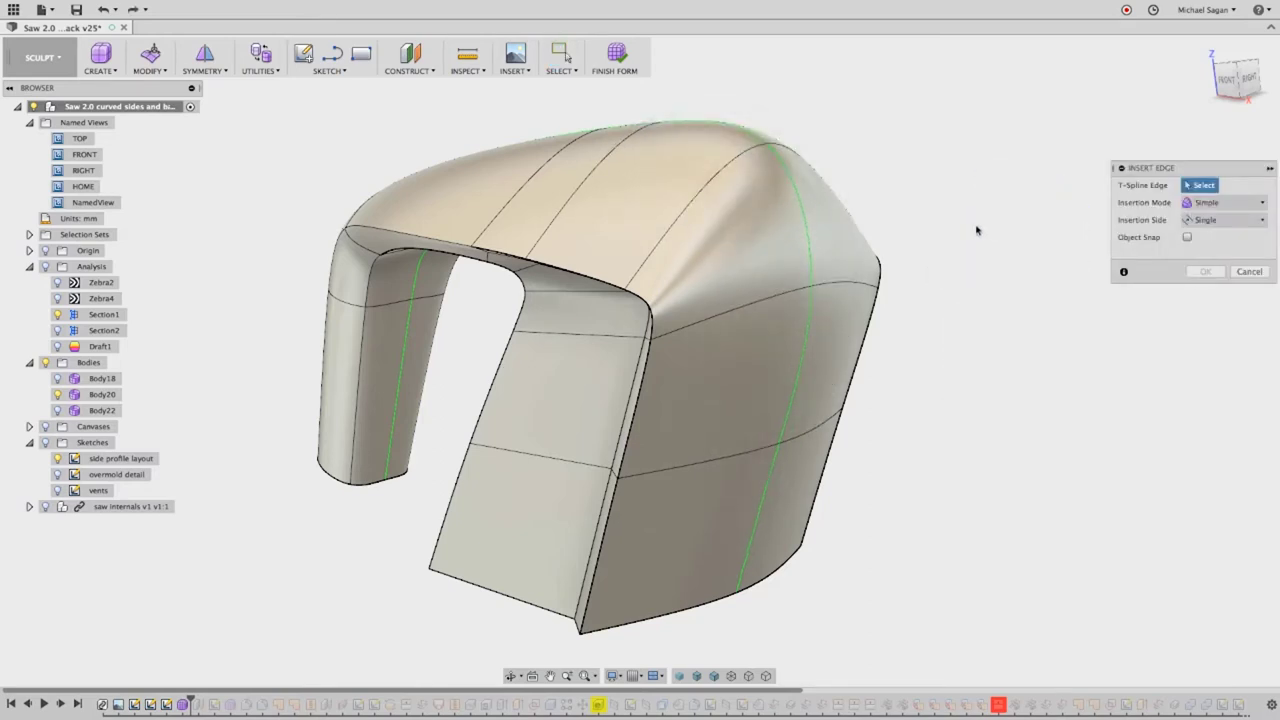
click(810, 250)
click(811, 305)
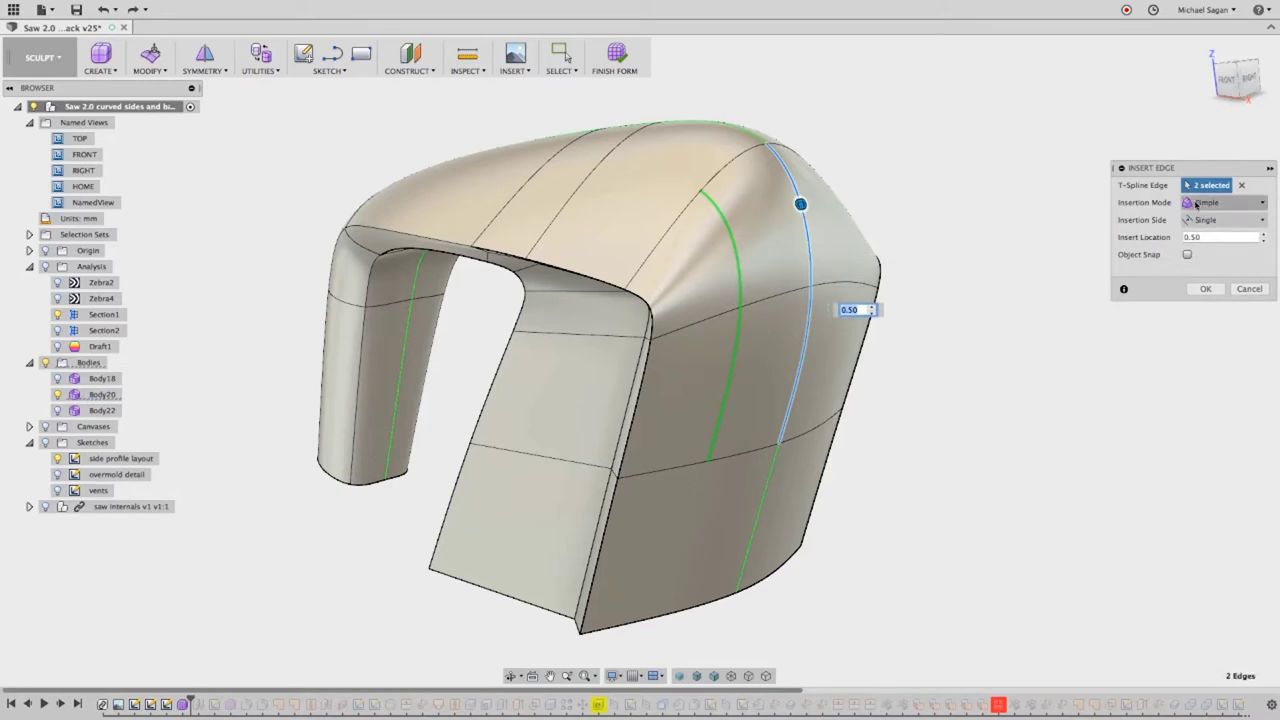
click(1196, 204)
click(1201, 234)
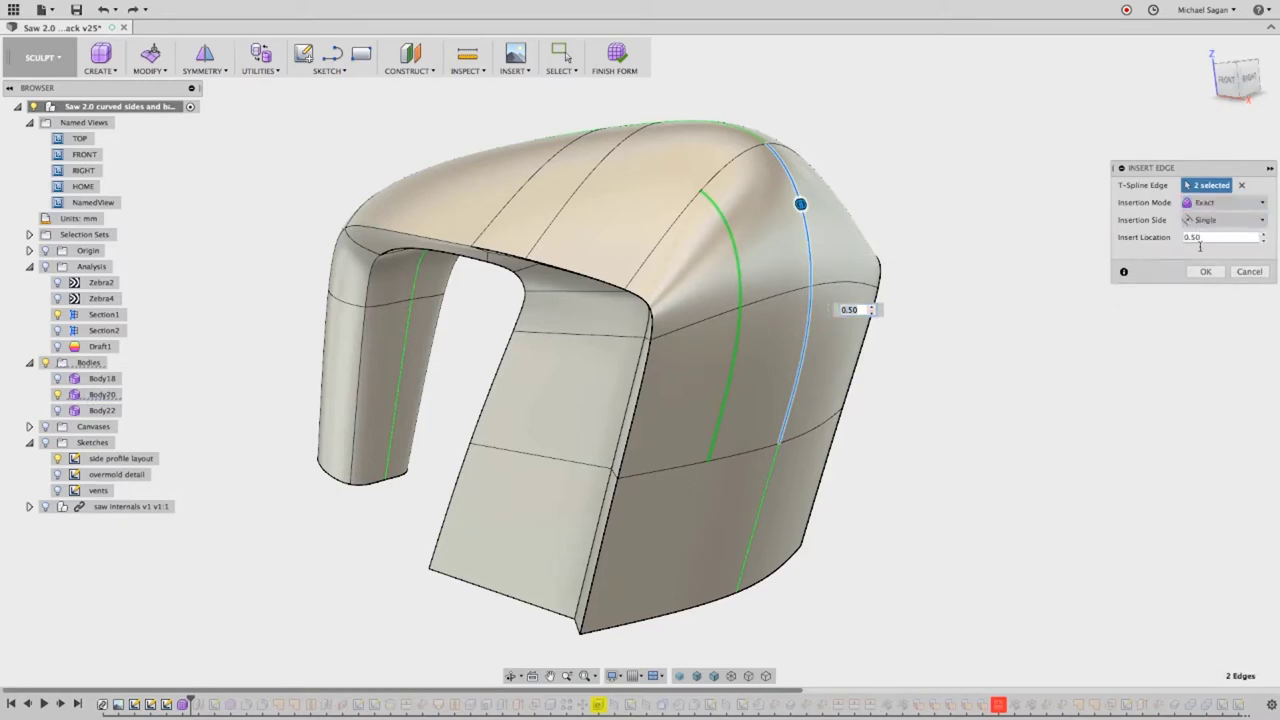
click(1206, 271)
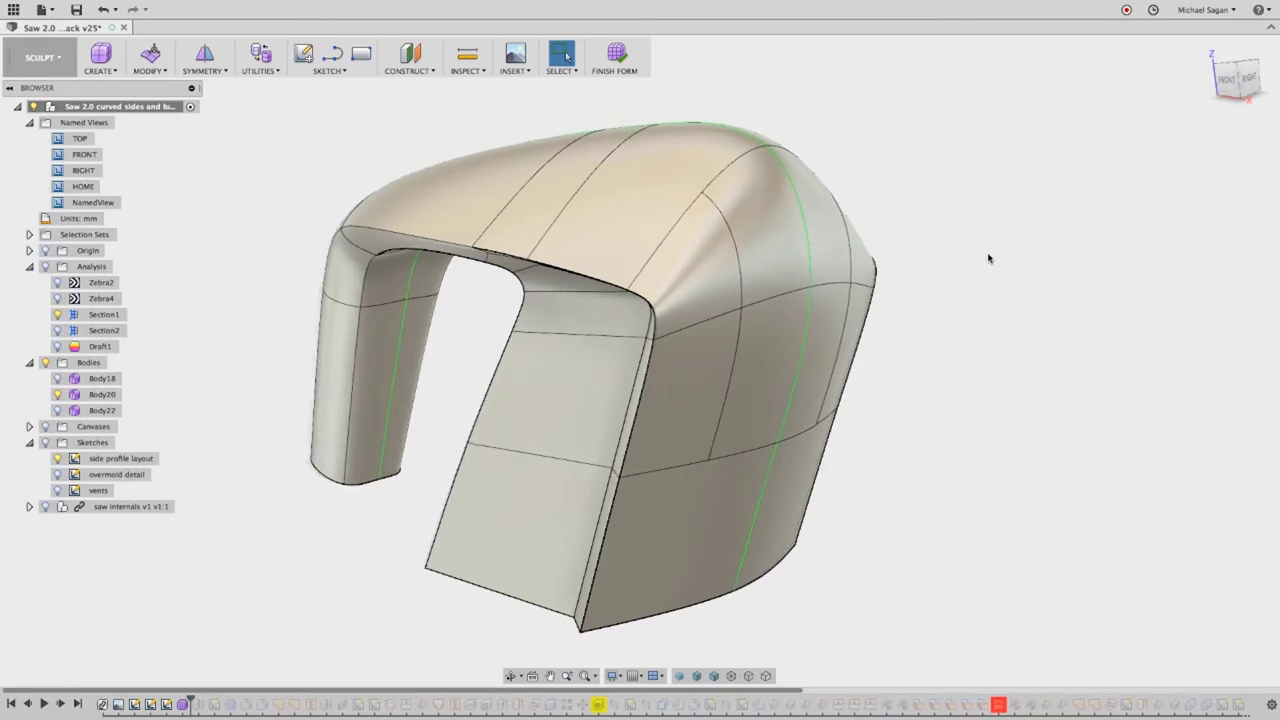
Delete the upper and lower rear side faces to open a hole in the form.
click(790, 243)
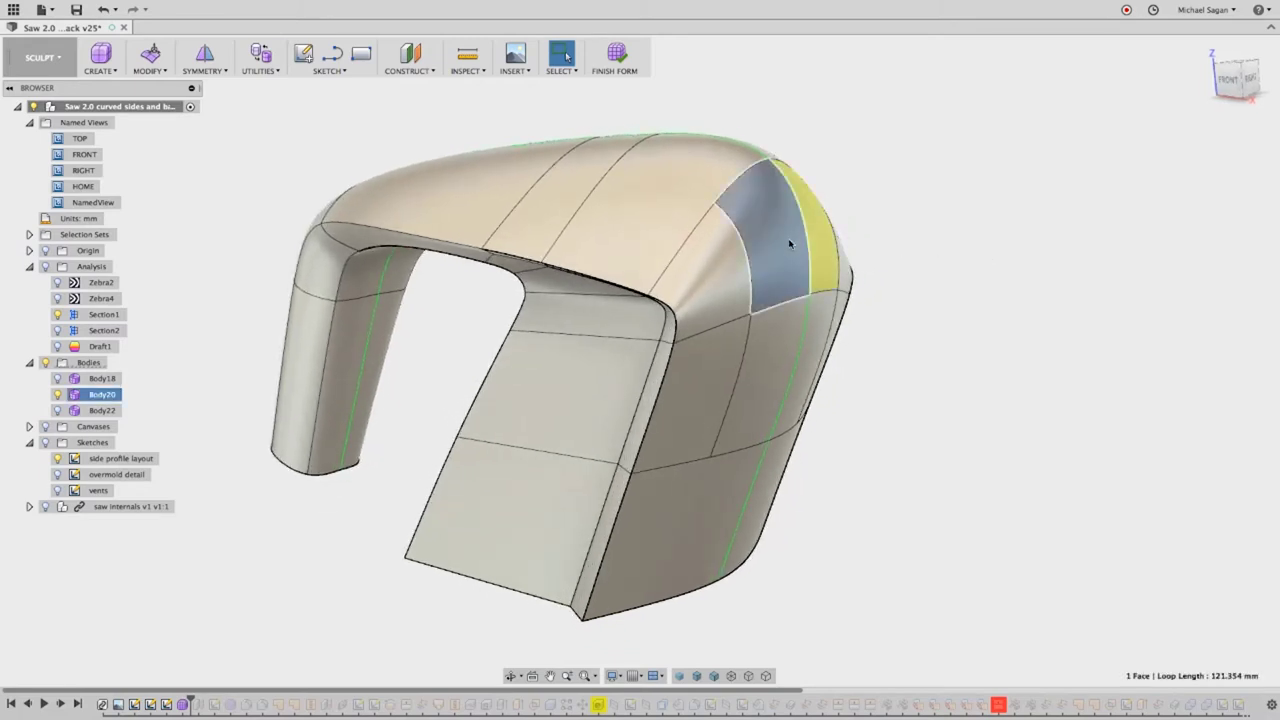
shift+click(768, 374)
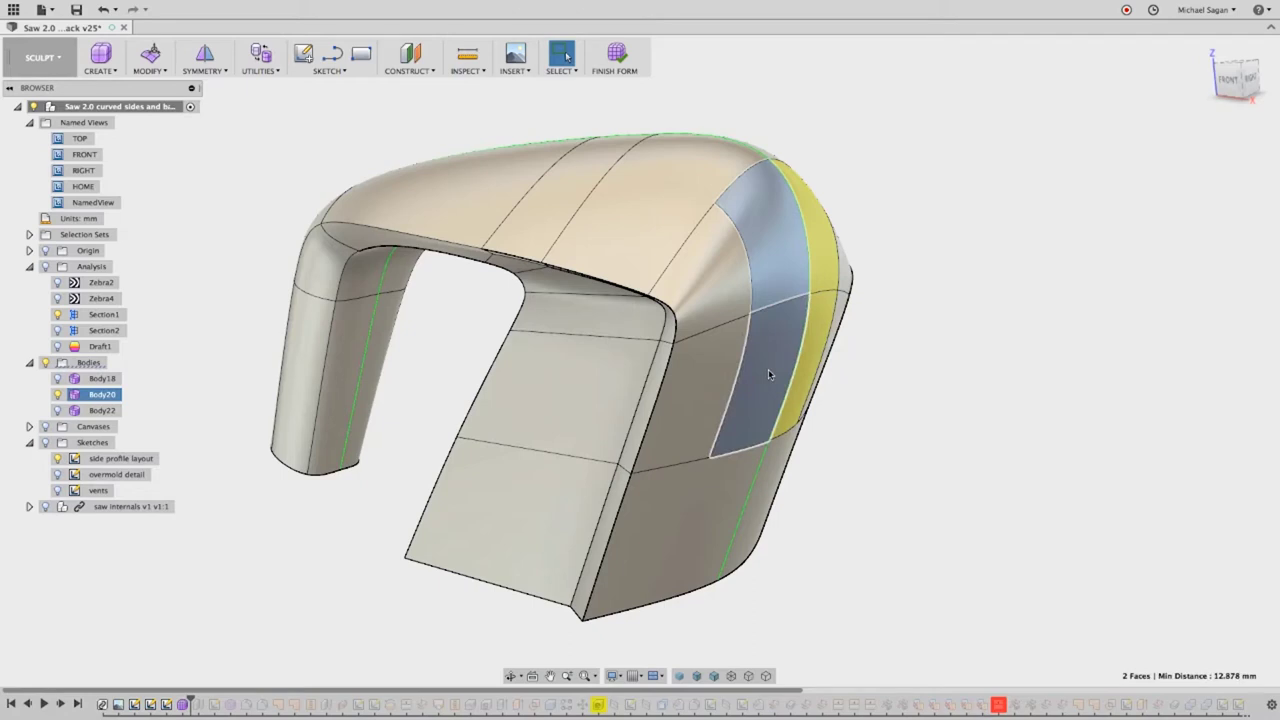
key(Delete)
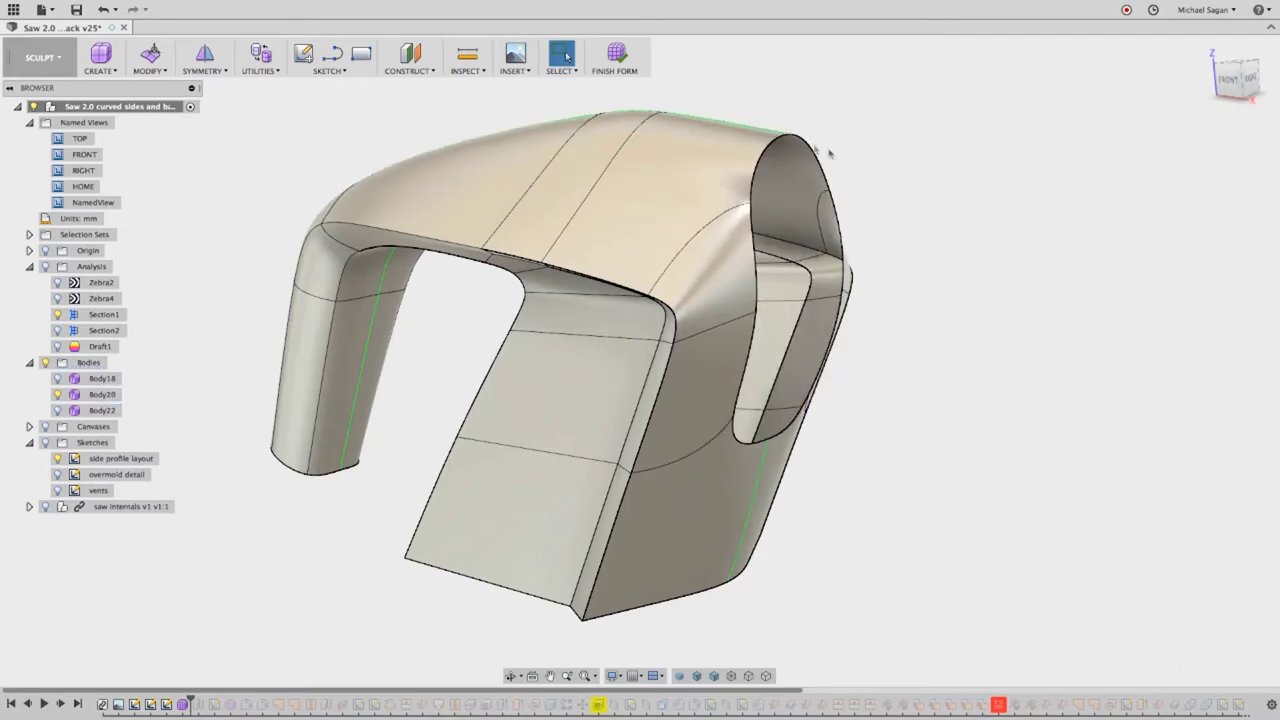
Select the hole's whole boundary edge loop and view the model from the front.
double_click(768, 150)
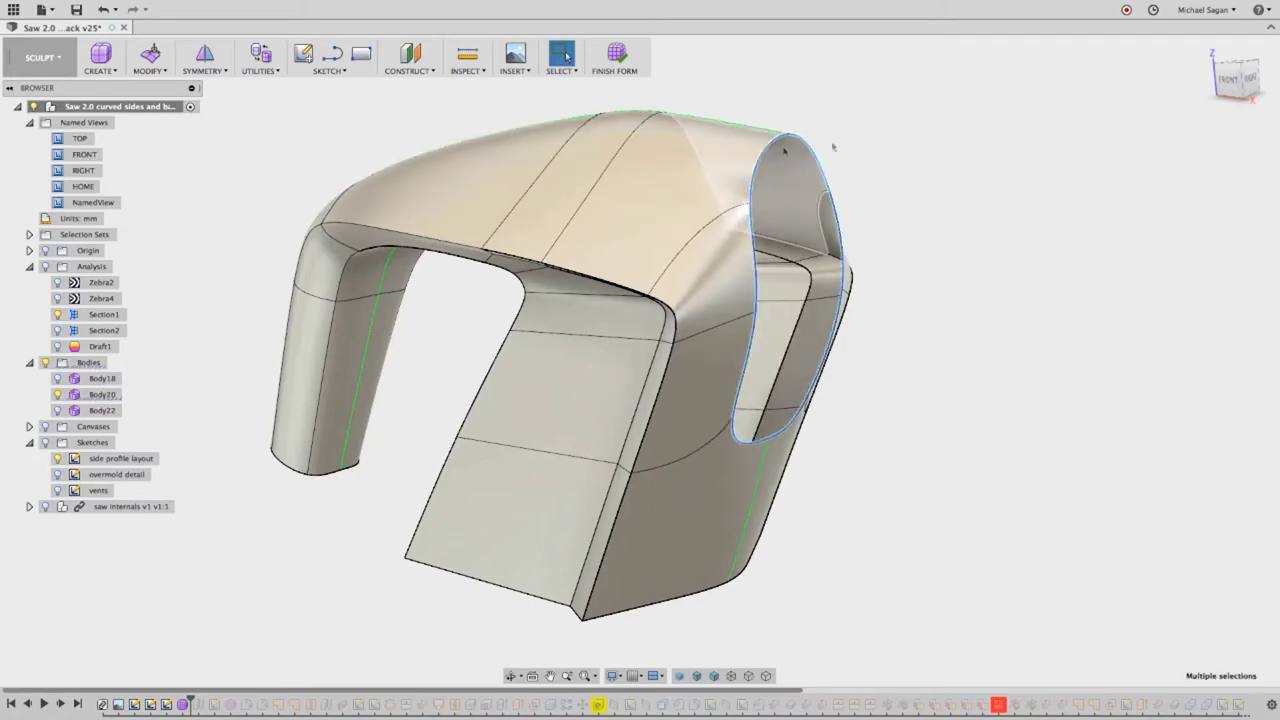
click(1228, 78)
right_click(943, 262)
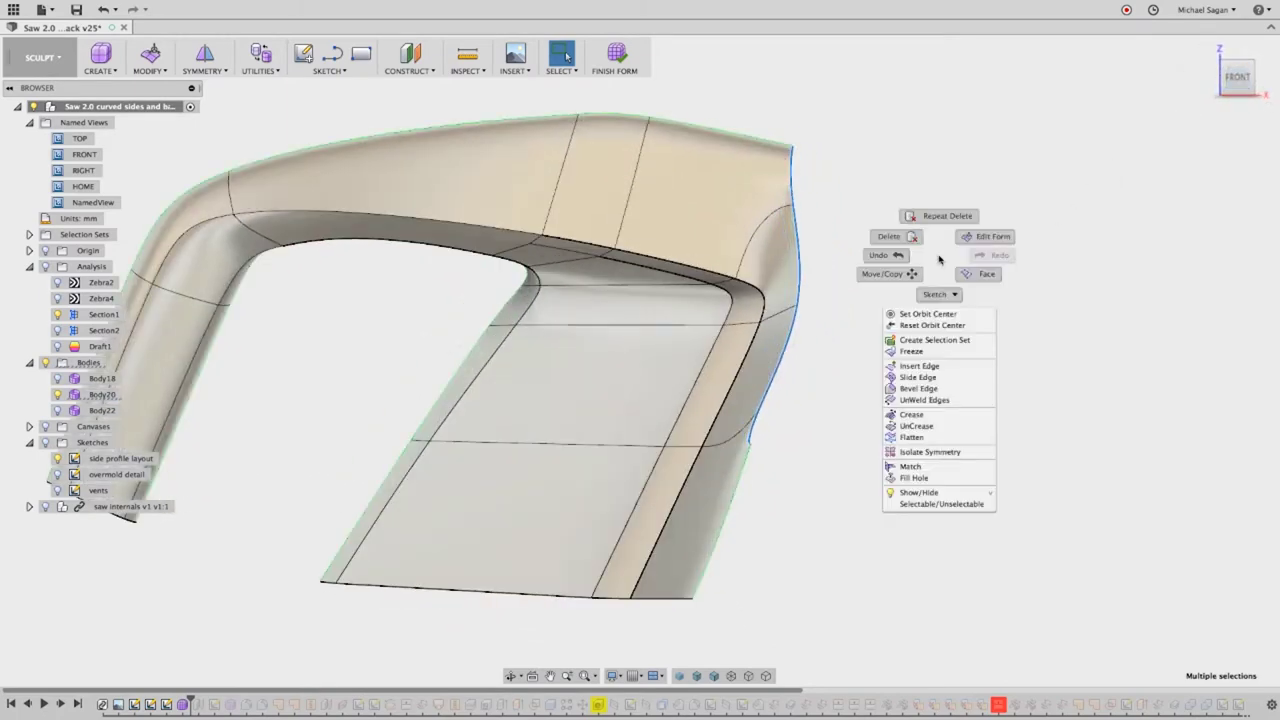
Flatten the open boundary loop into a straight vertical line with Edit Form.
click(972, 242)
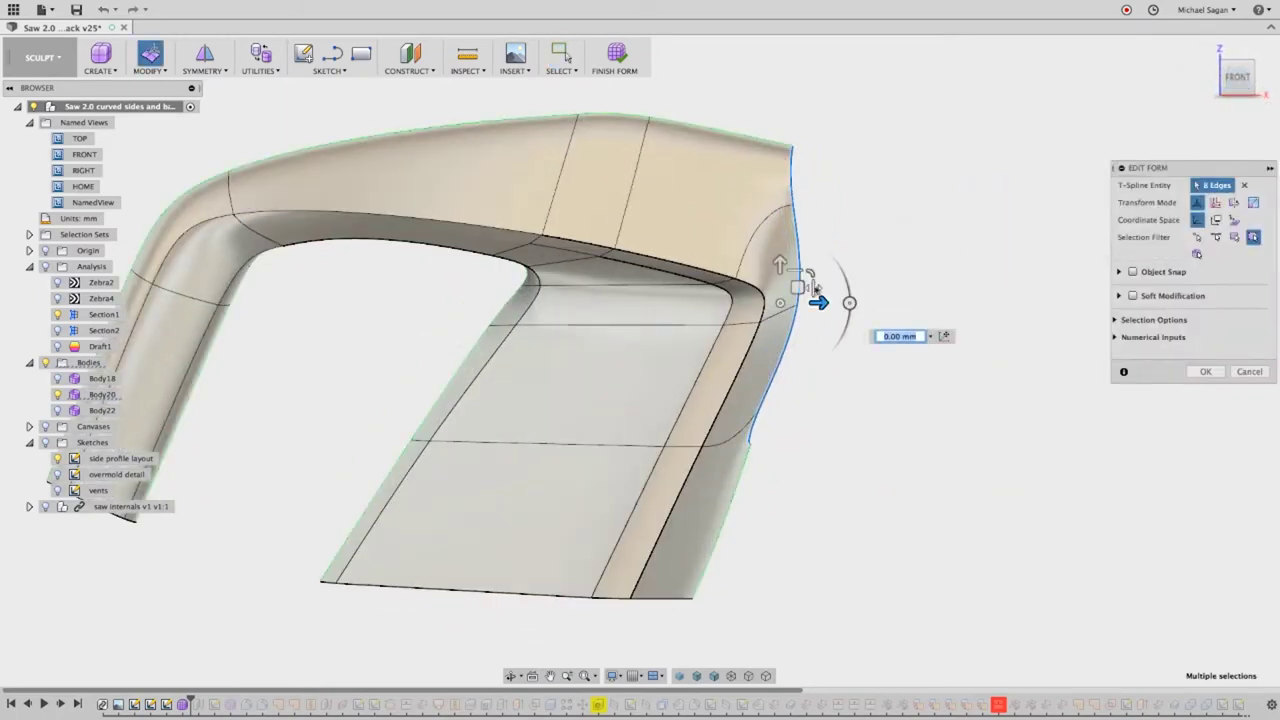
key(Return)
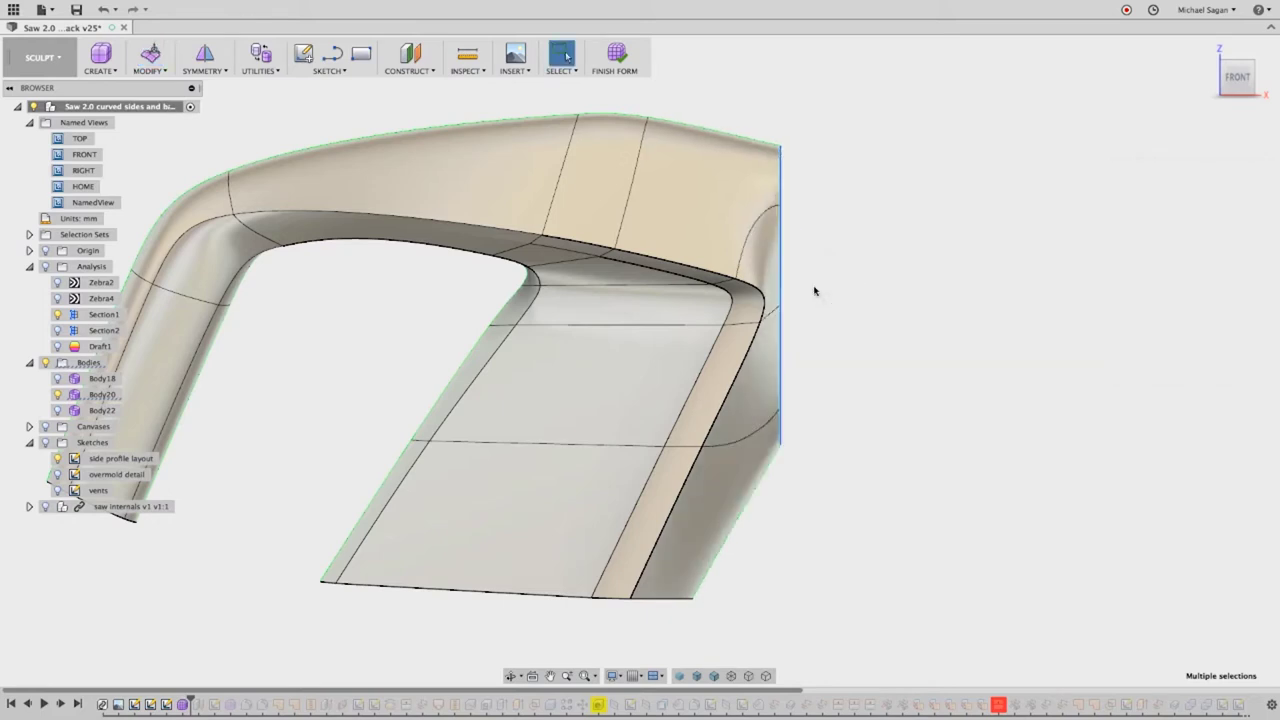
right_click(841, 274)
click(848, 230)
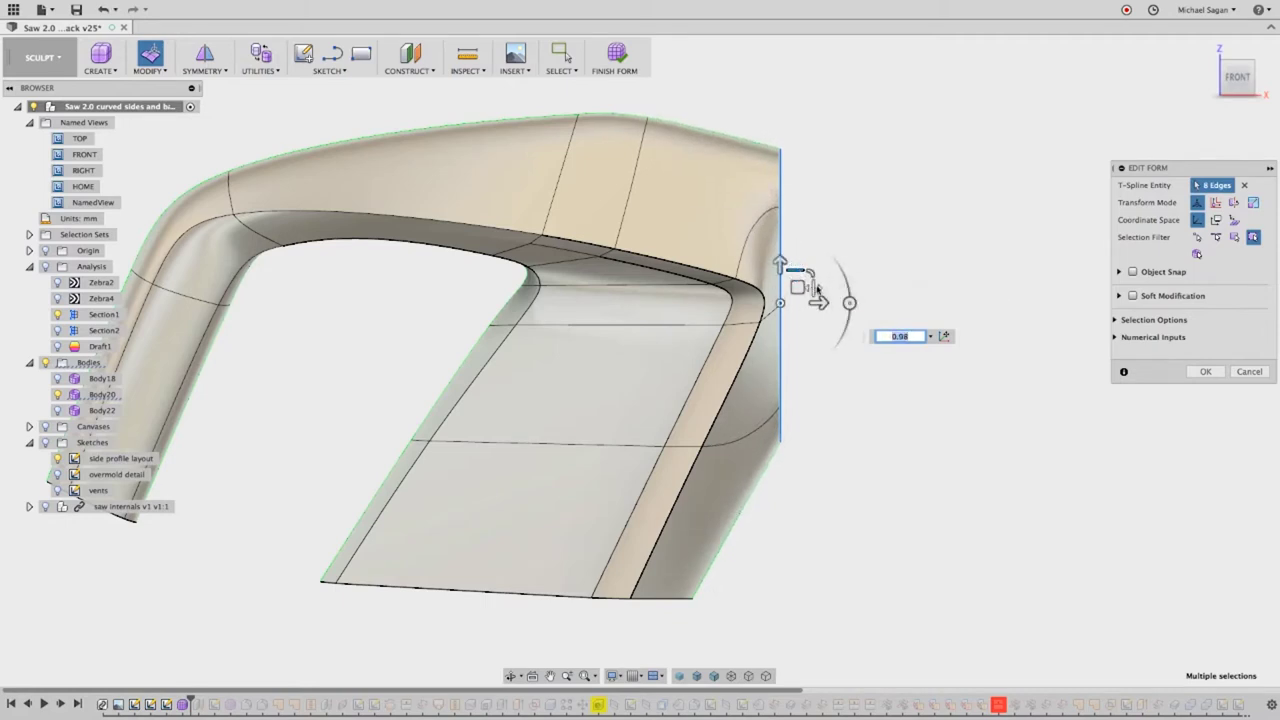
click(877, 248)
Reselect the open end loop, pan the view, and show the layout sketches.
click(781, 172)
double_click(781, 172)
scroll(825, 330, down, 3)
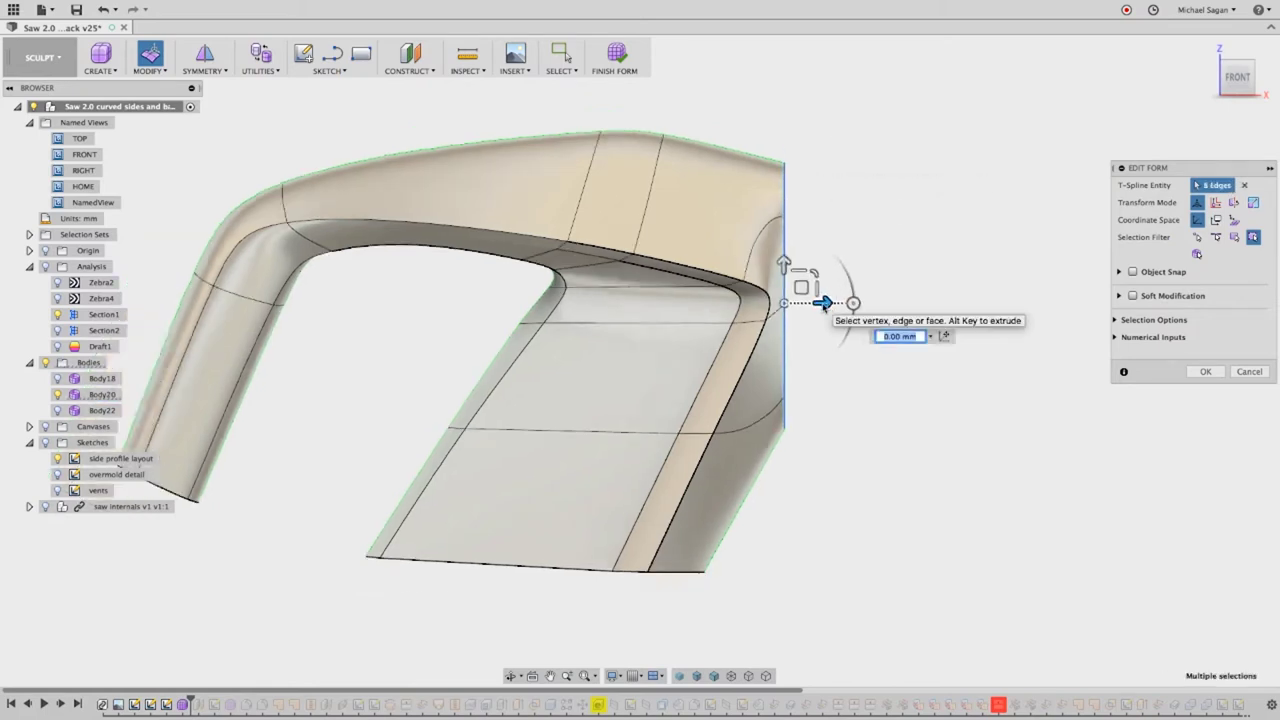
middle_drag(831, 398, 677, 401)
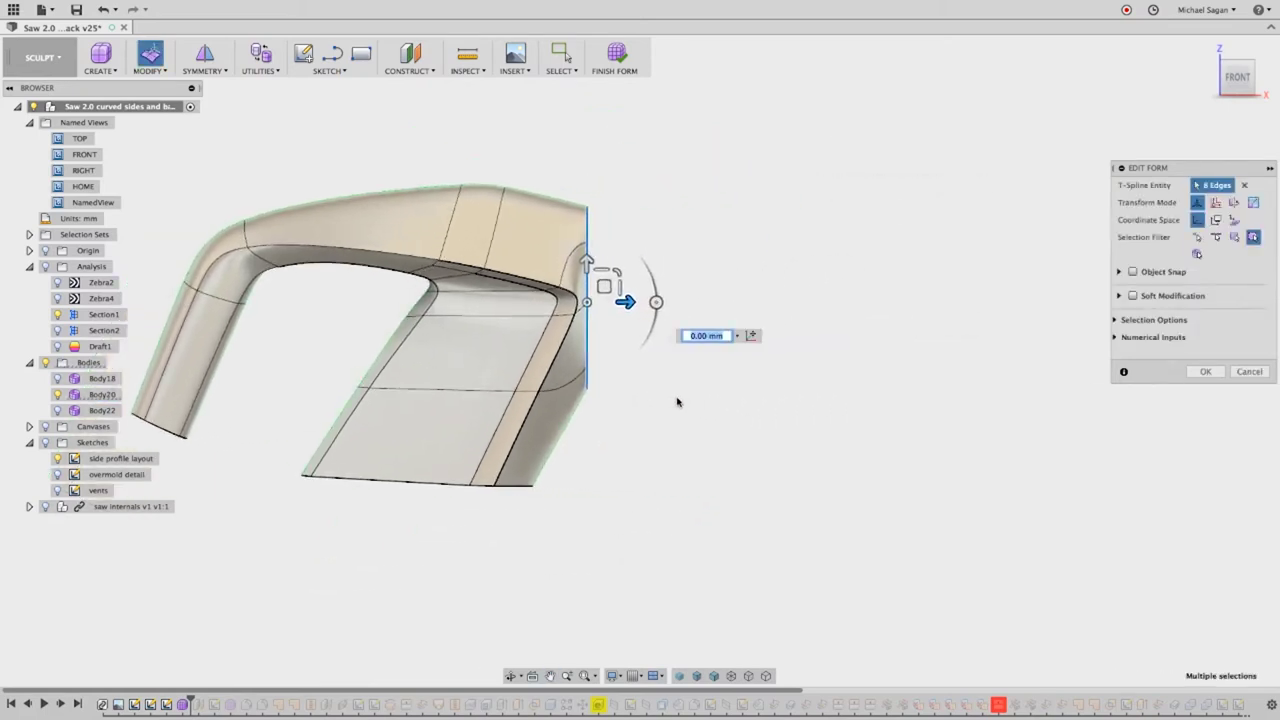
click(46, 442)
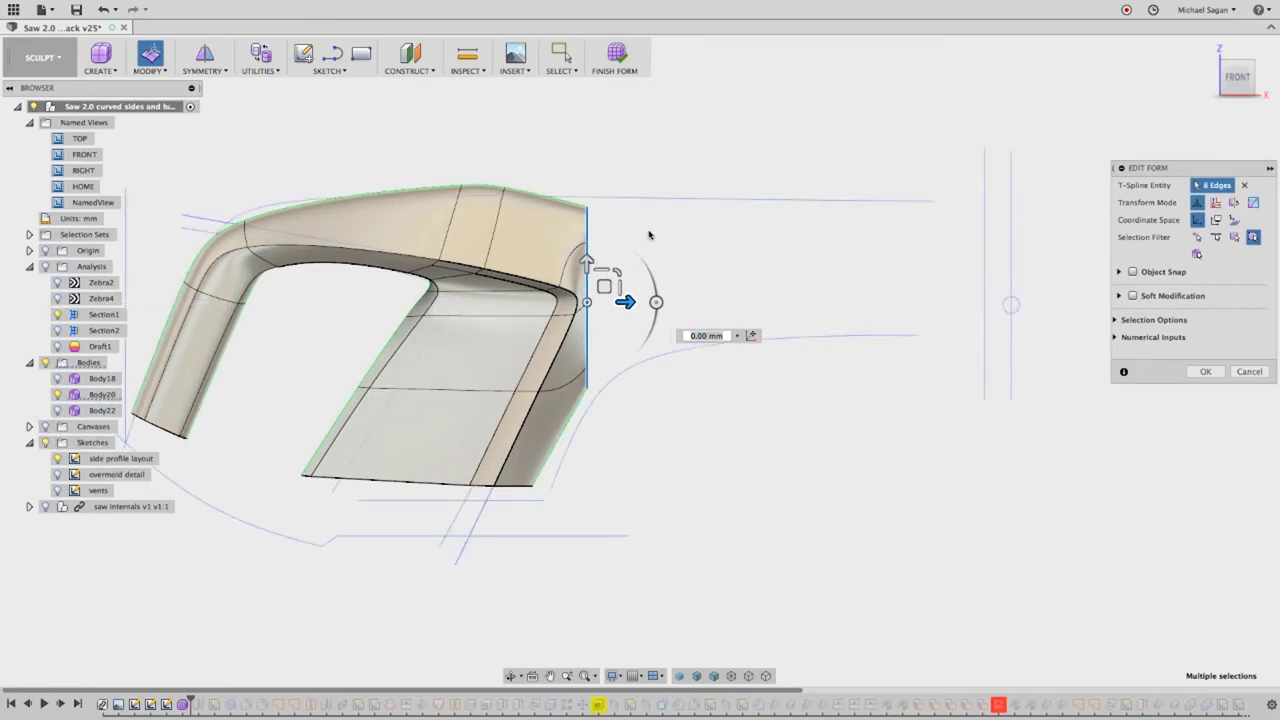
click(604, 287)
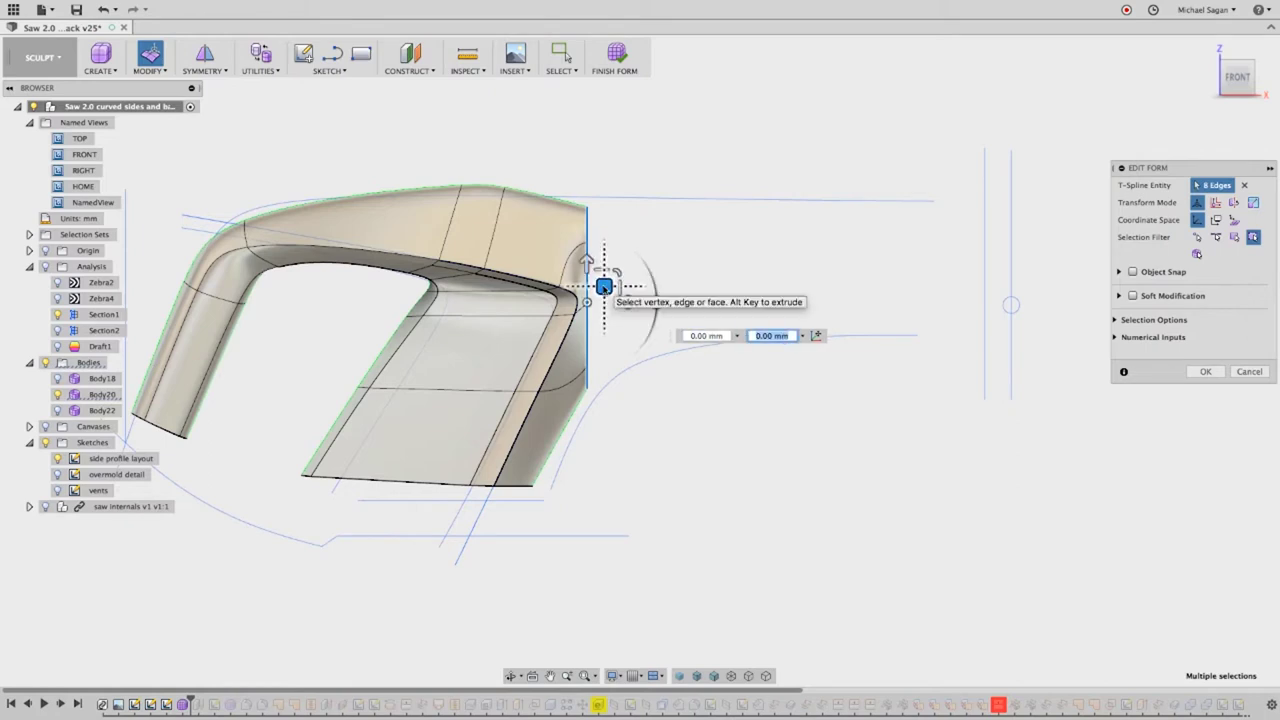
click(623, 300)
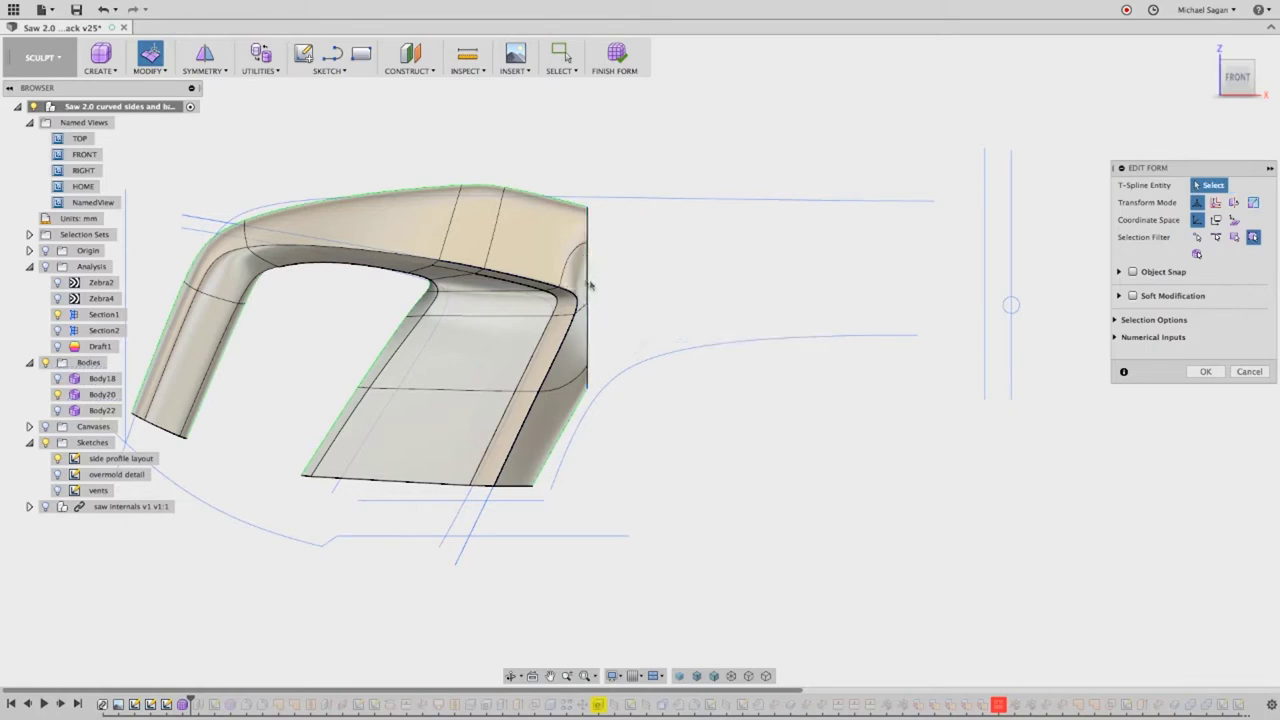
Extend the open end loop toward the sketch, slim it, and shift it 1.205 and 9.034 mm.
double_click(587, 280)
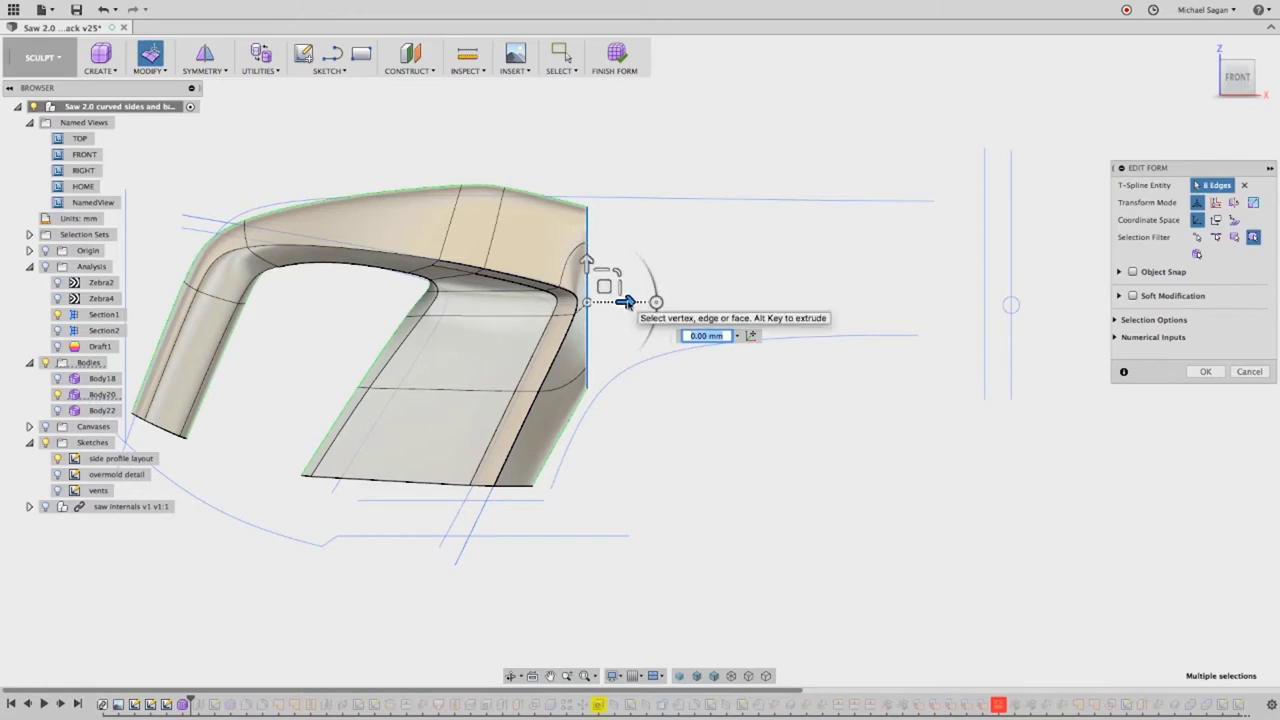
drag(624, 301, 971, 301)
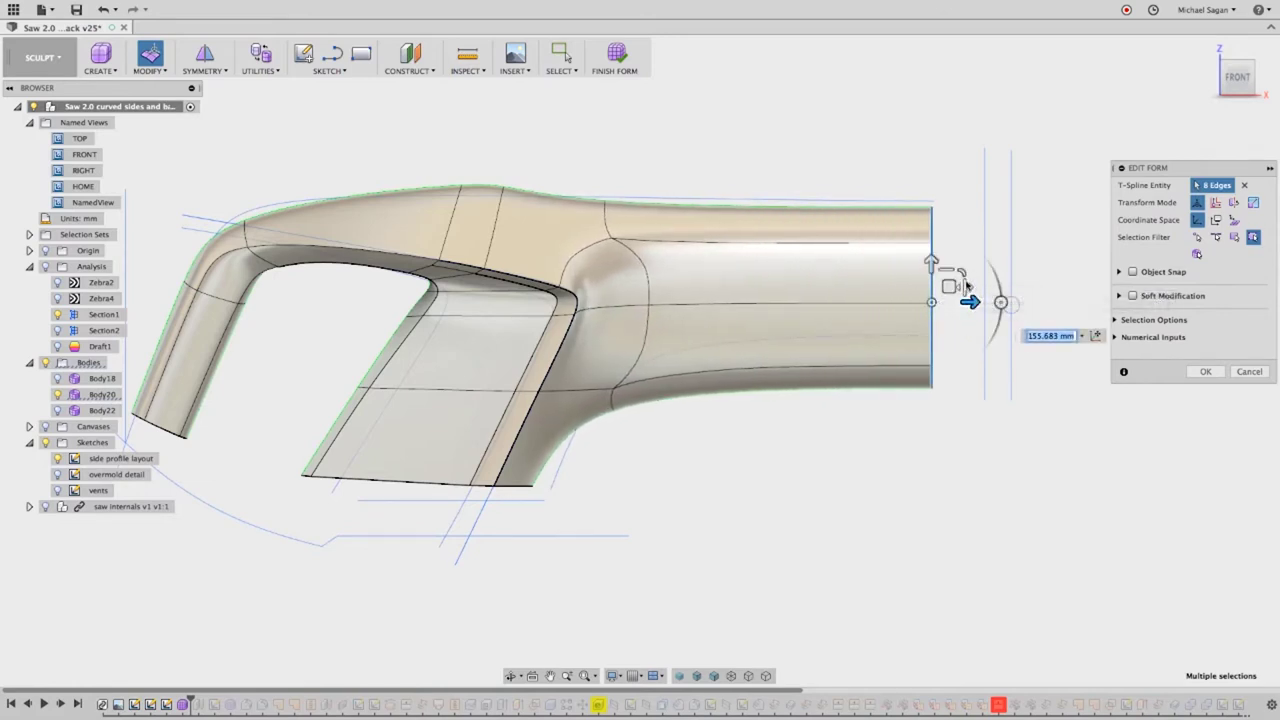
drag(962, 272, 950, 284)
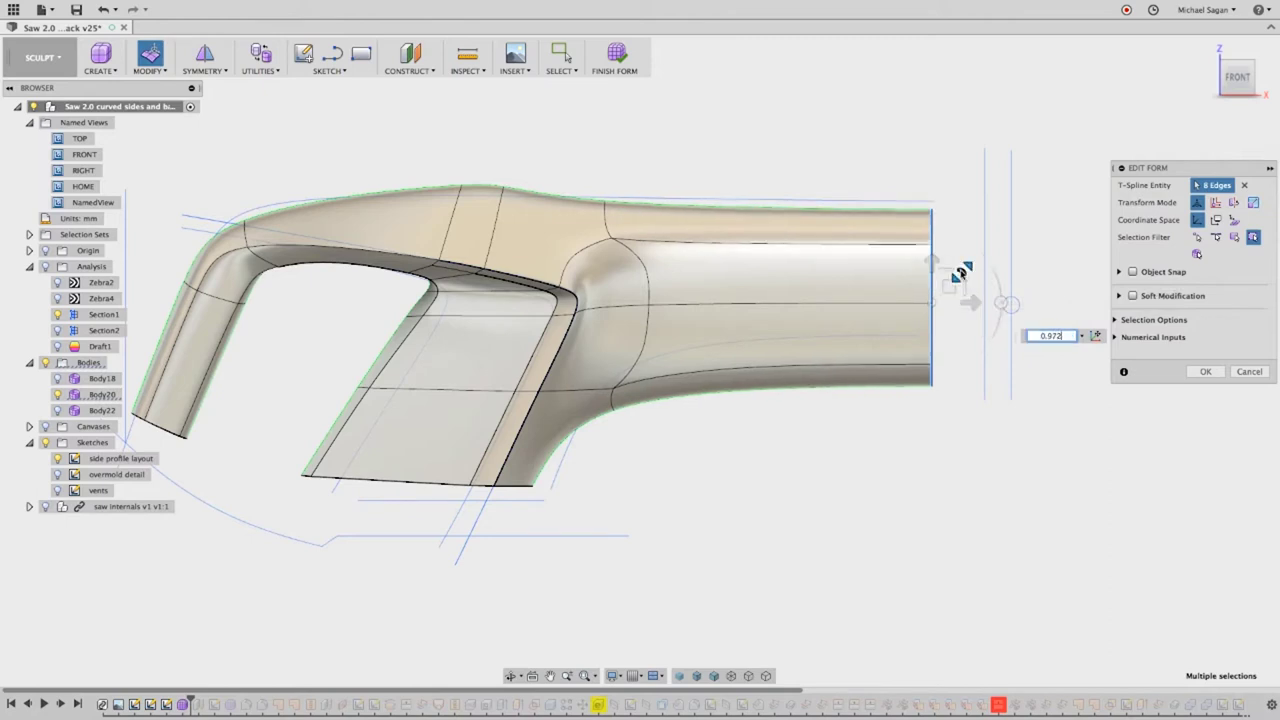
drag(951, 287, 953, 266)
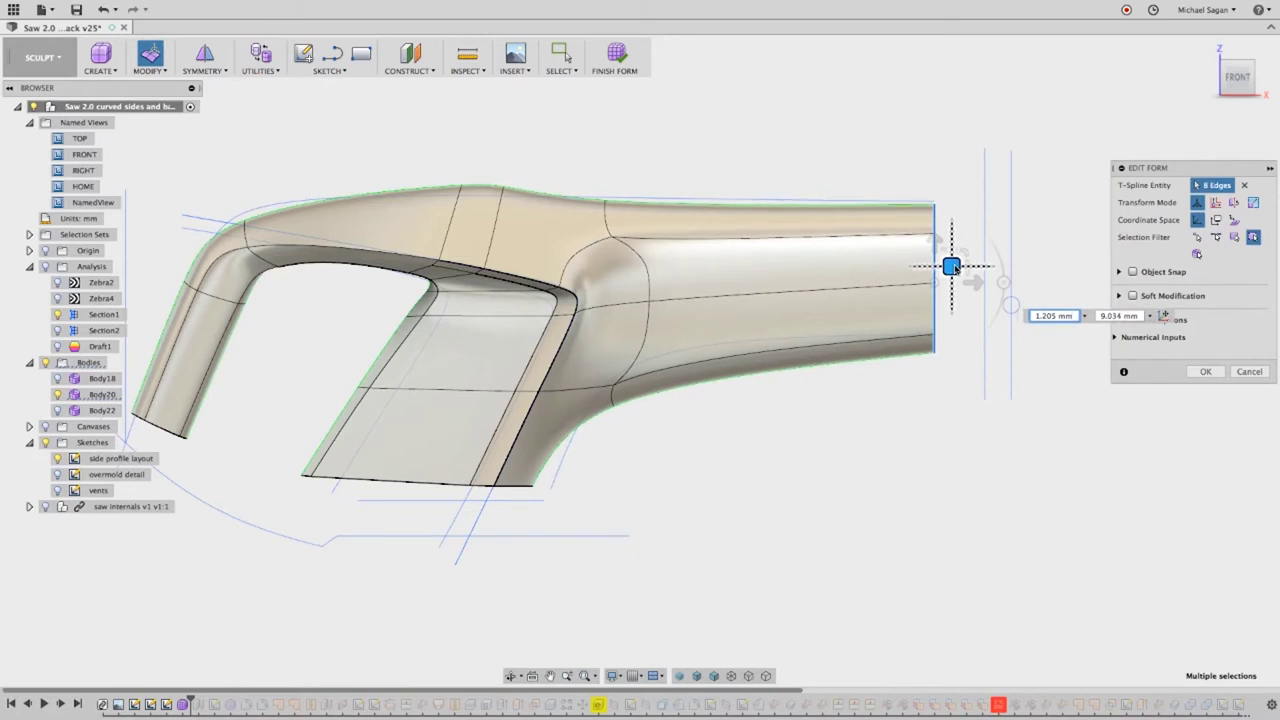
key(Tab)
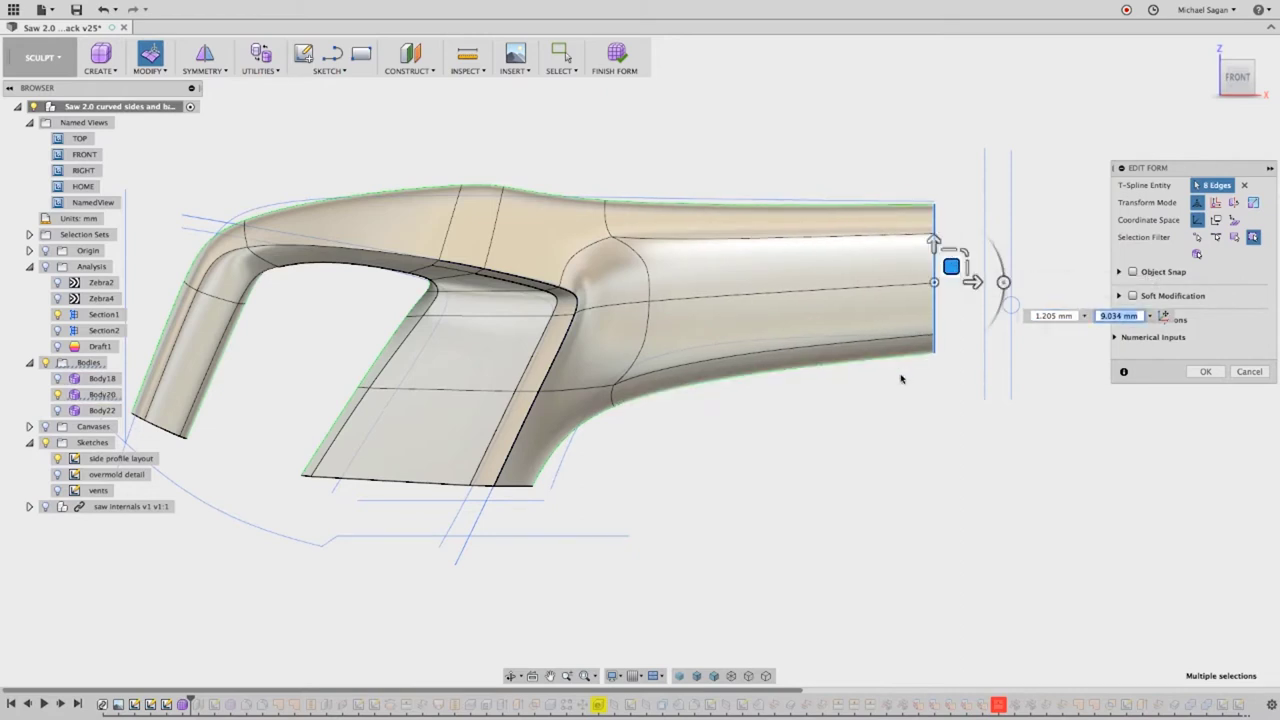
double_click(645, 336)
click(680, 508)
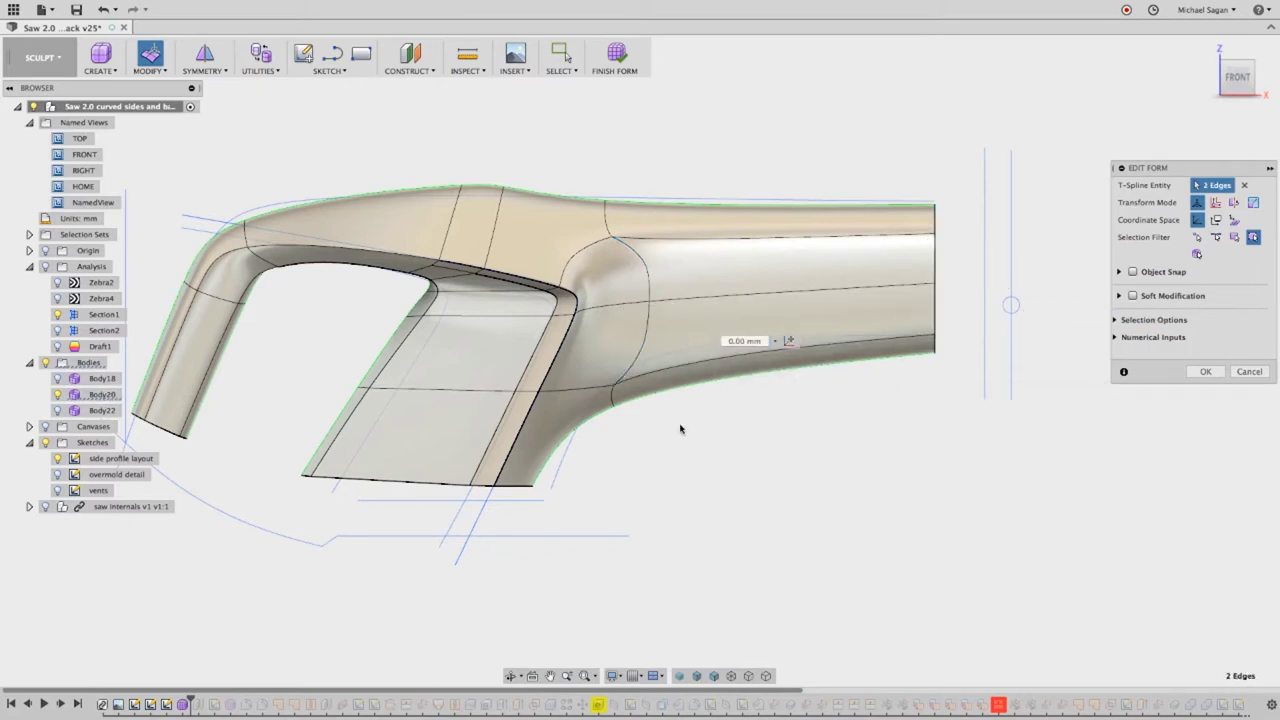
Pull the top edges near the crease and above the window to even out the top.
double_click(606, 222)
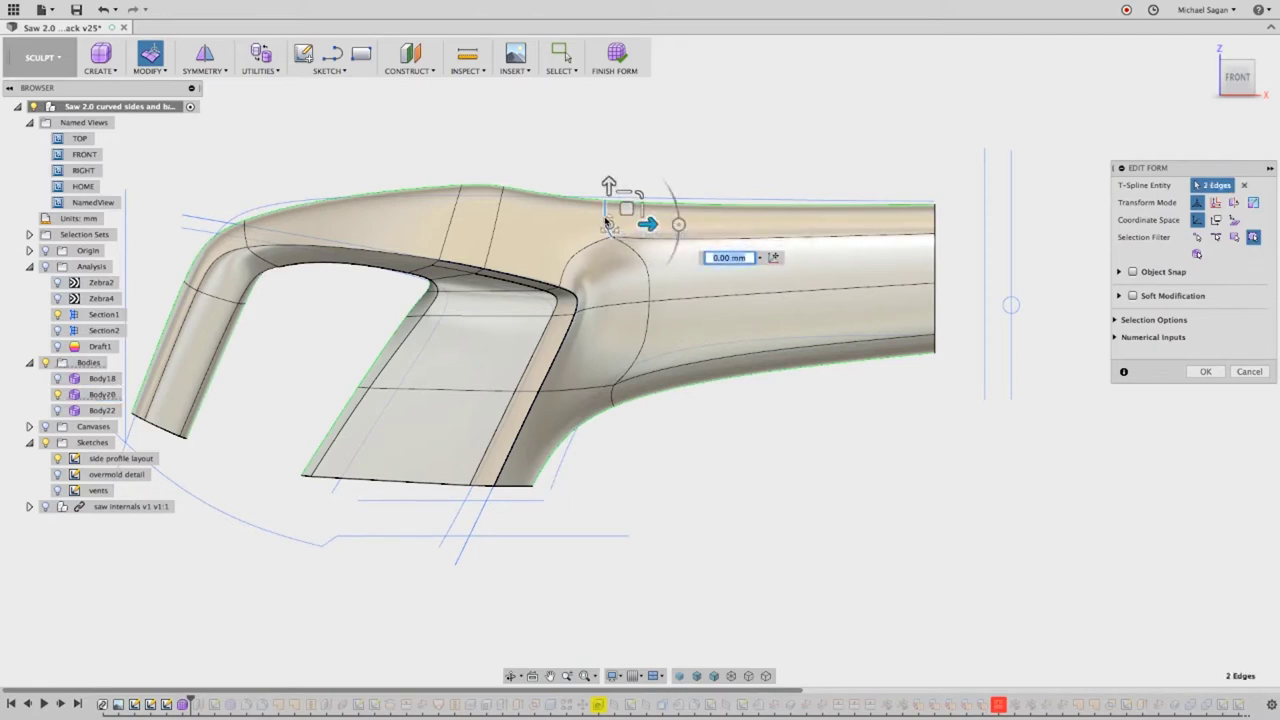
click(626, 197)
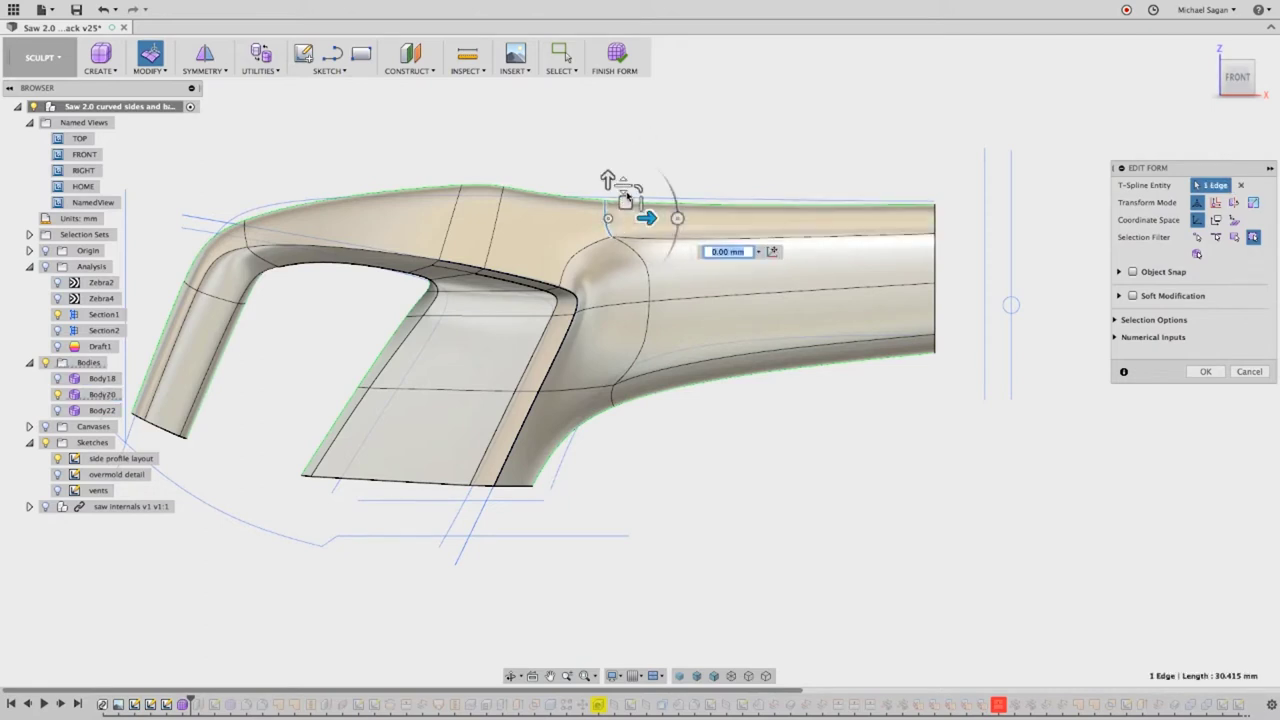
drag(626, 203, 621, 126)
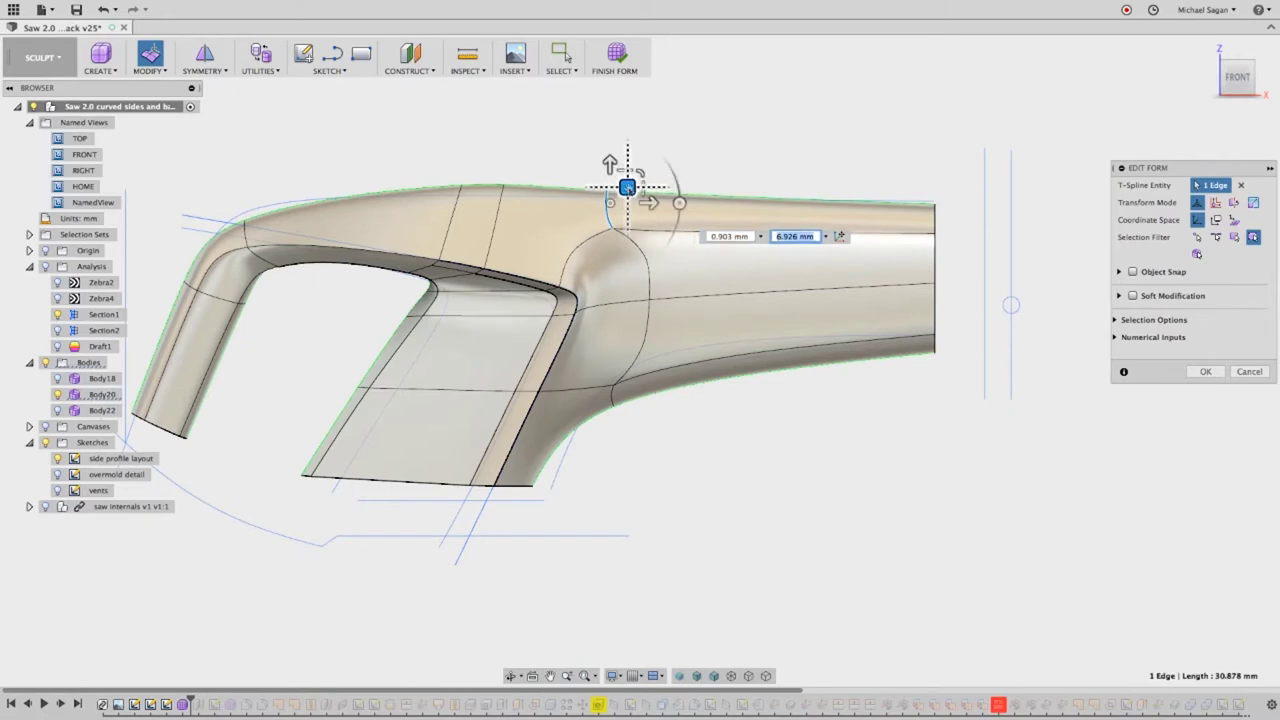
click(621, 126)
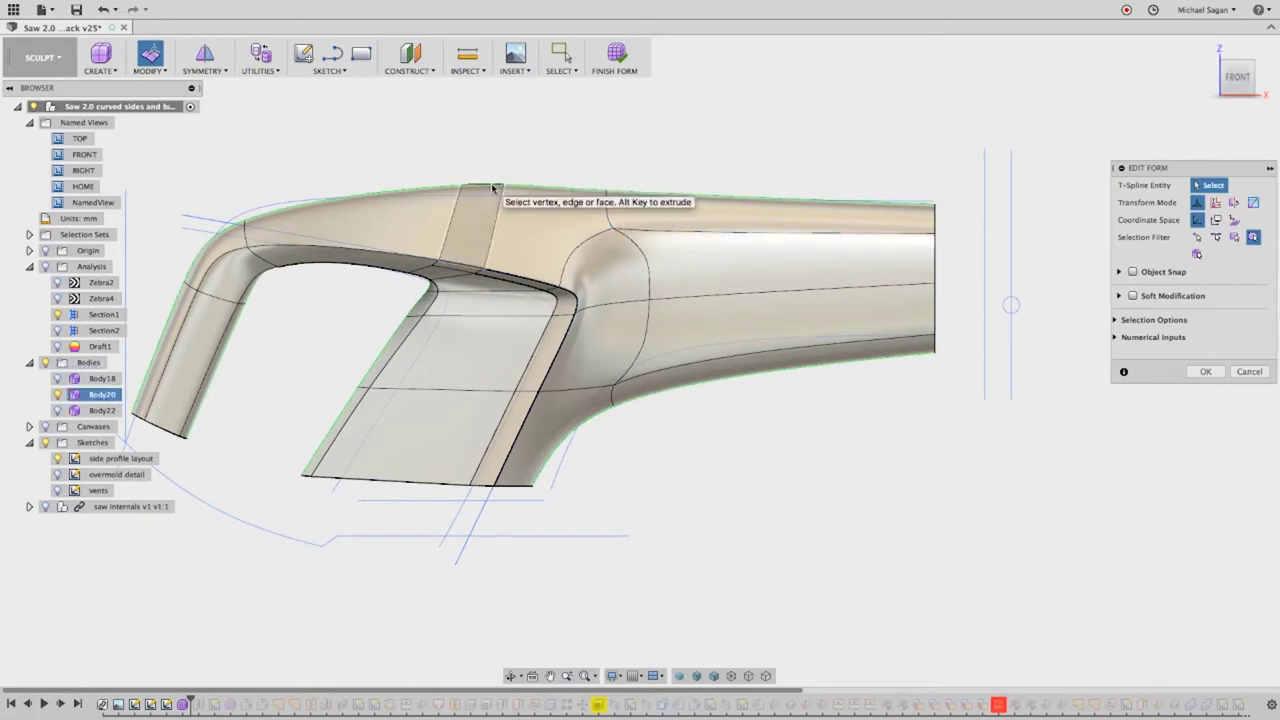
click(491, 186)
drag(499, 168, 495, 176)
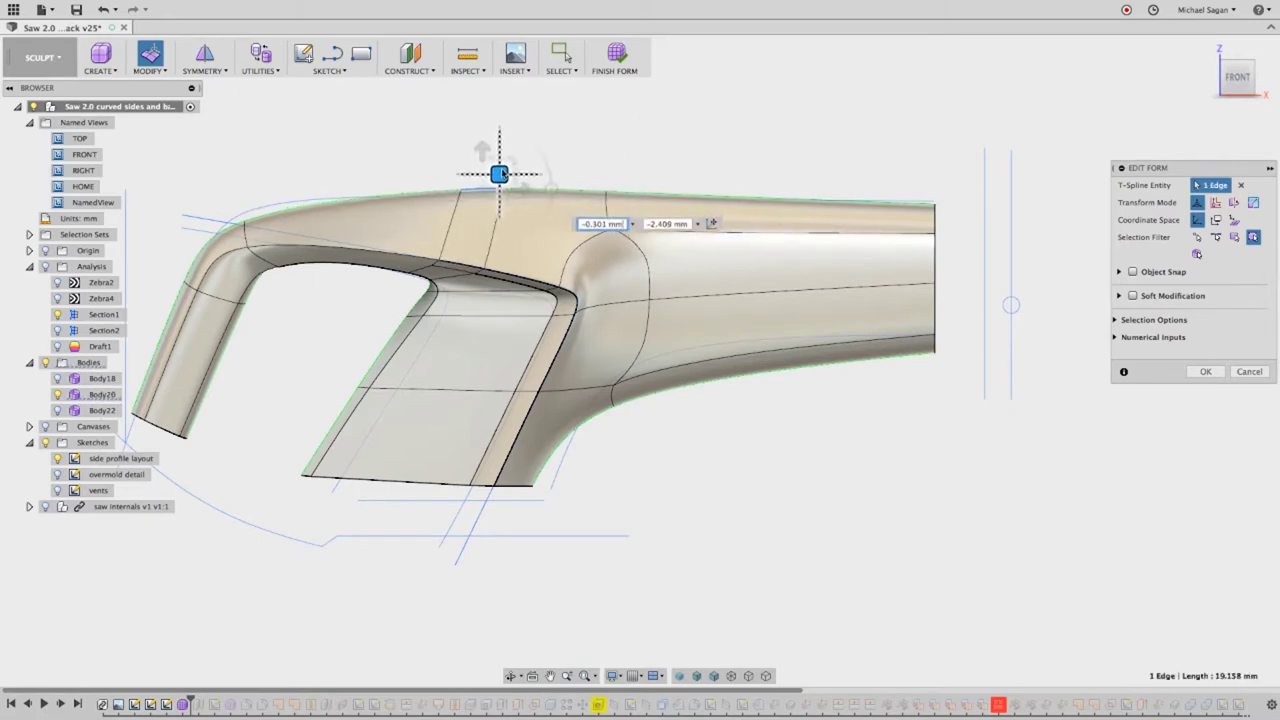
click(266, 209)
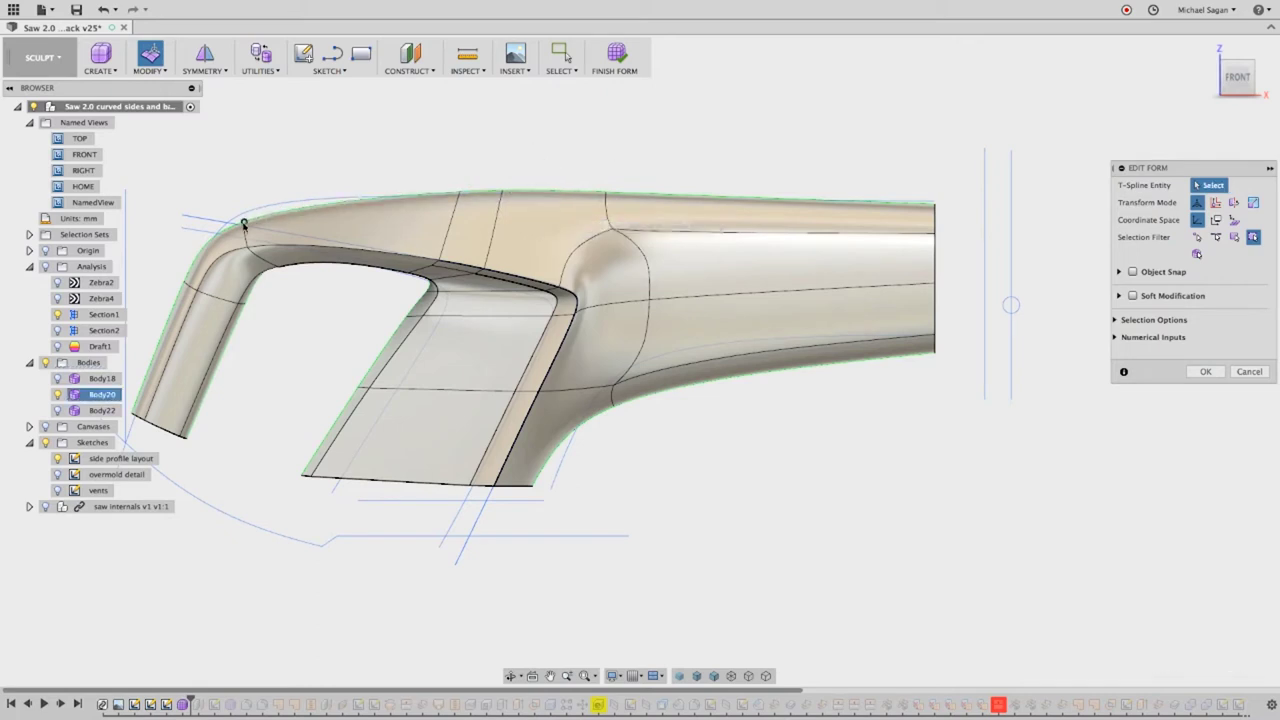
Raise the front top corner vertex up and right to round the front curve.
click(243, 222)
drag(259, 187, 269, 181)
click(600, 160)
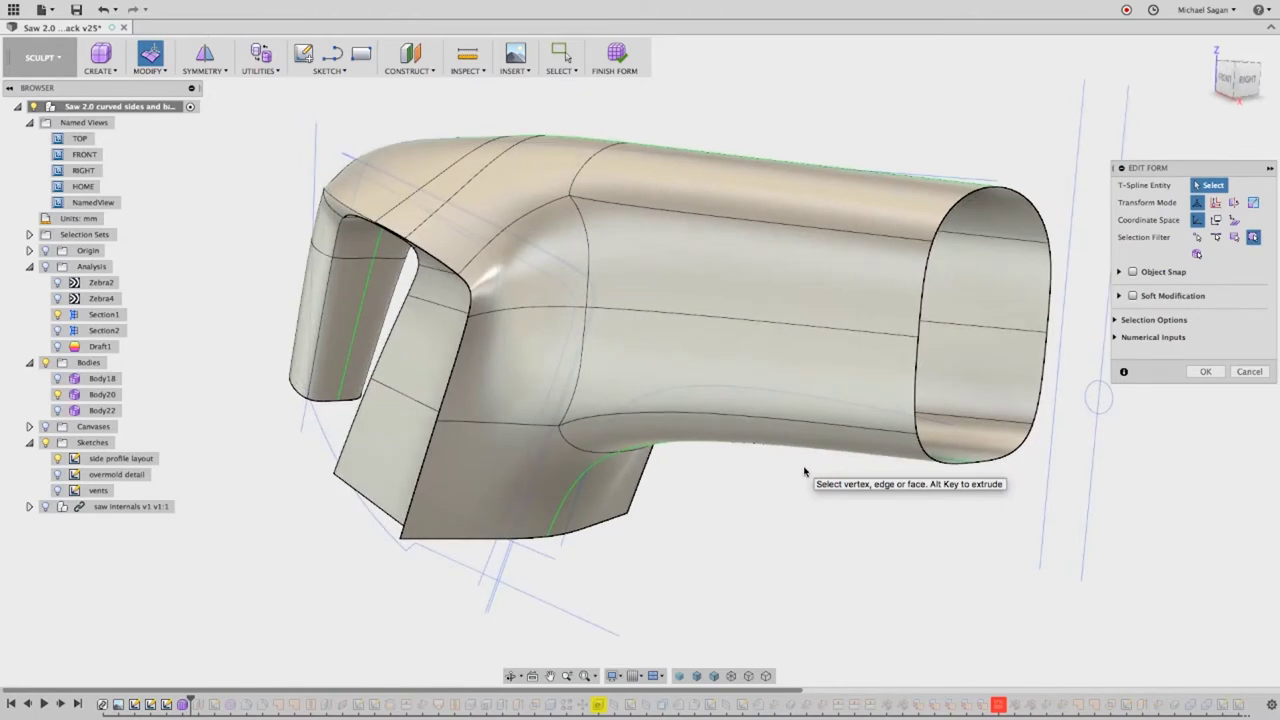
Slide the vertical side edge loop -16.442 mm toward the window opening.
click(582, 264)
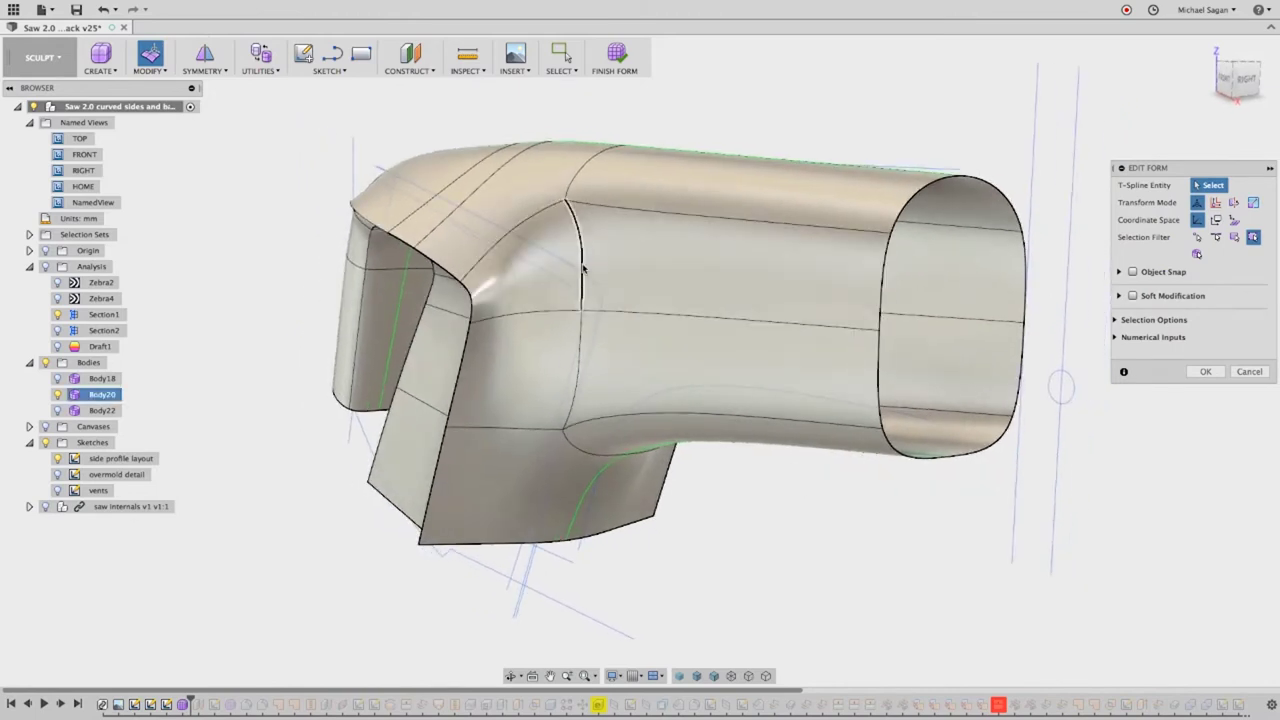
double_click(583, 266)
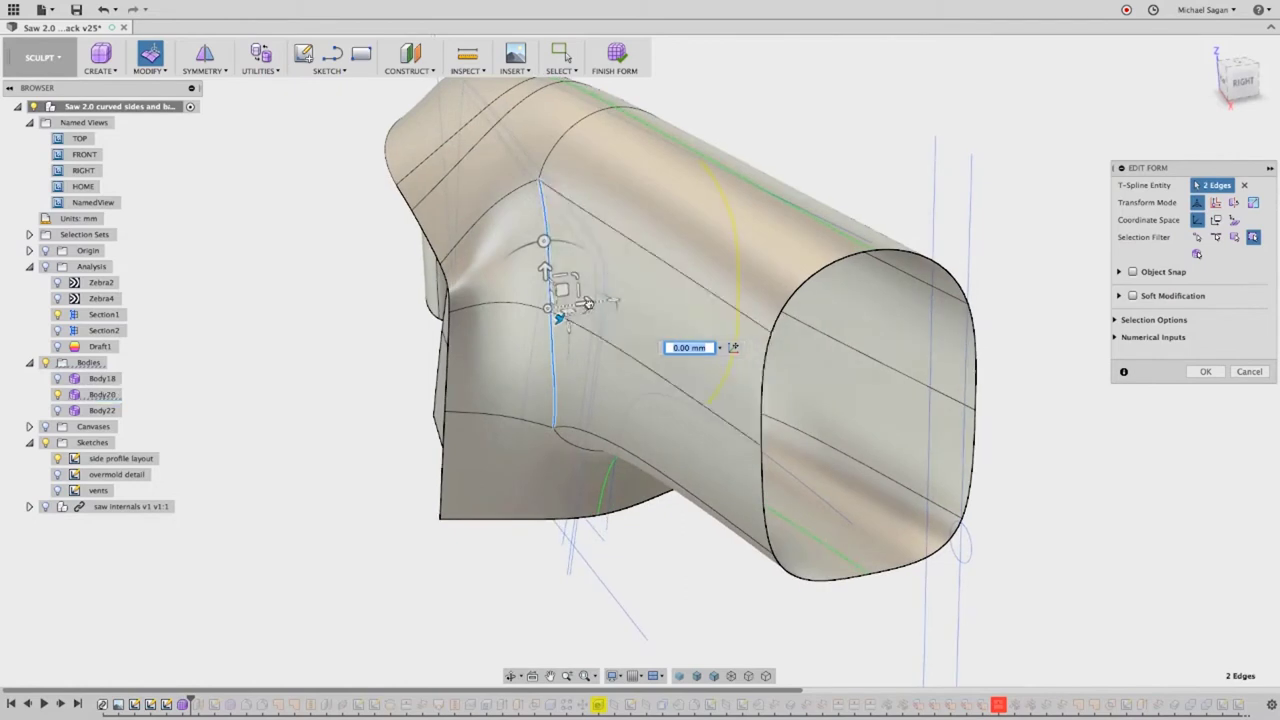
drag(588, 303, 527, 310)
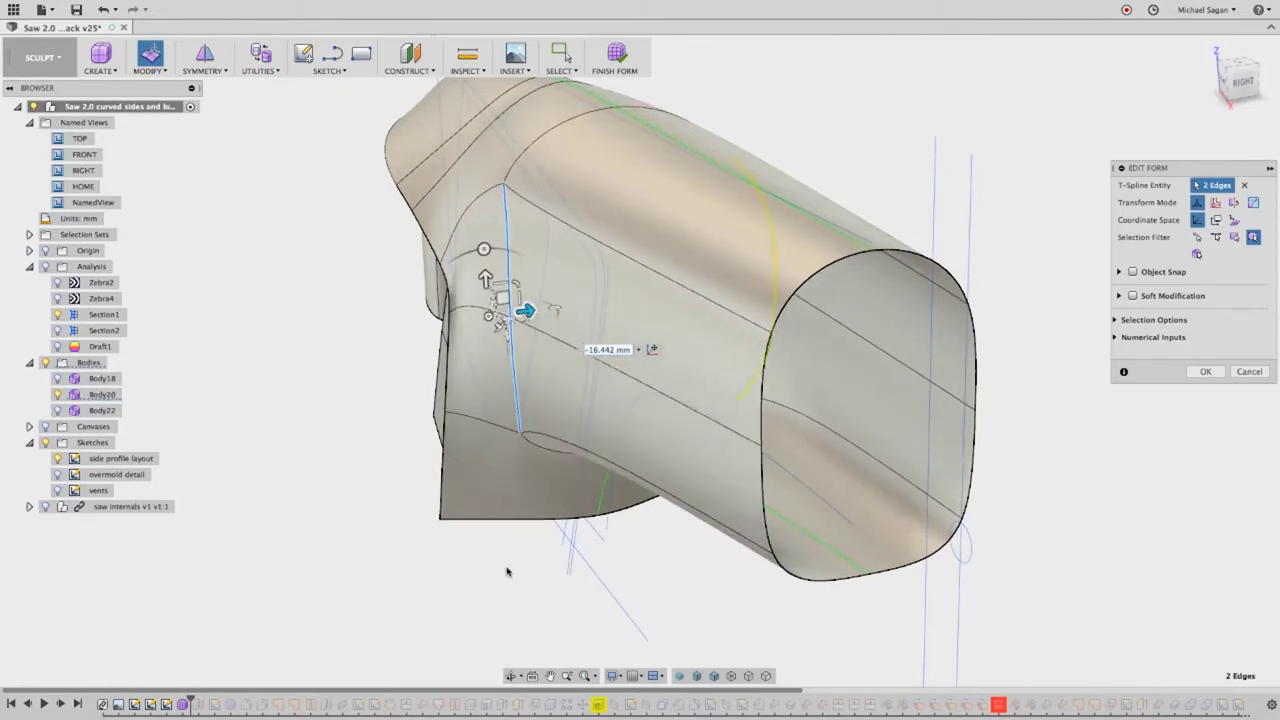
click(514, 566)
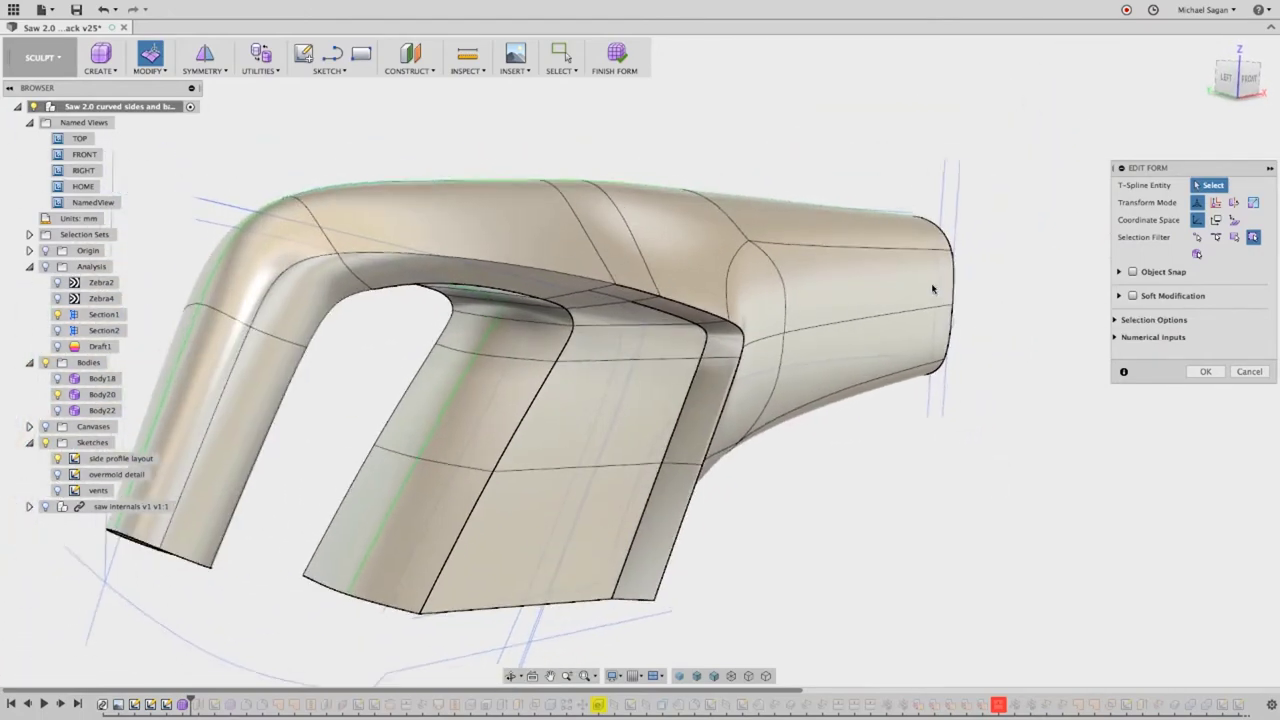
Scale the rear opening's edge loop to 1.204 to flare the end.
click(967, 272)
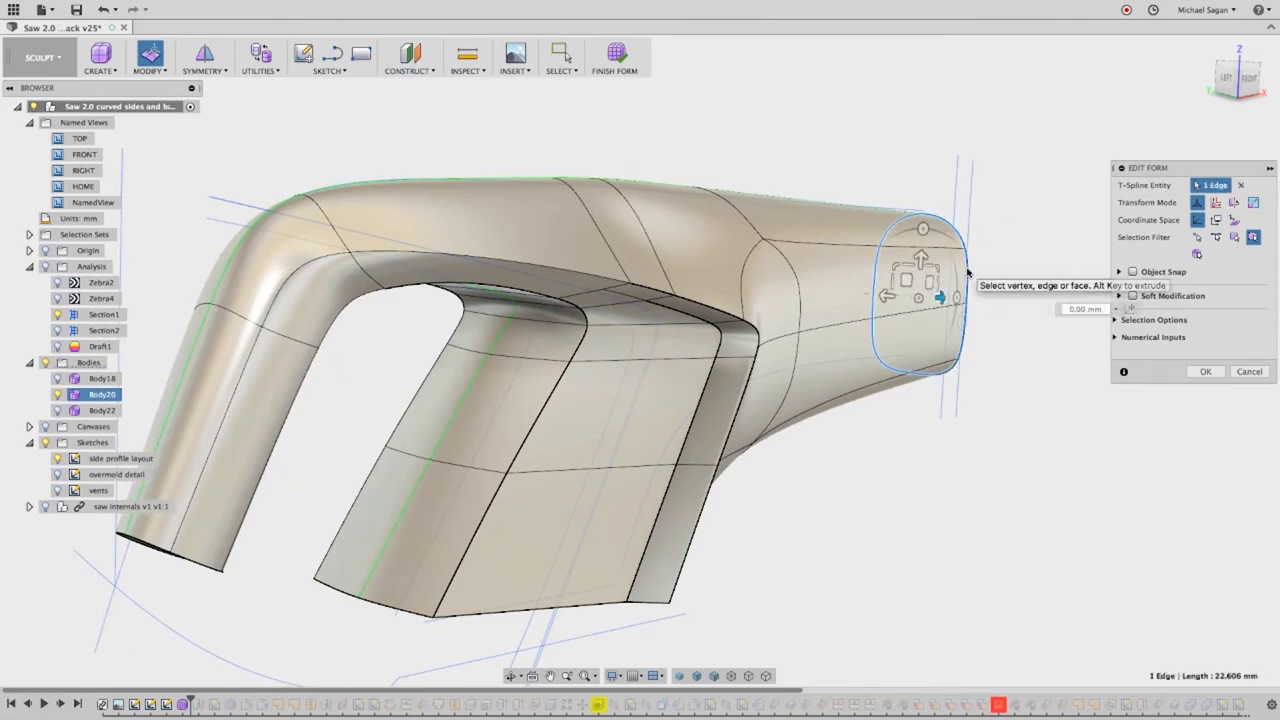
double_click(967, 272)
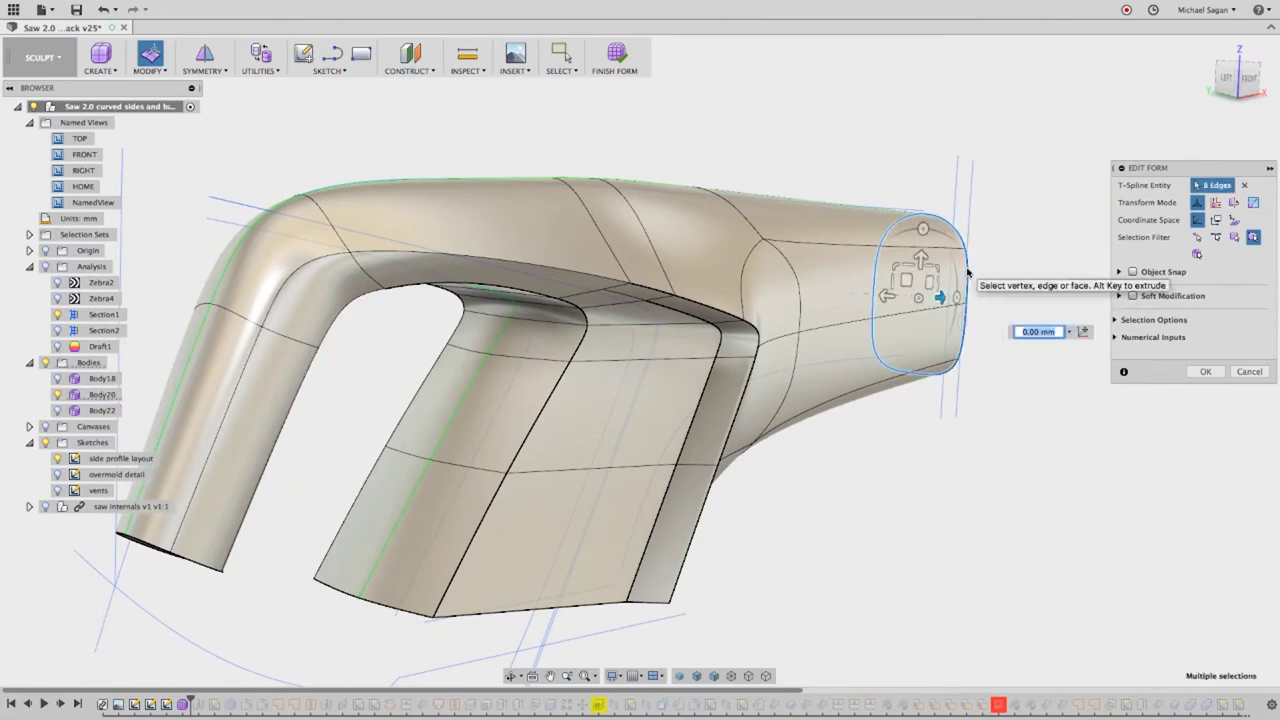
drag(921, 292, 918, 300)
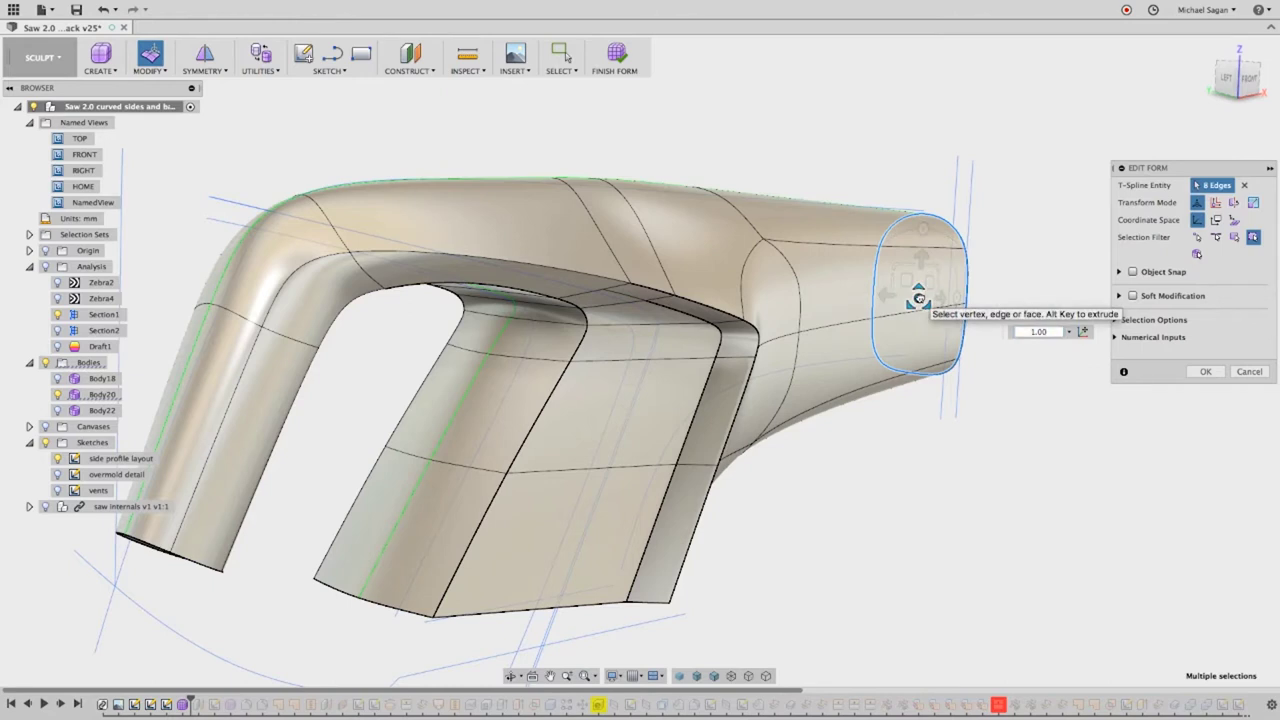
drag(919, 298, 922, 299)
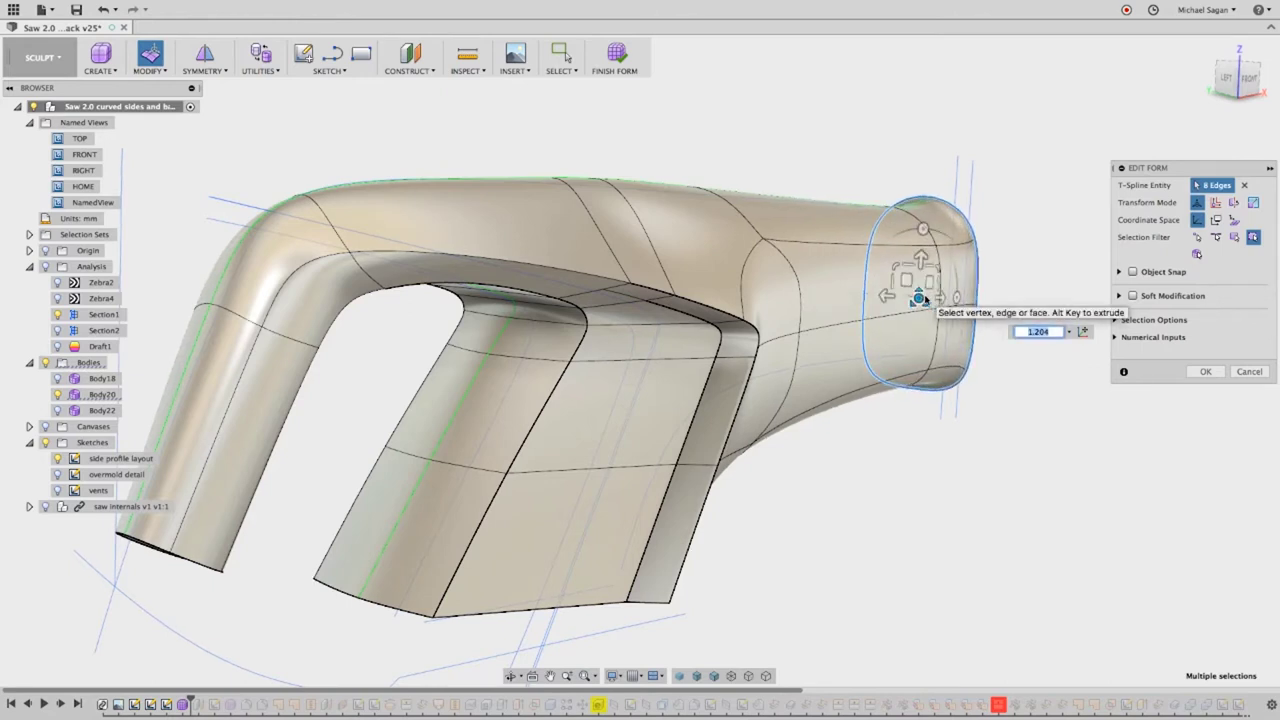
shift+middle_drag(925, 298, 925, 298)
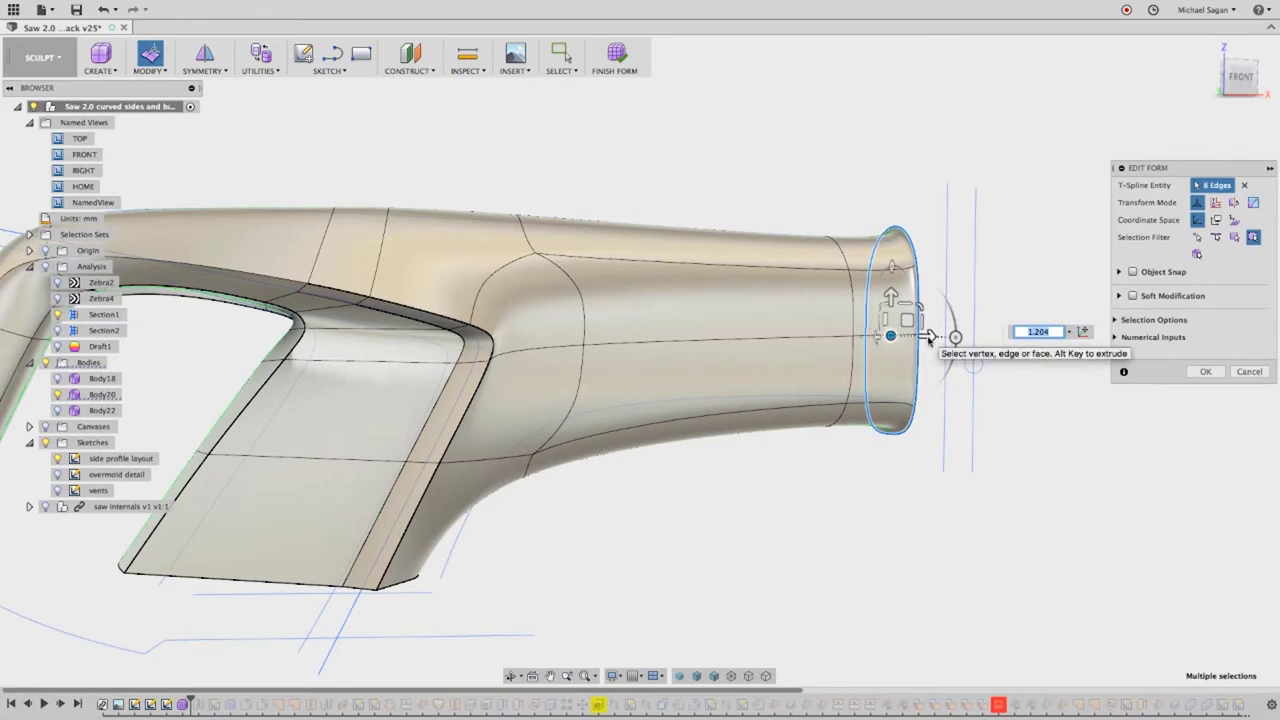
Extrude the rear loop about 4.937 mm into a lip and scale it to 0.938 for an inset rim.
alt+drag(930, 338, 958, 337)
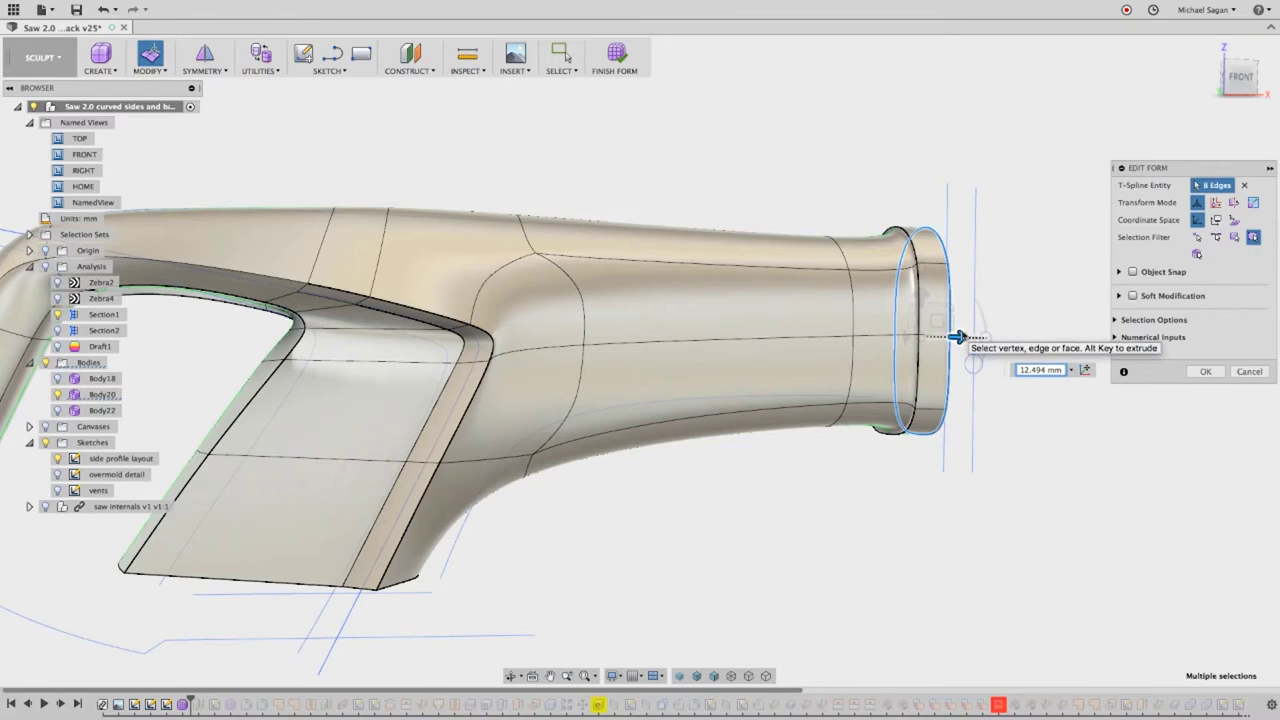
alt+drag(958, 337, 962, 335)
mouse_move(962, 335)
shift+middle_down()
mouse_move(948, 392)
mouse_move(938, 376)
shift+middle_up()
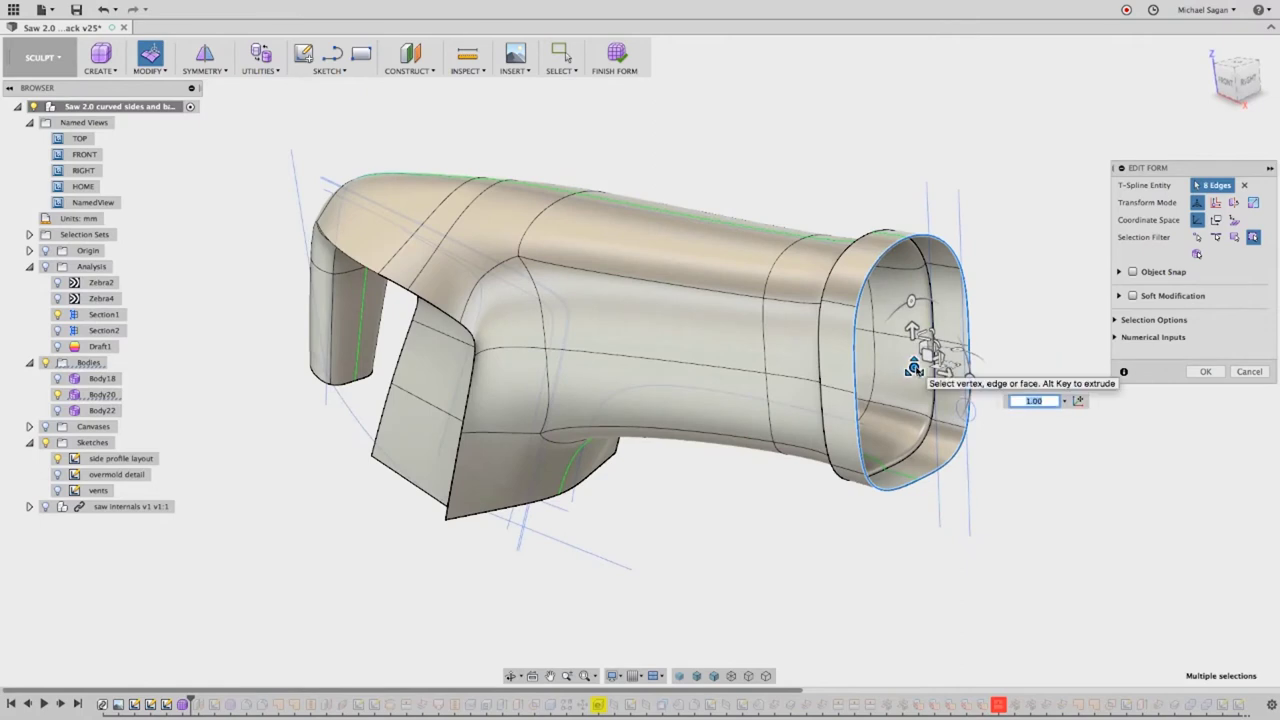
drag(913, 368, 958, 376)
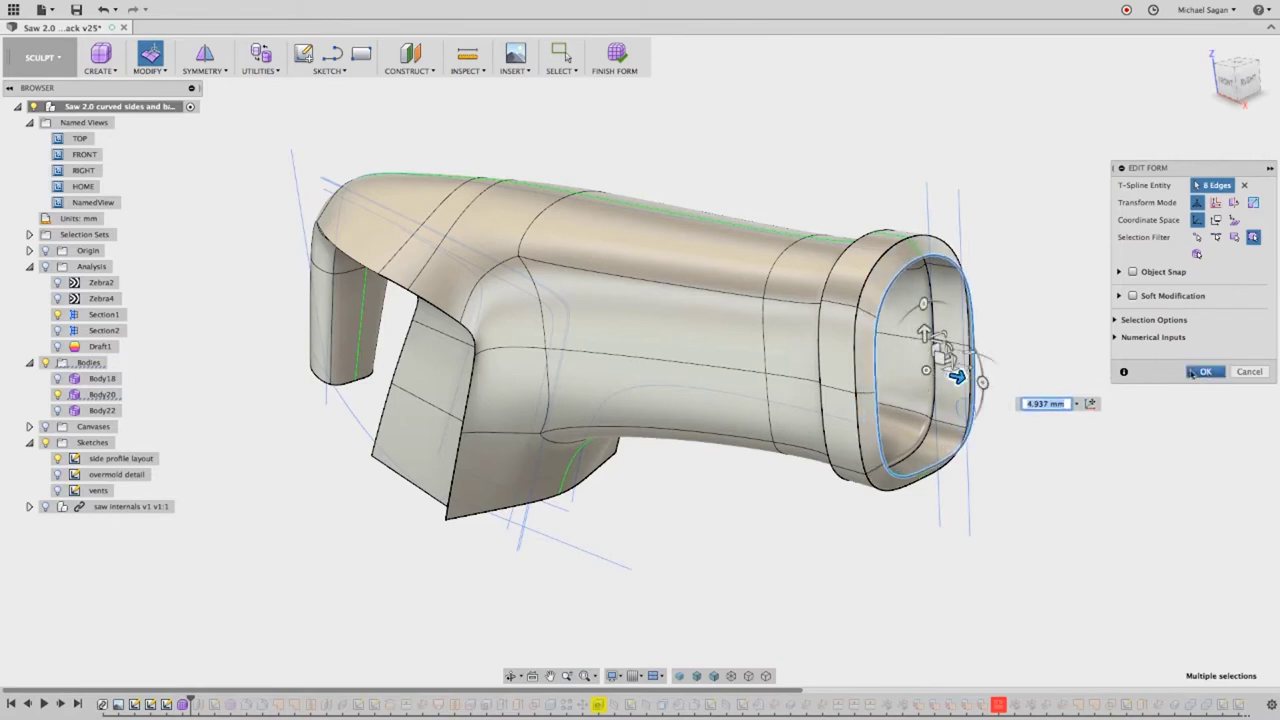
click(1191, 372)
shift+middle_drag(849, 514, 793, 517)
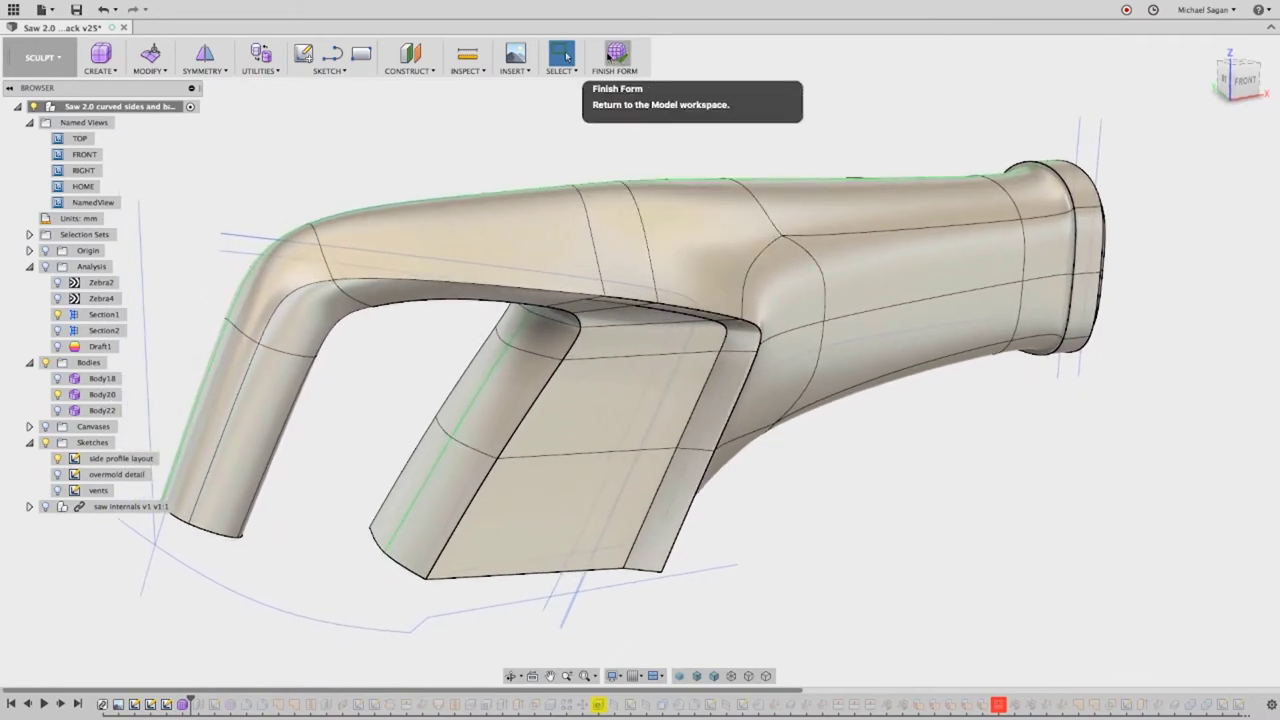
Apply Make Uniform to Body20 and orbit to inspect the smoothed housing.
click(260, 71)
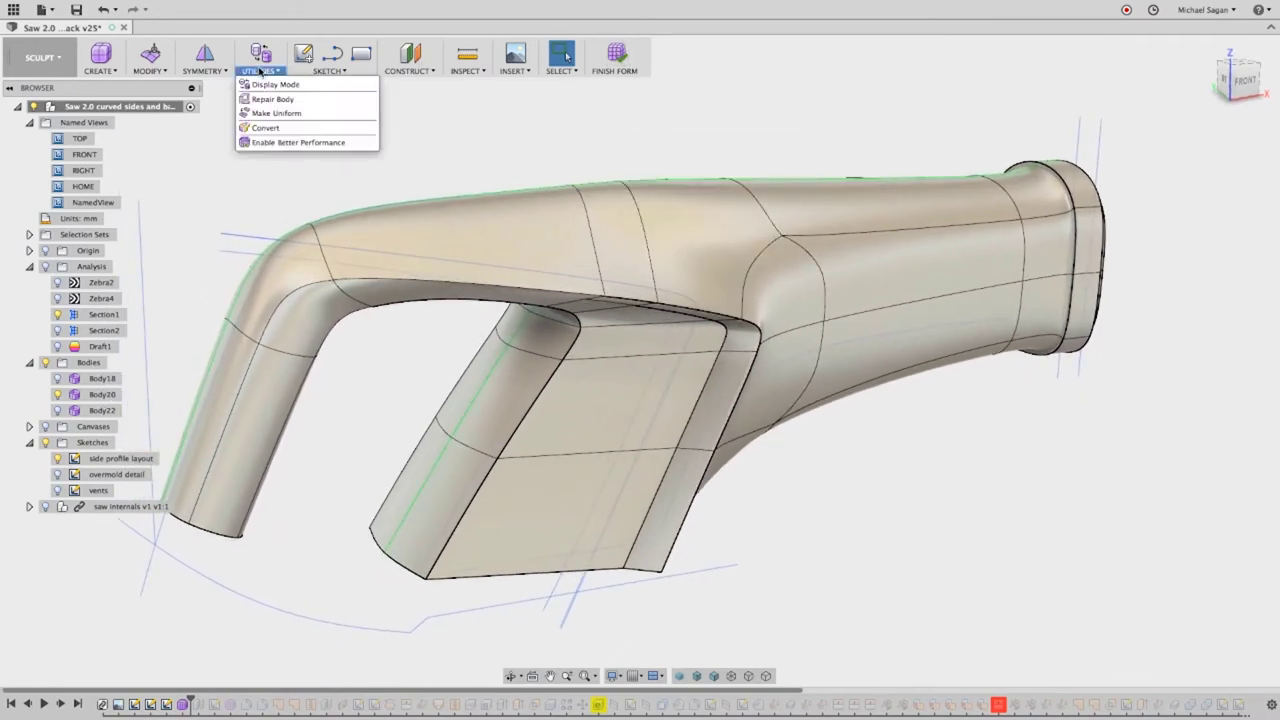
click(276, 113)
click(777, 303)
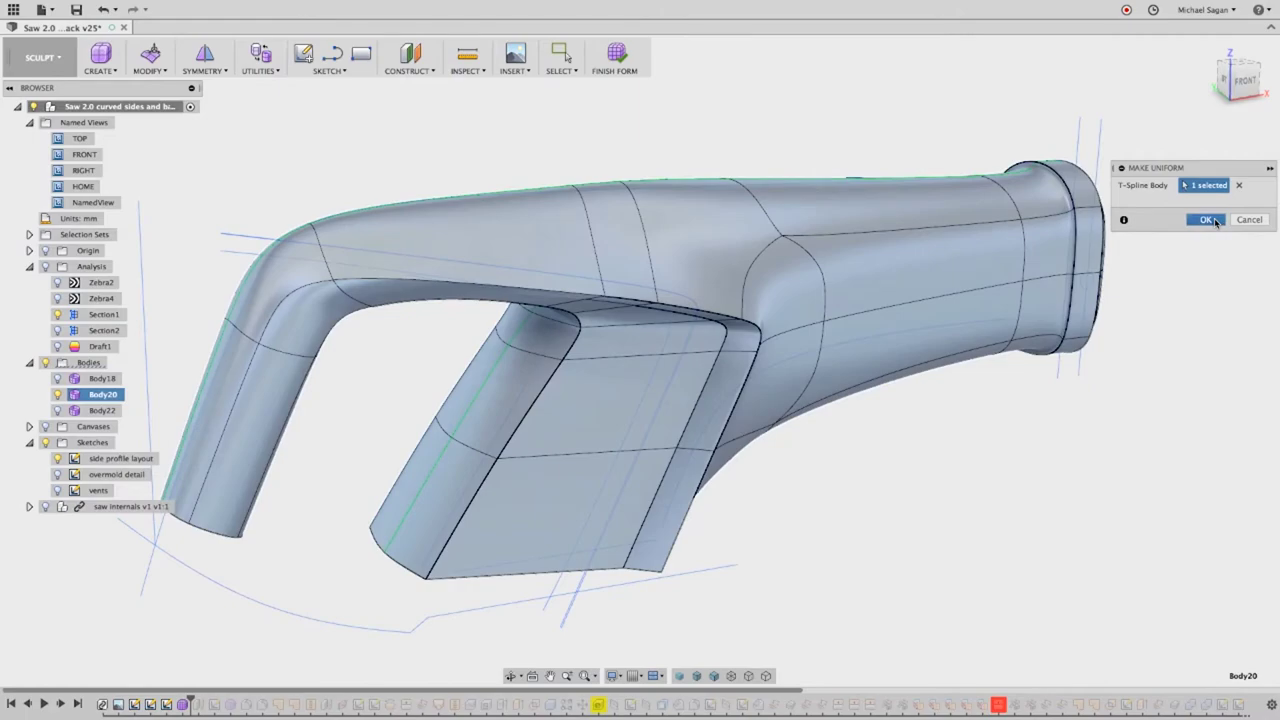
click(1207, 220)
shift+middle_drag(1213, 237, 1059, 469)
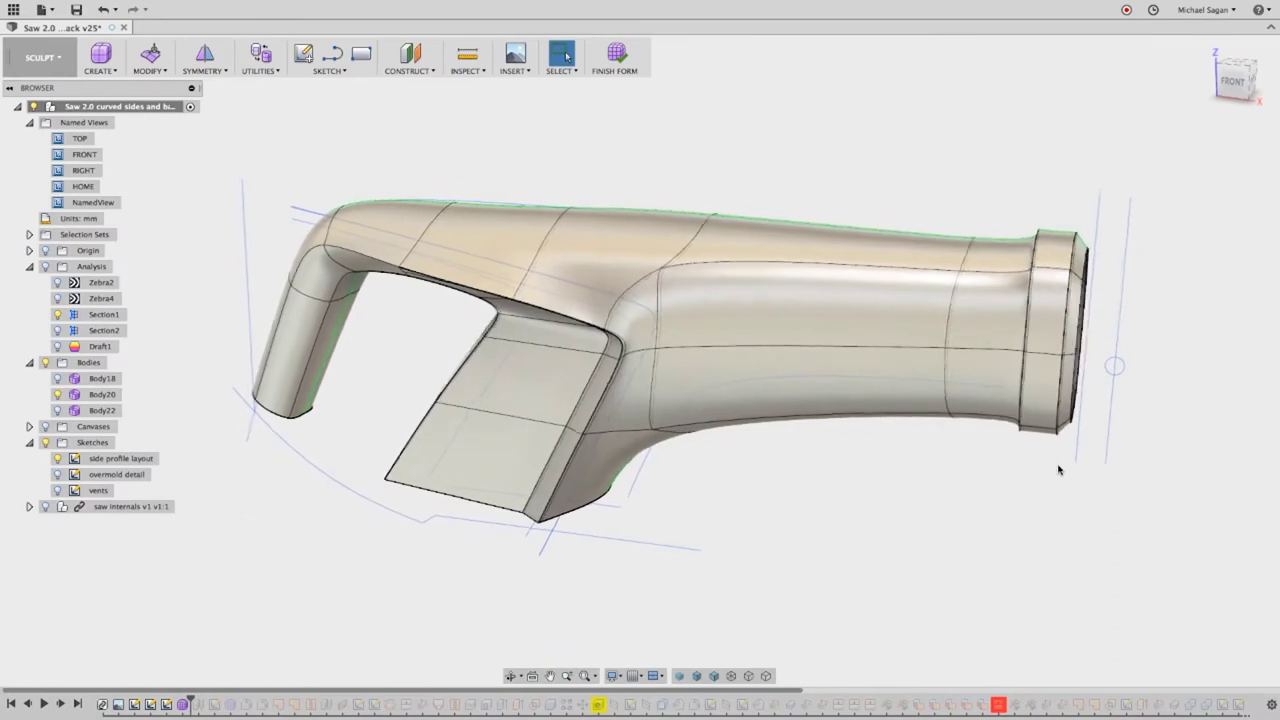
Finish the form and switch to the Patch workspace.
click(620, 52)
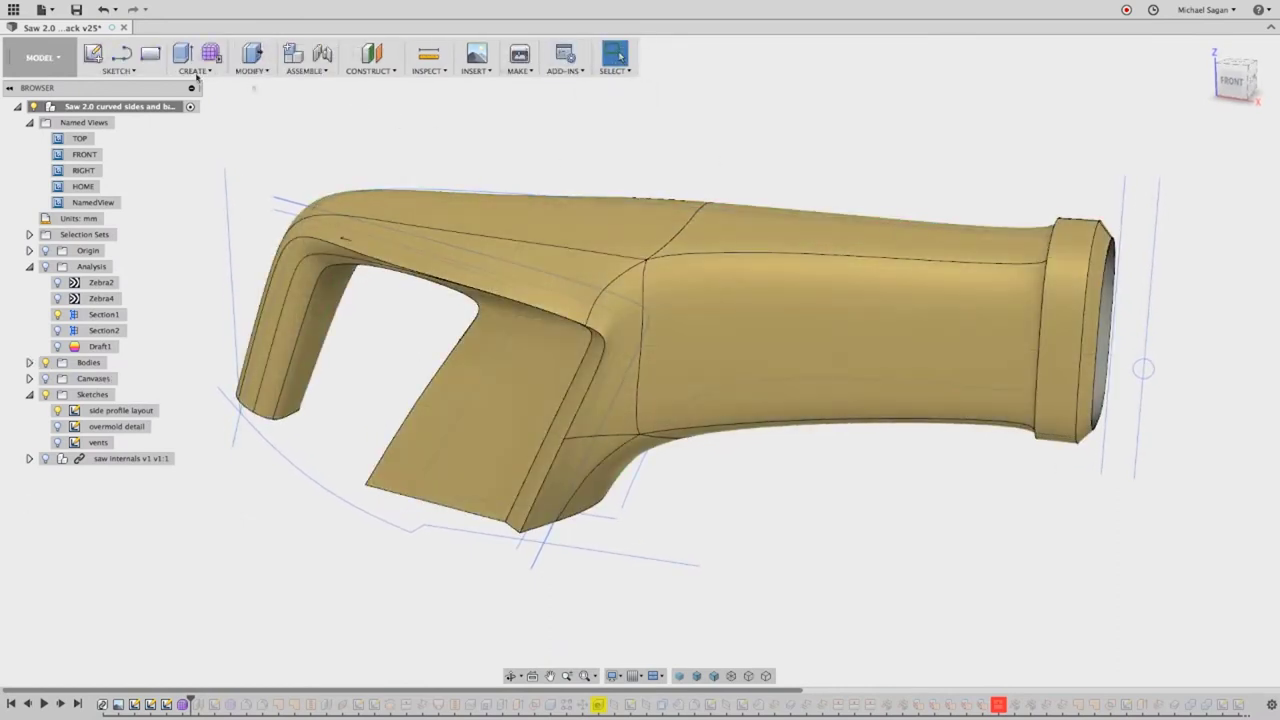
click(50, 57)
click(50, 110)
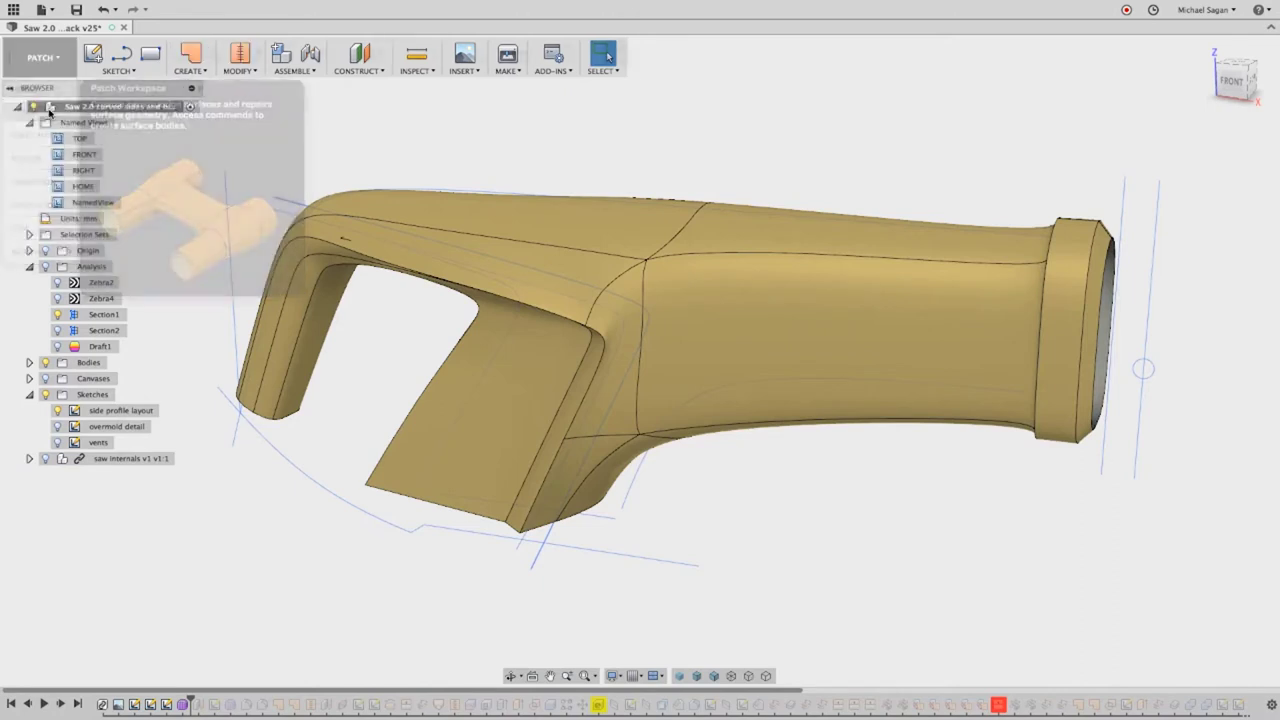
Reverse the housing's surface normal and hide the surrounding sketch curves.
click(255, 72)
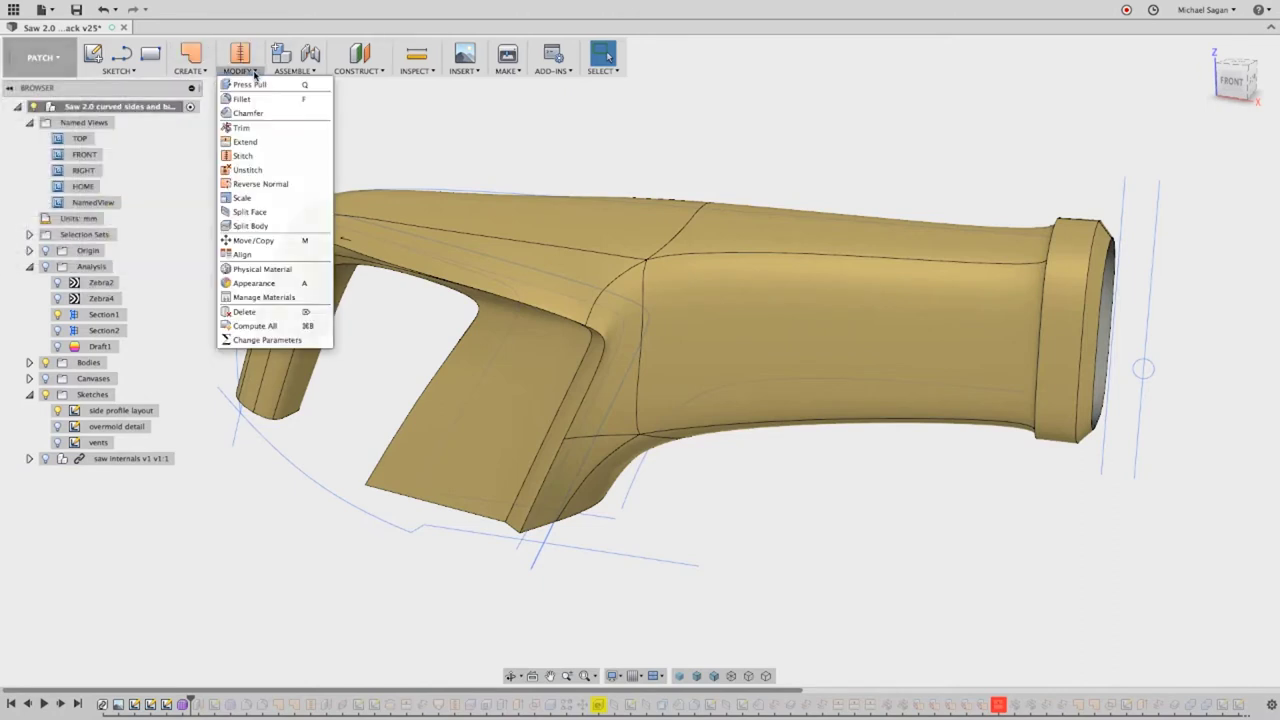
click(265, 184)
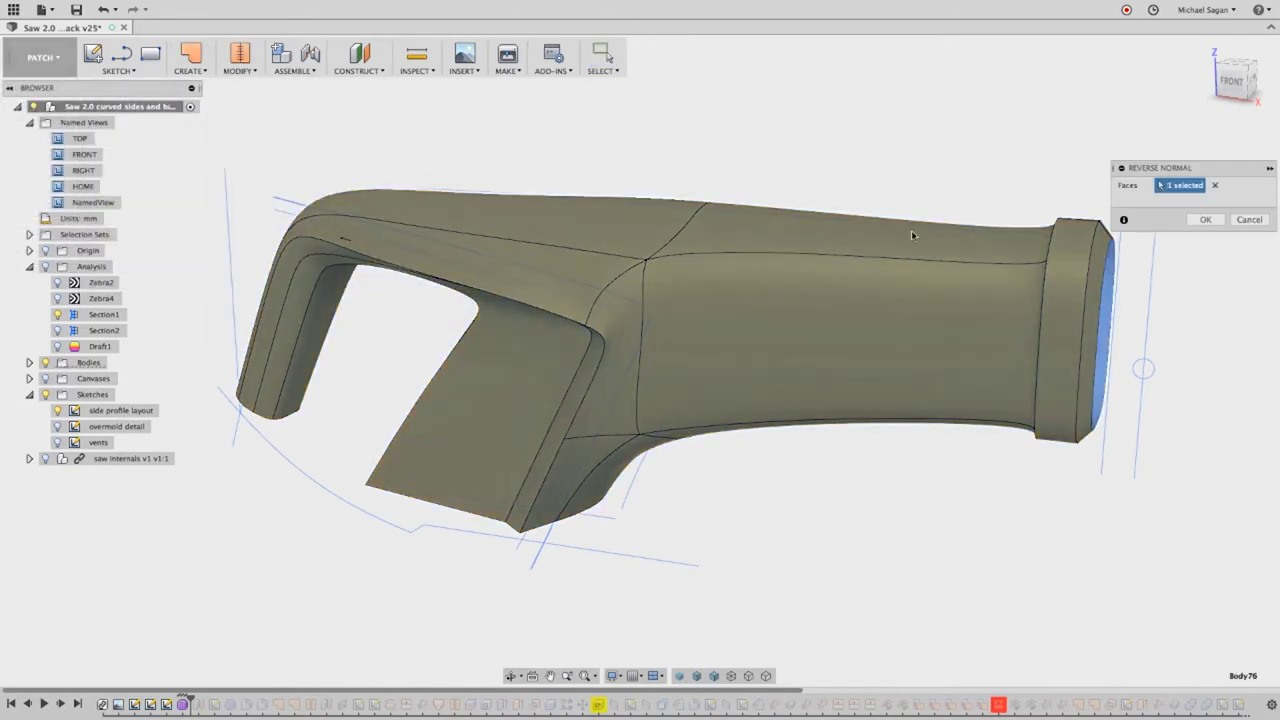
click(1200, 220)
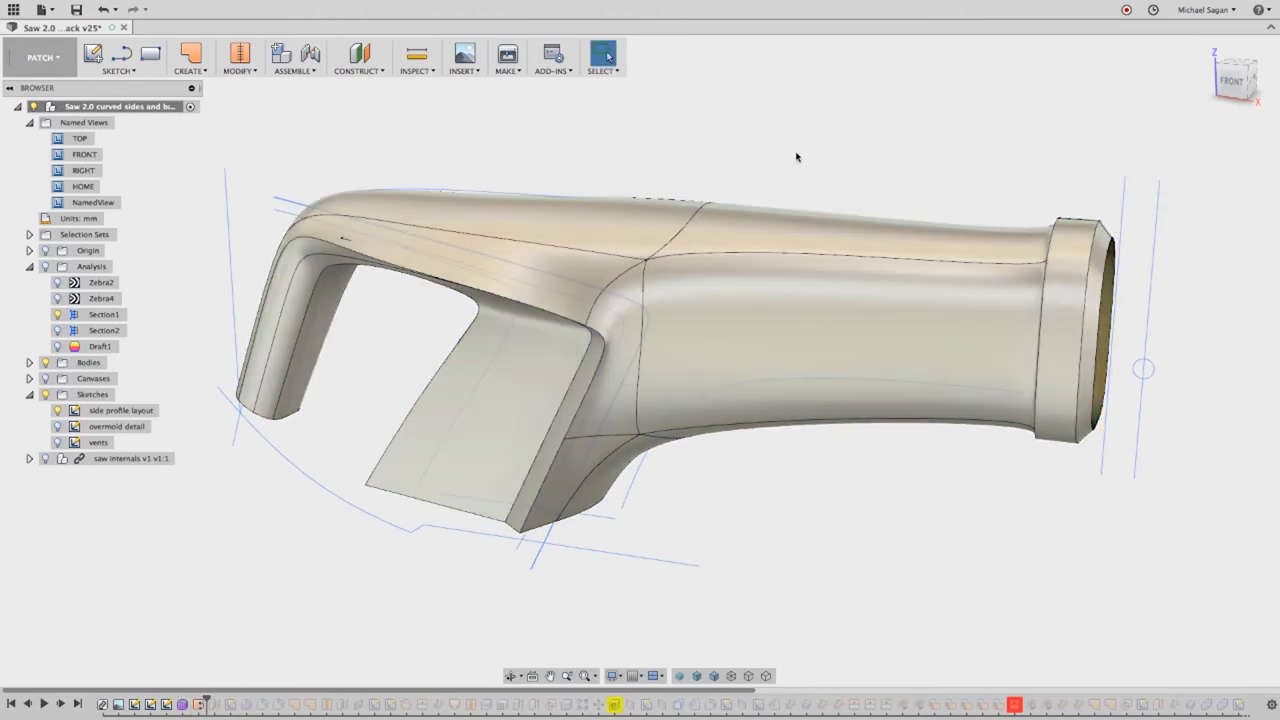
click(45, 395)
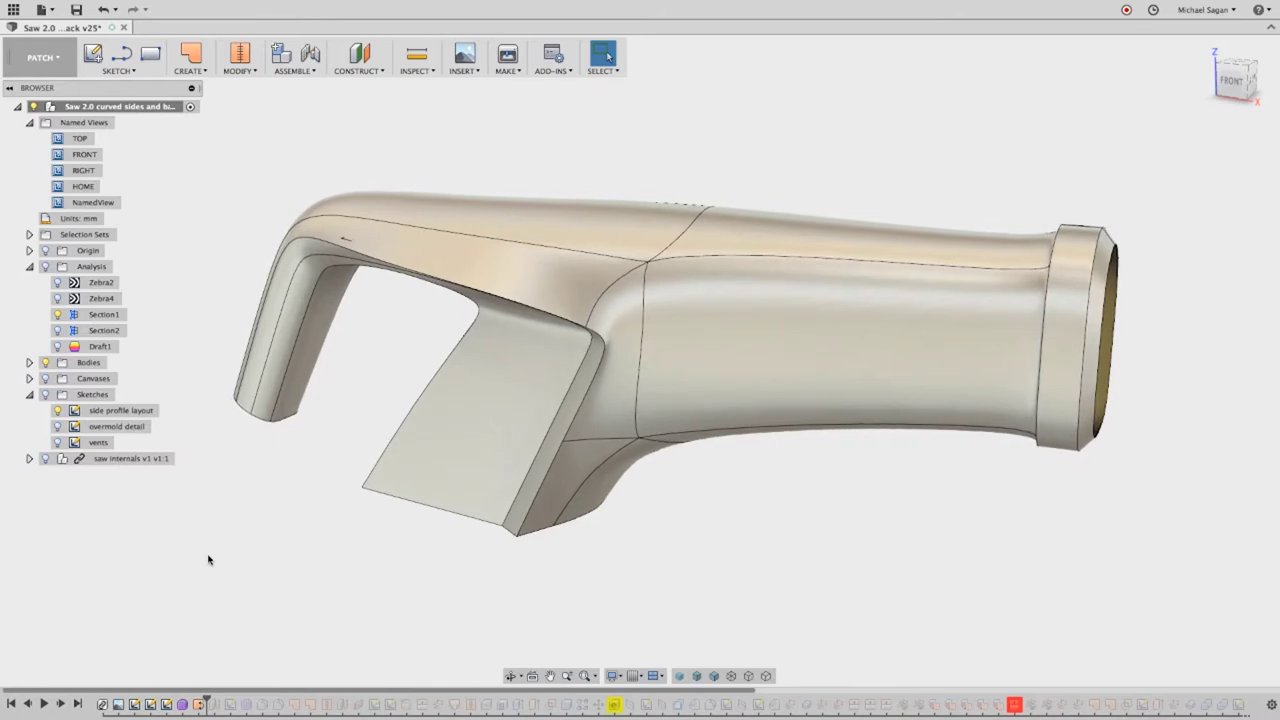
click(1212, 8)
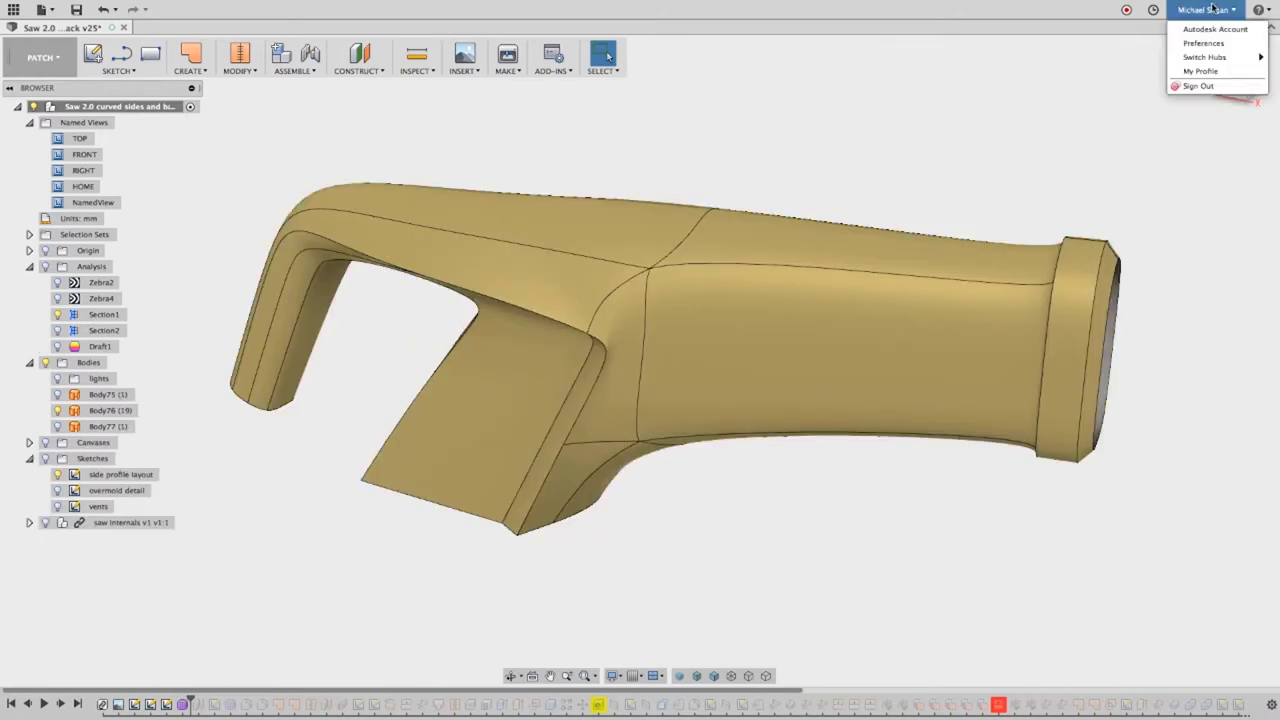
Check Disable Surface Normal Display in the Graphics preferences and save.
click(1206, 44)
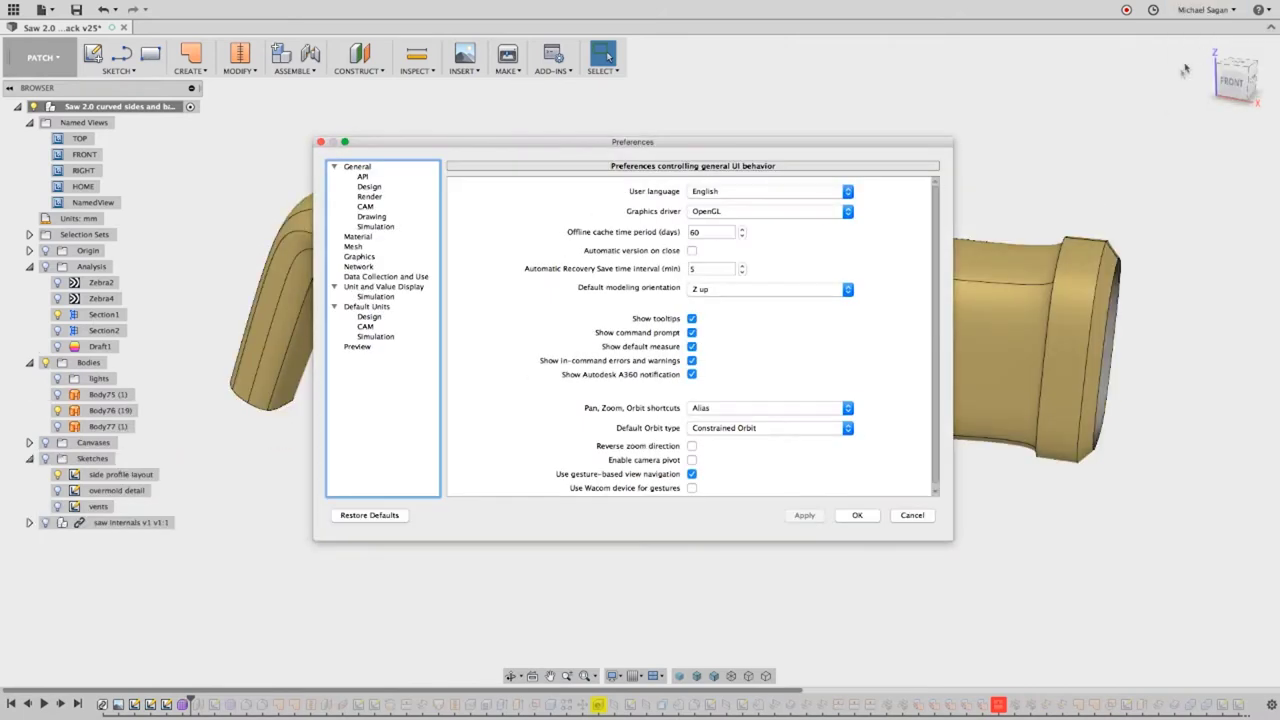
click(360, 257)
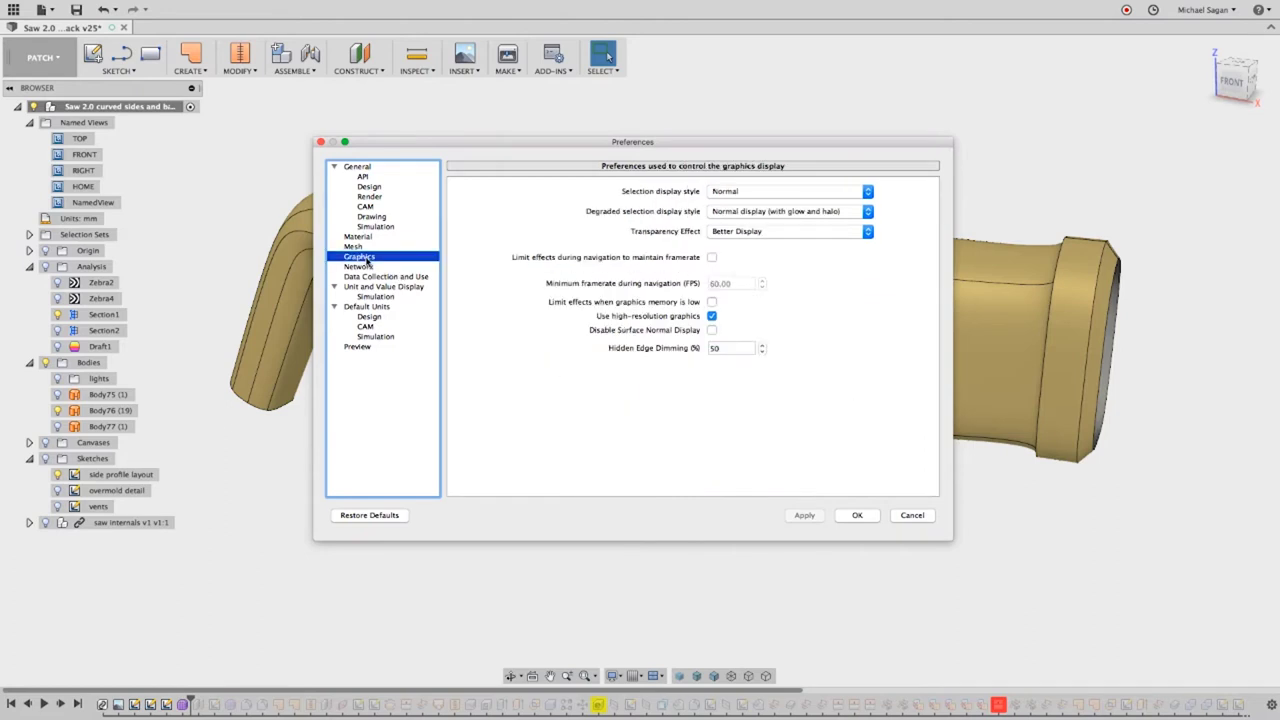
click(712, 331)
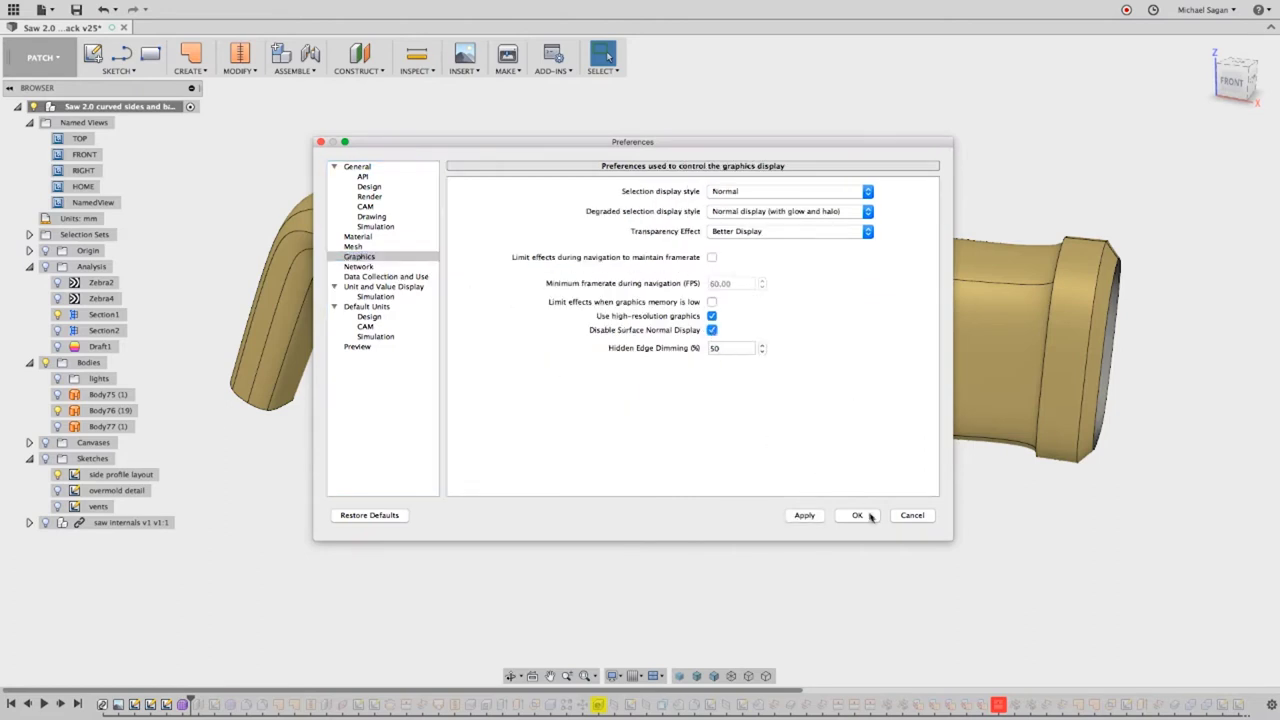
click(860, 515)
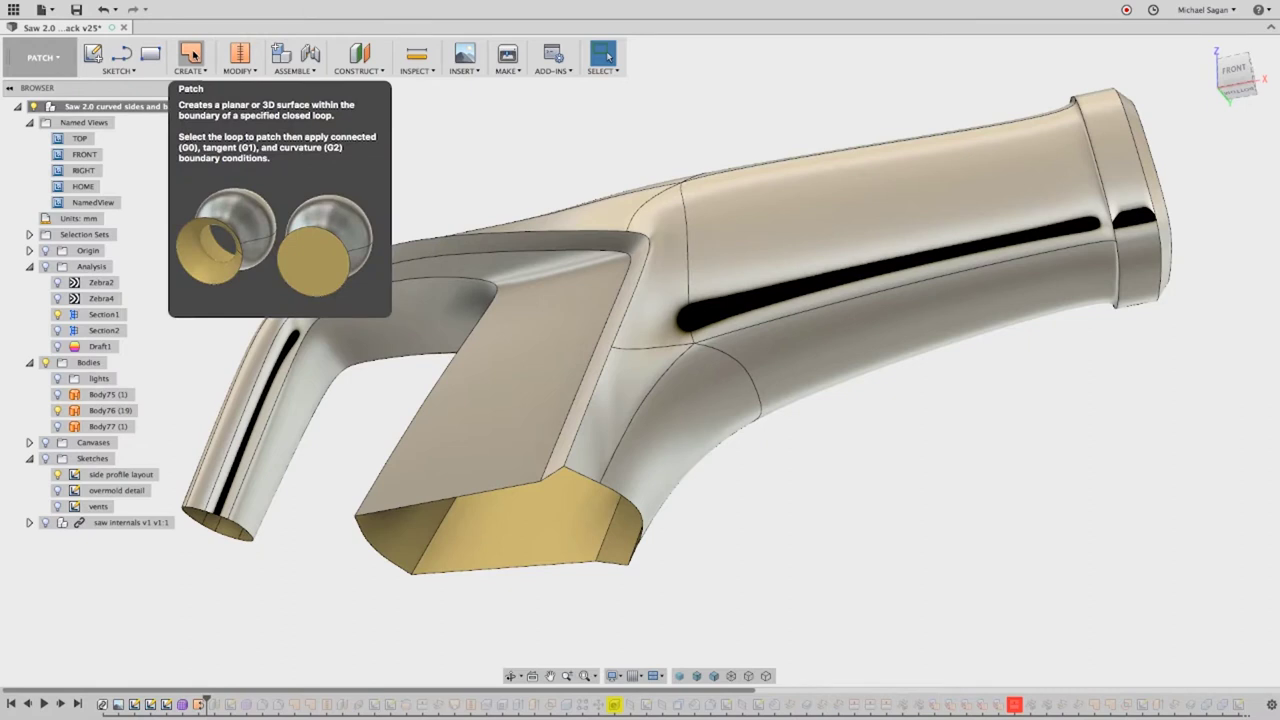
Cap the open handle end and the bottom opening with patch surfaces.
click(191, 55)
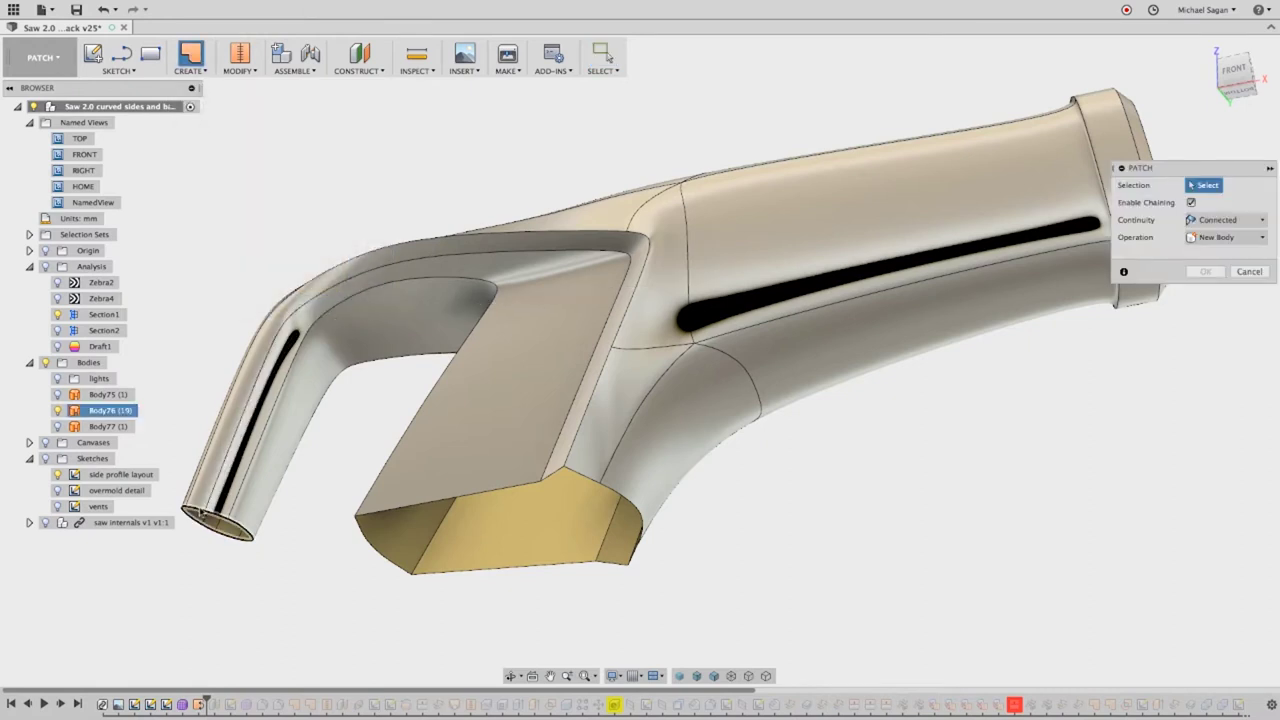
click(197, 514)
right_click(353, 449)
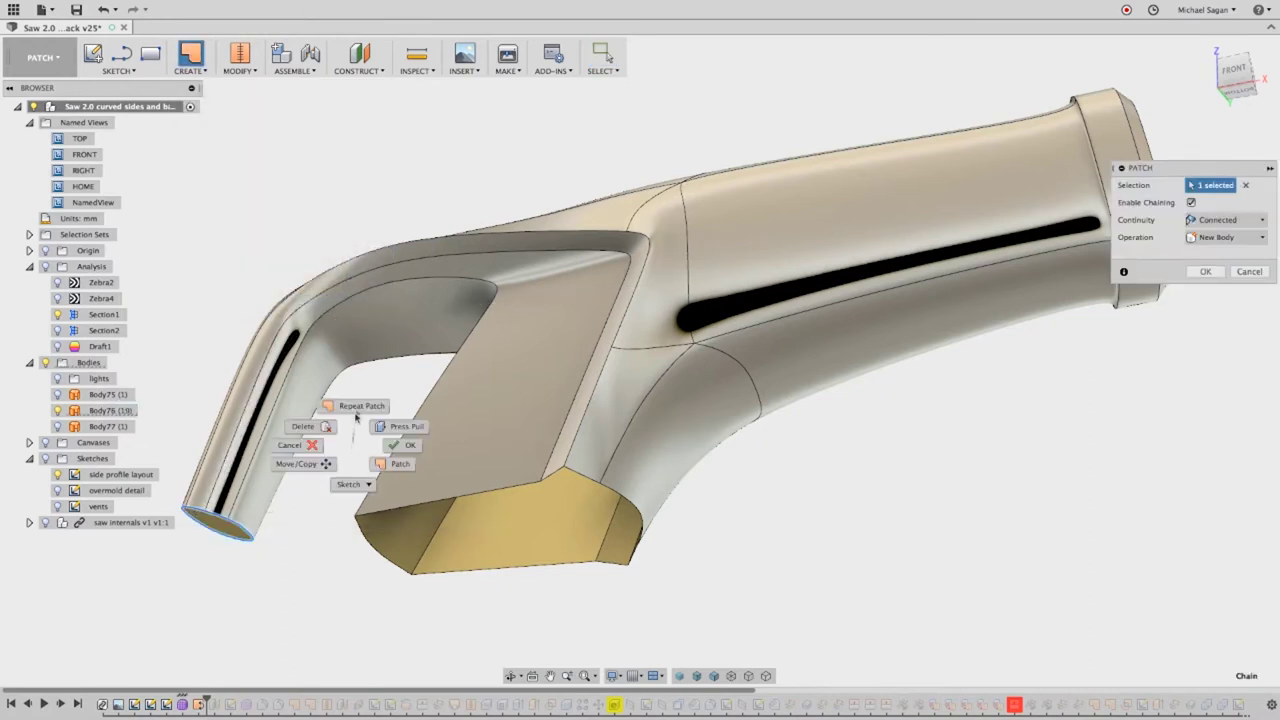
click(357, 370)
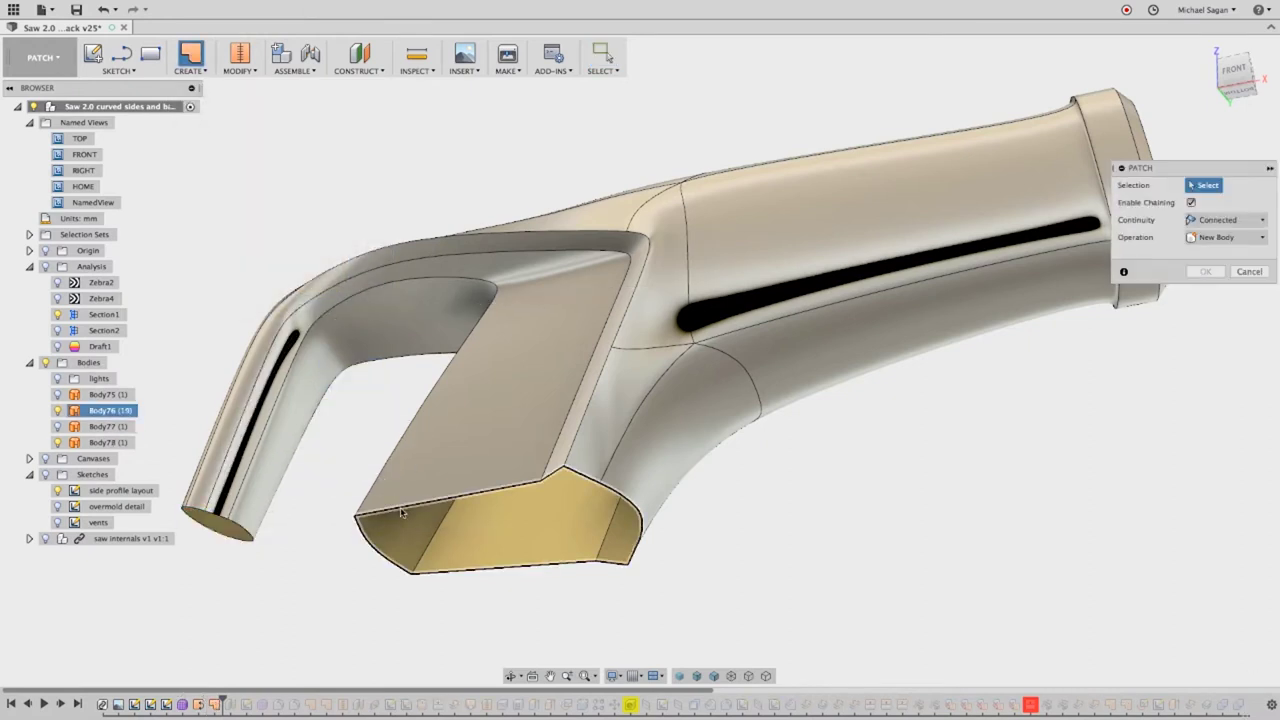
right_click(1000, 377)
click(1007, 347)
Patch the open front end, then window-select all four surfaces for stitching at 0.05 mm tolerance.
shift+middle_drag(1007, 347, 1000, 270)
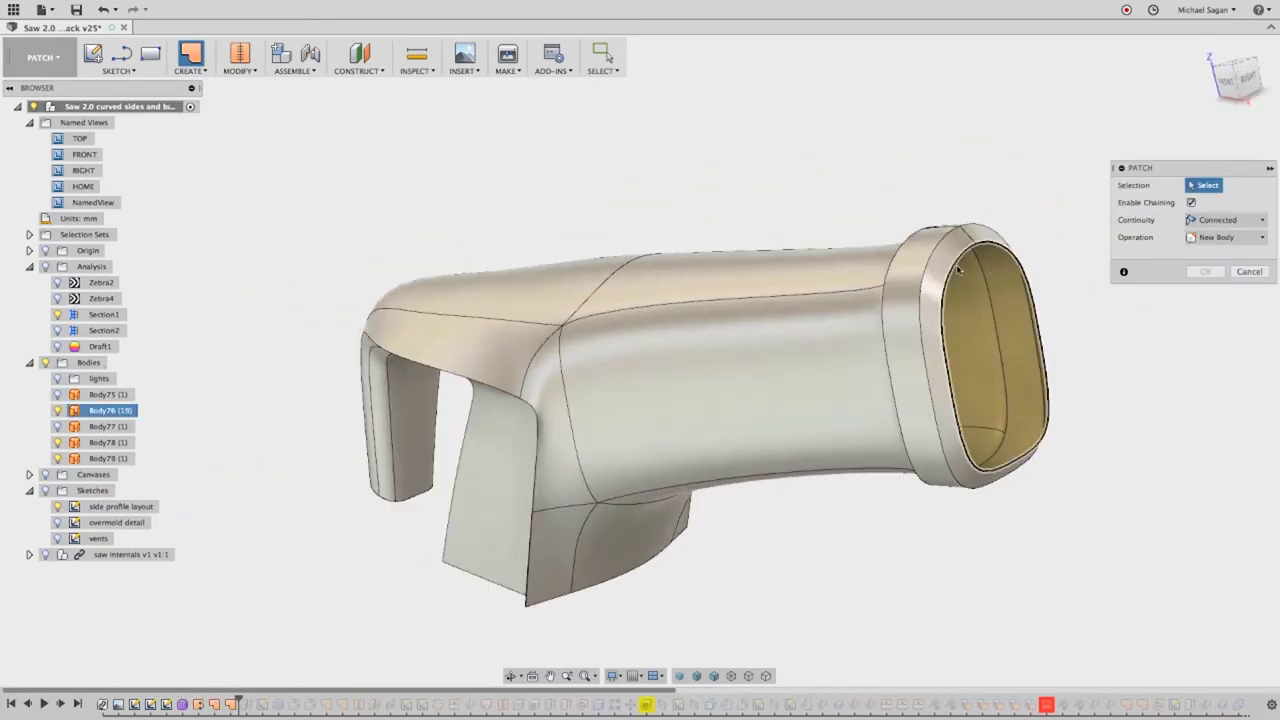
click(993, 268)
click(1205, 271)
mouse_move(1133, 278)
shift+middle_down()
mouse_move(737, 280)
mouse_move(497, 203)
mouse_move(356, 135)
mouse_move(300, 170)
mouse_move(491, 126)
mouse_move(354, 191)
mouse_move(250, 179)
shift+middle_up()
click(240, 53)
drag(199, 146, 1060, 600)
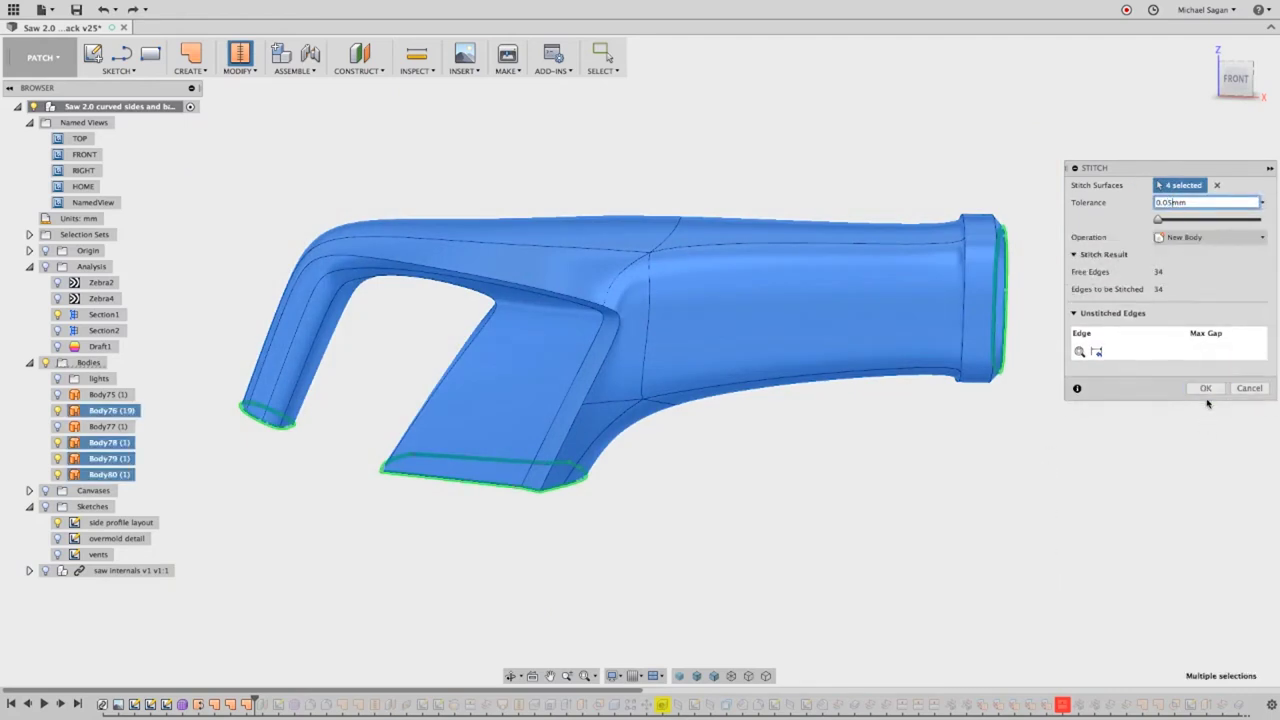
Apply the stitch so the body and three patches become the single solid Body81.
click(1205, 389)
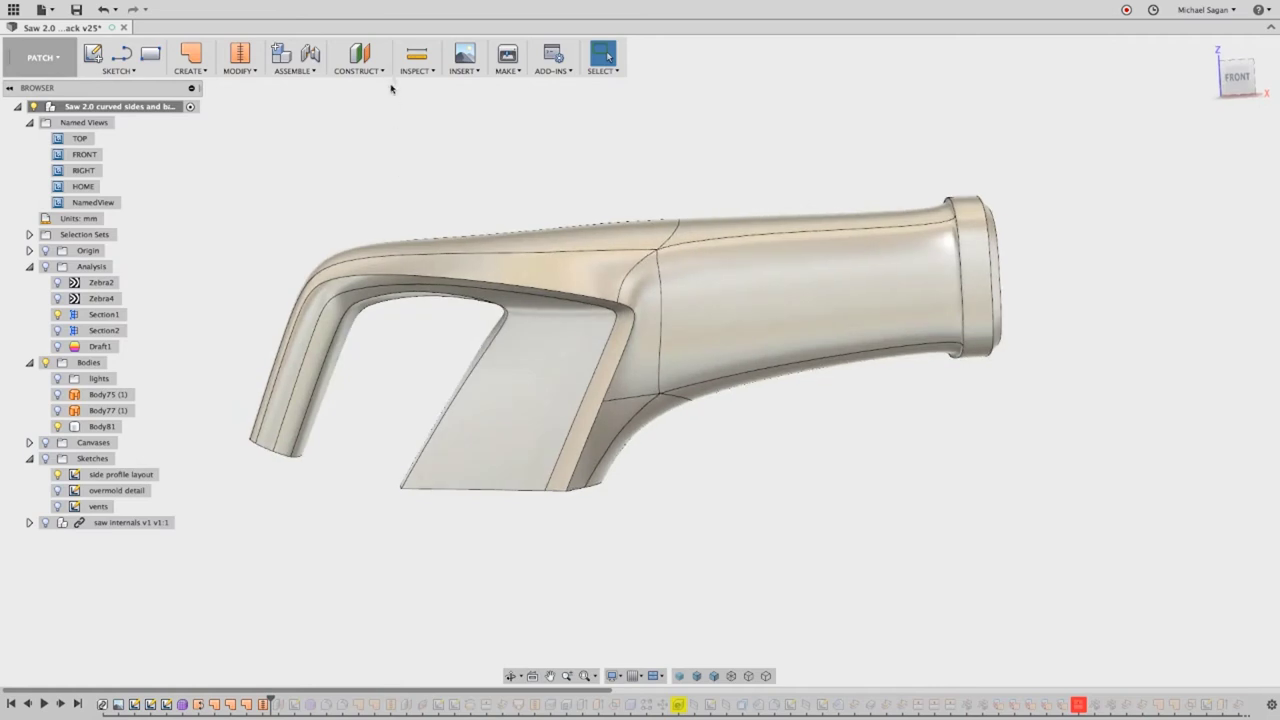
click(40, 57)
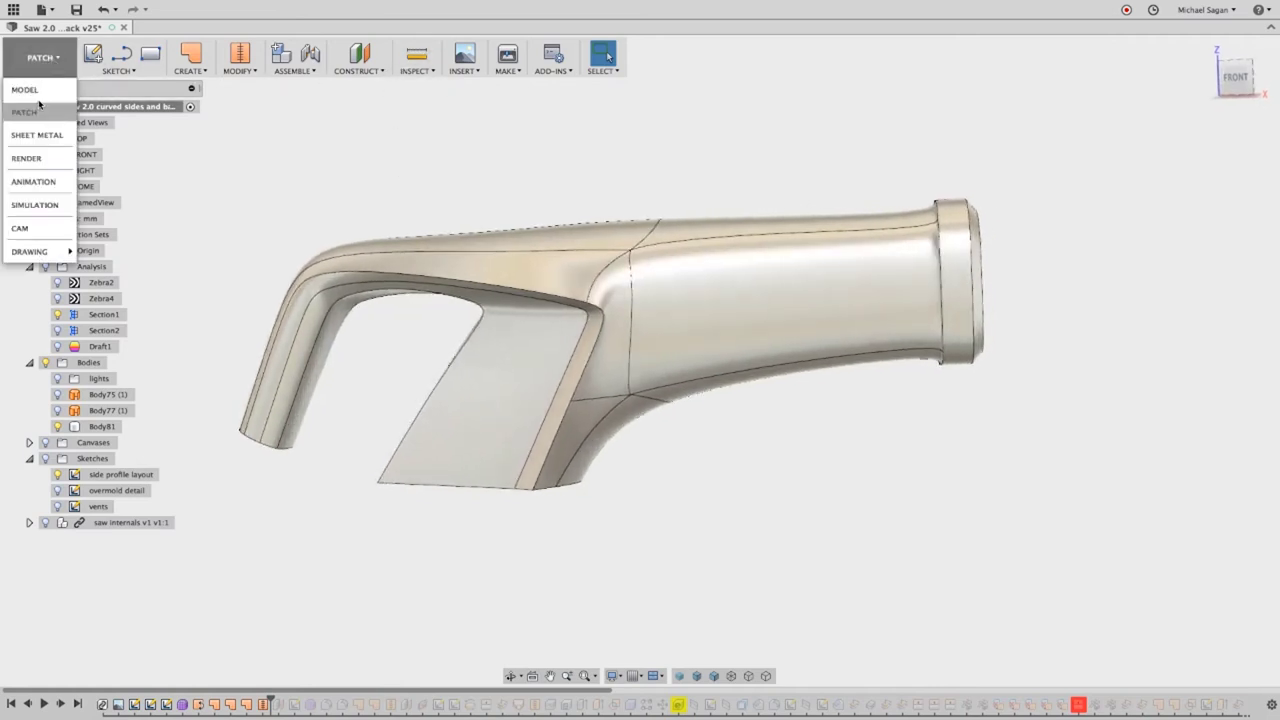
Return to the Model workspace and start a section analysis cut along the XZ plane.
click(25, 90)
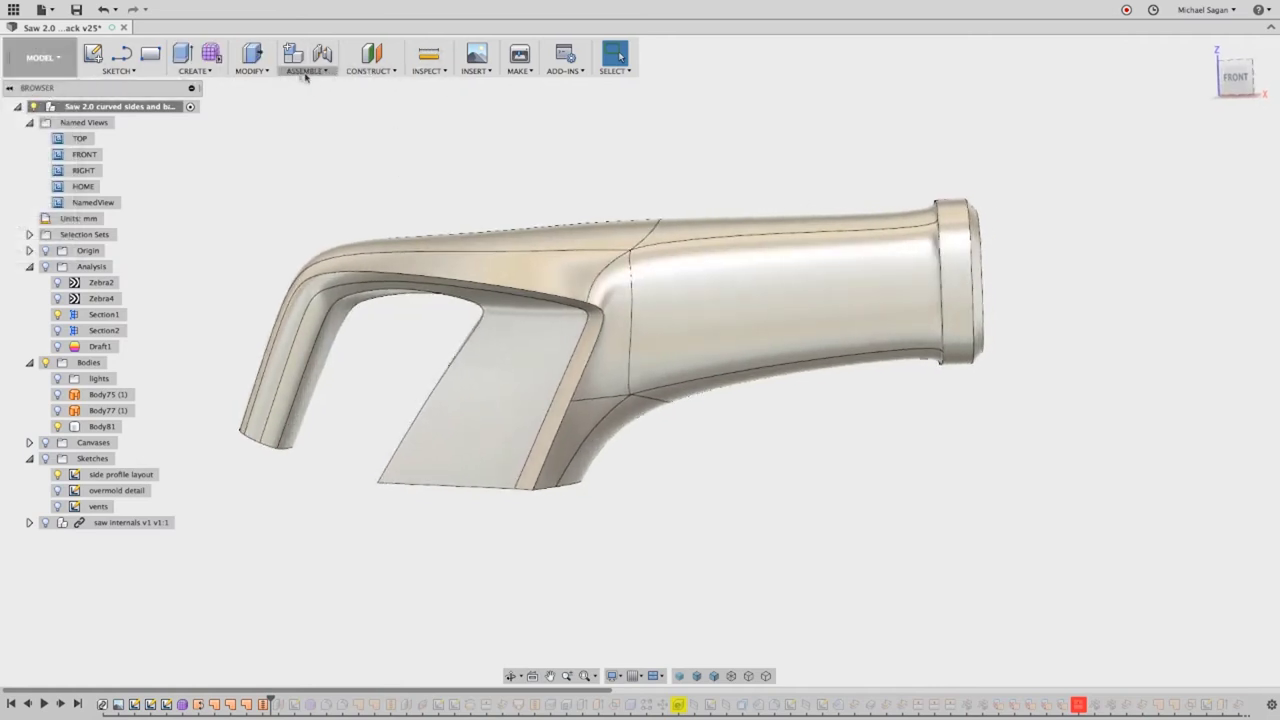
click(420, 72)
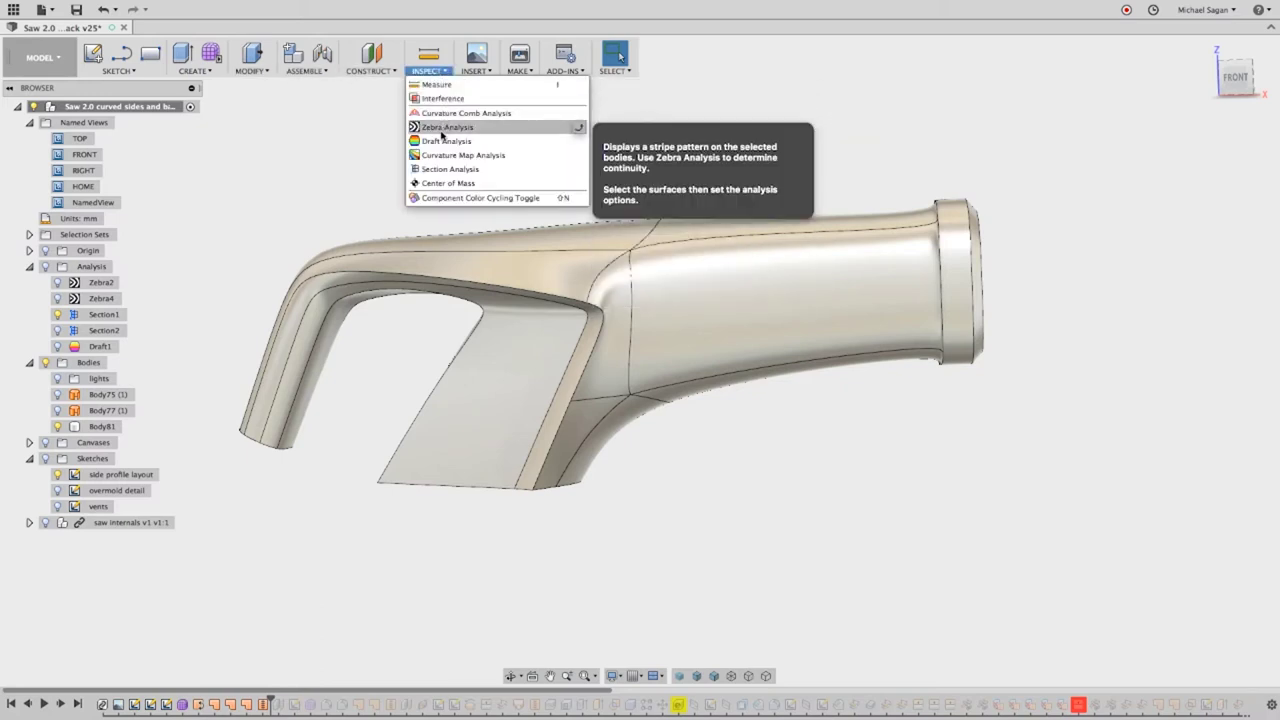
click(440, 170)
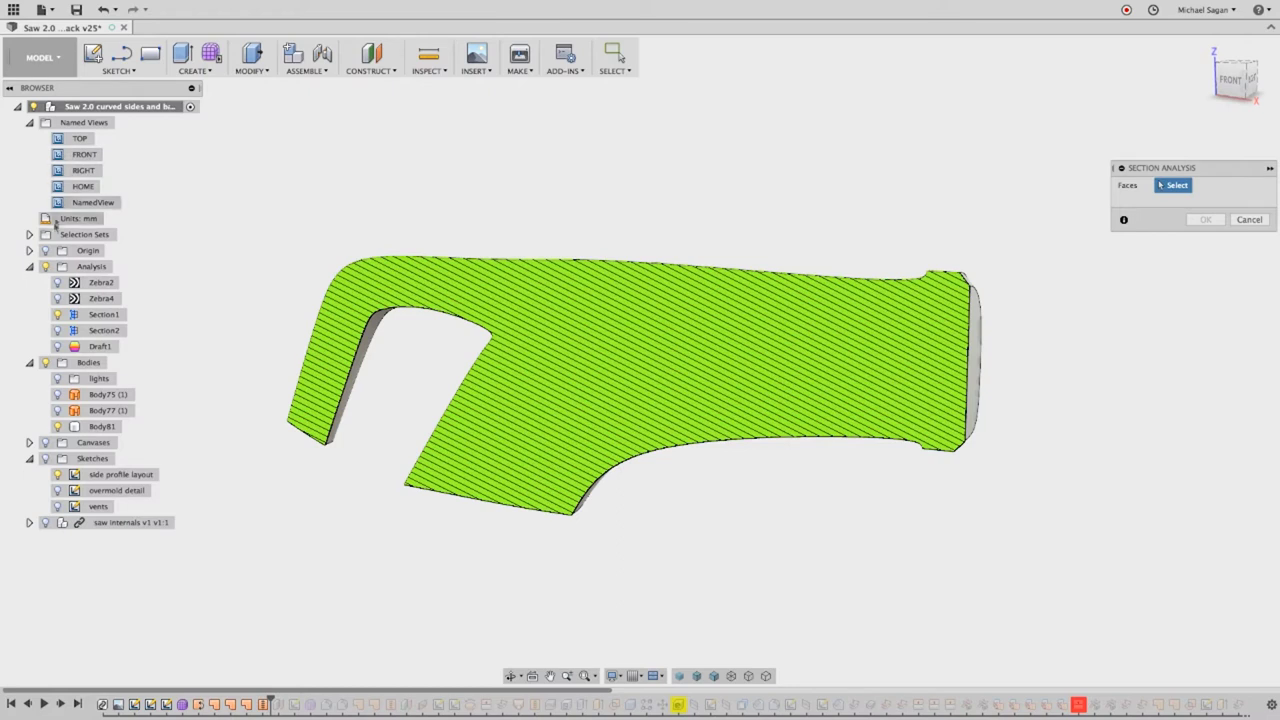
click(1050, 356)
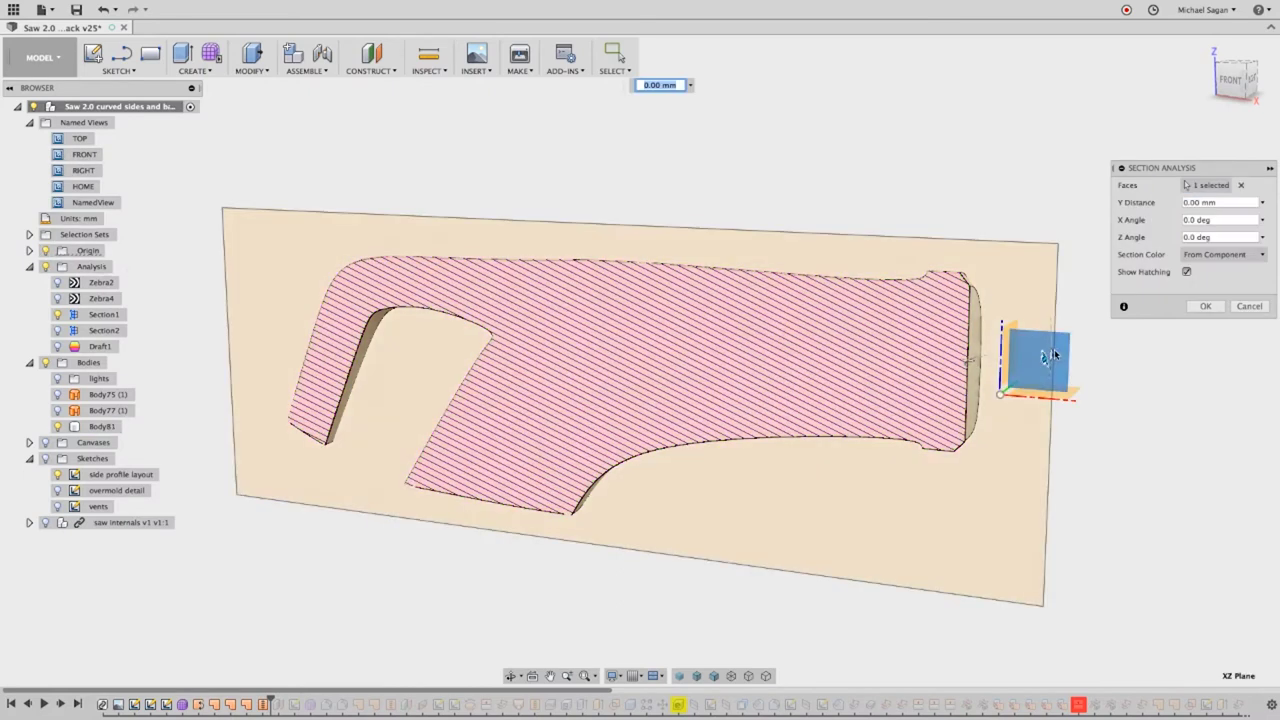
Give the section a custom green colour, confirm it, and start the Shell command.
click(1213, 258)
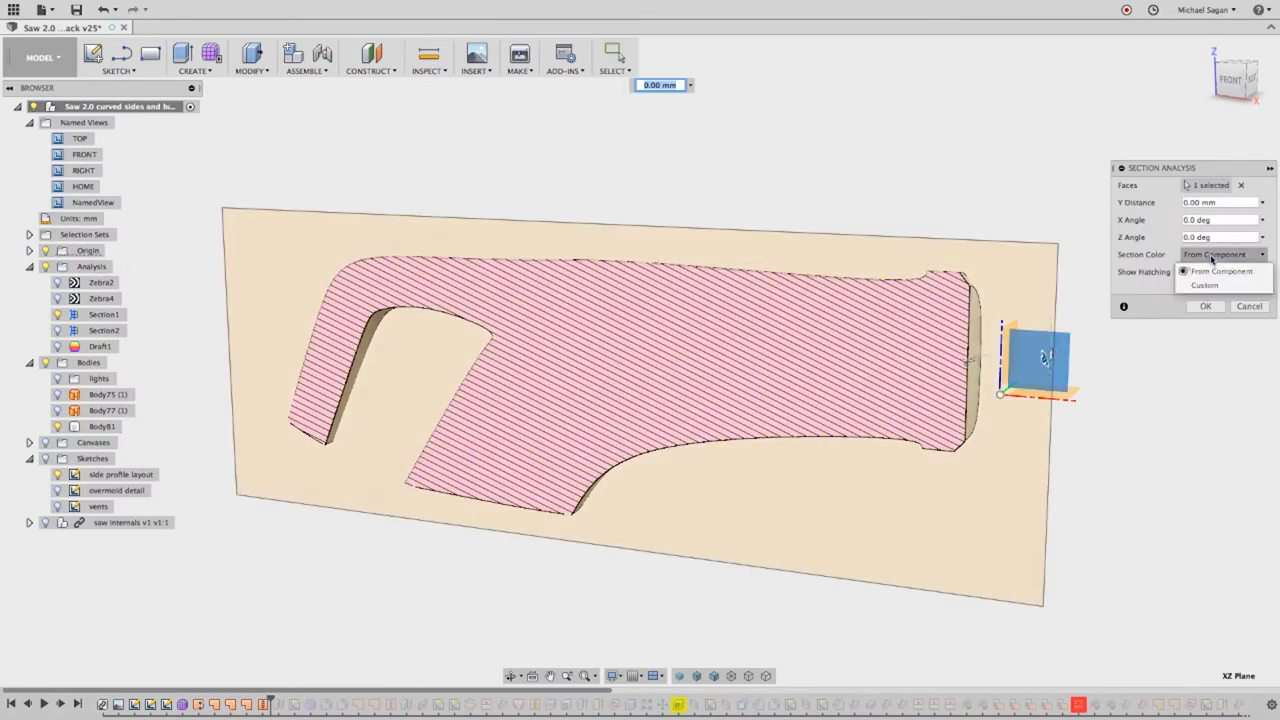
click(1208, 282)
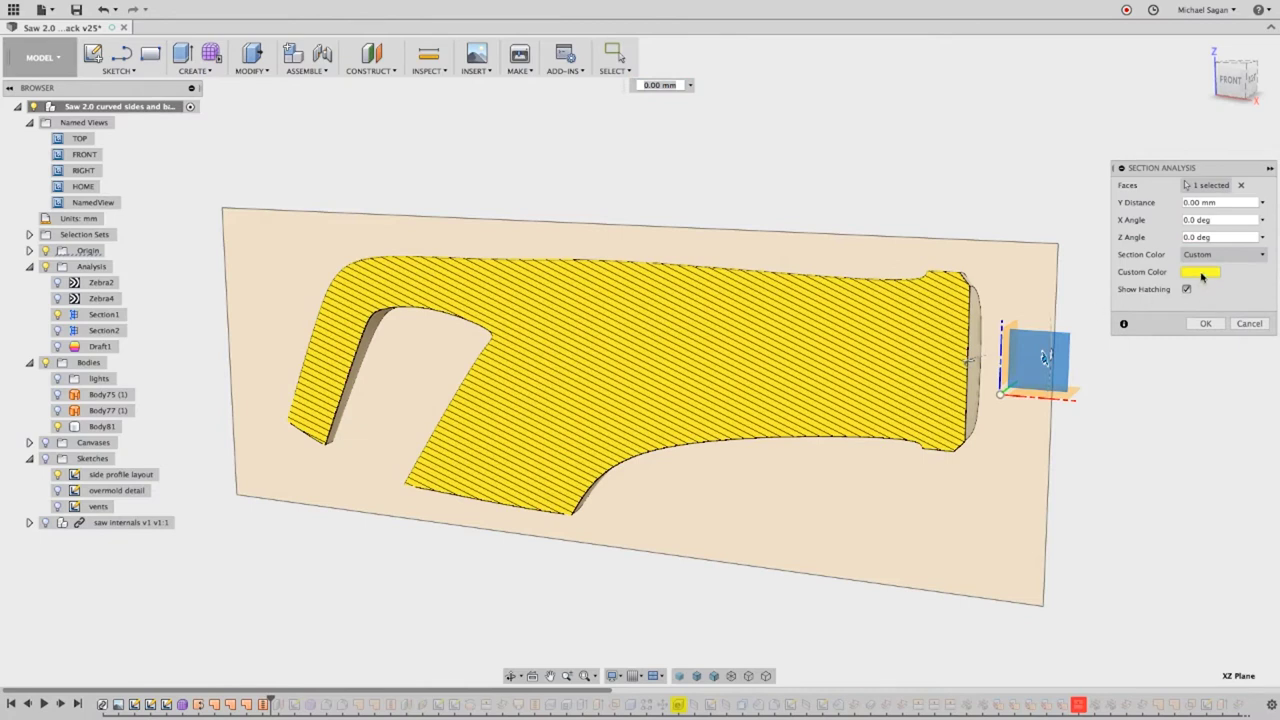
click(1202, 276)
drag(1066, 184, 1058, 186)
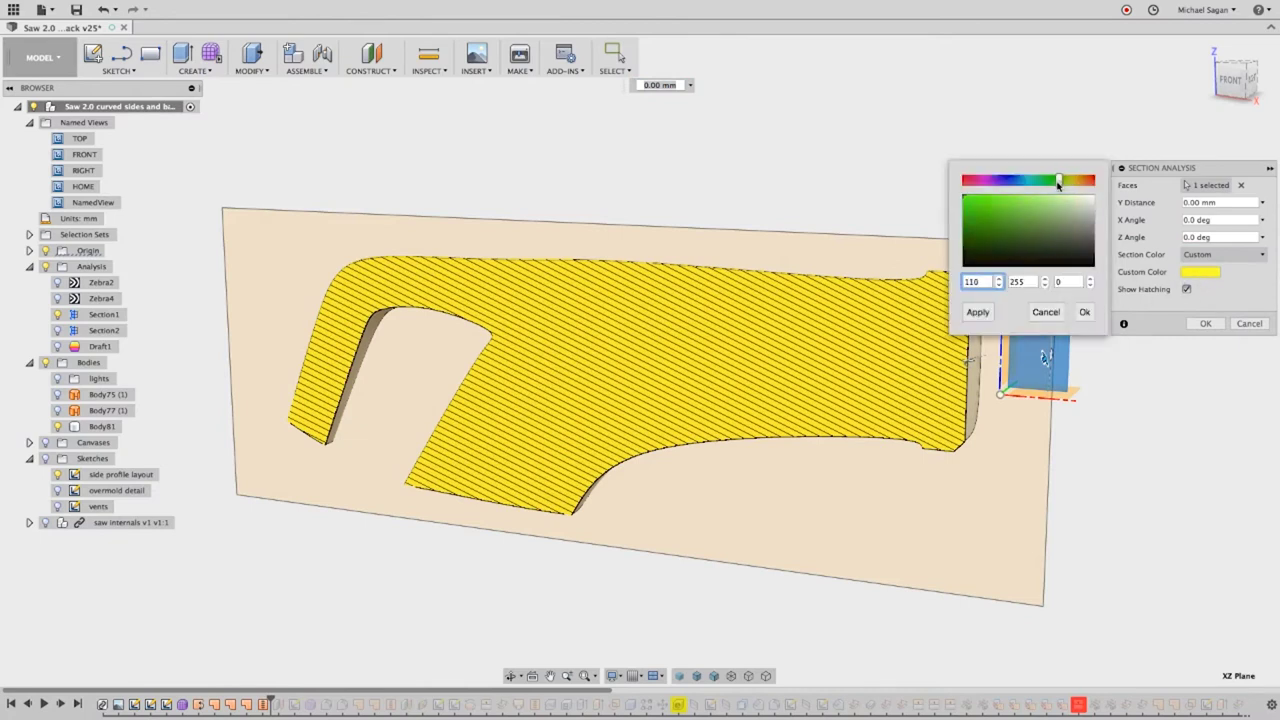
click(1083, 313)
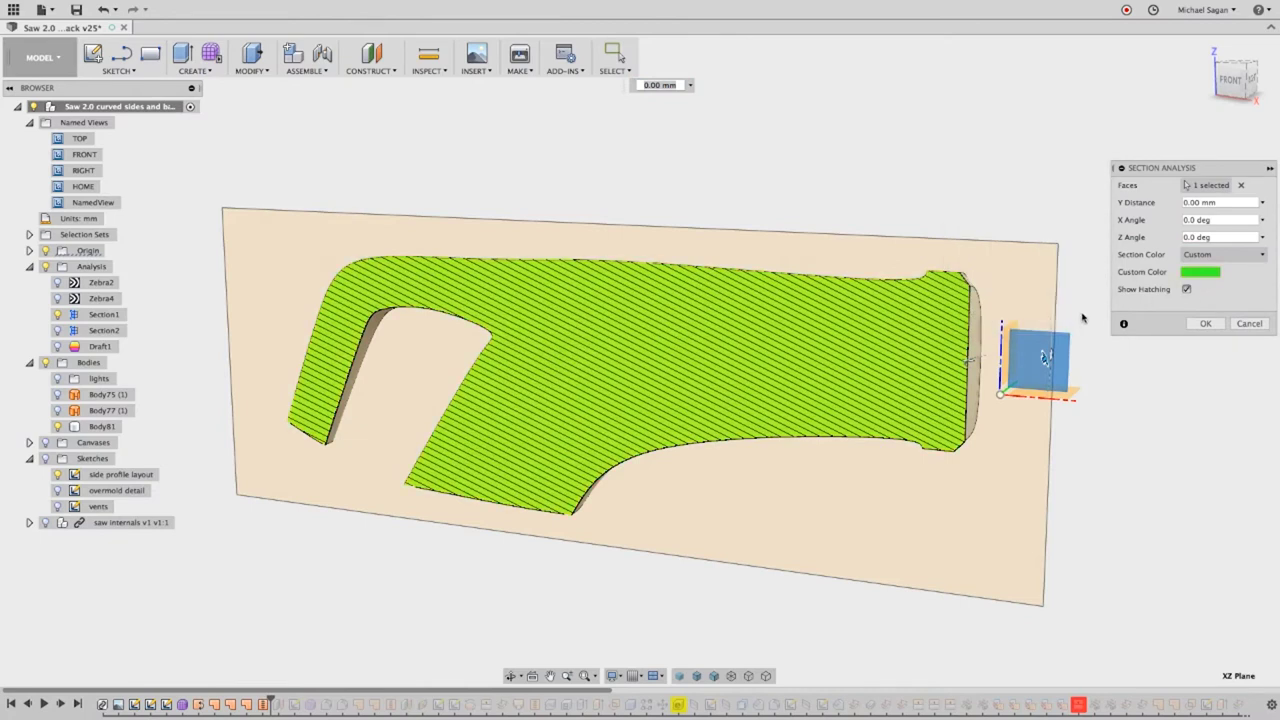
click(1203, 325)
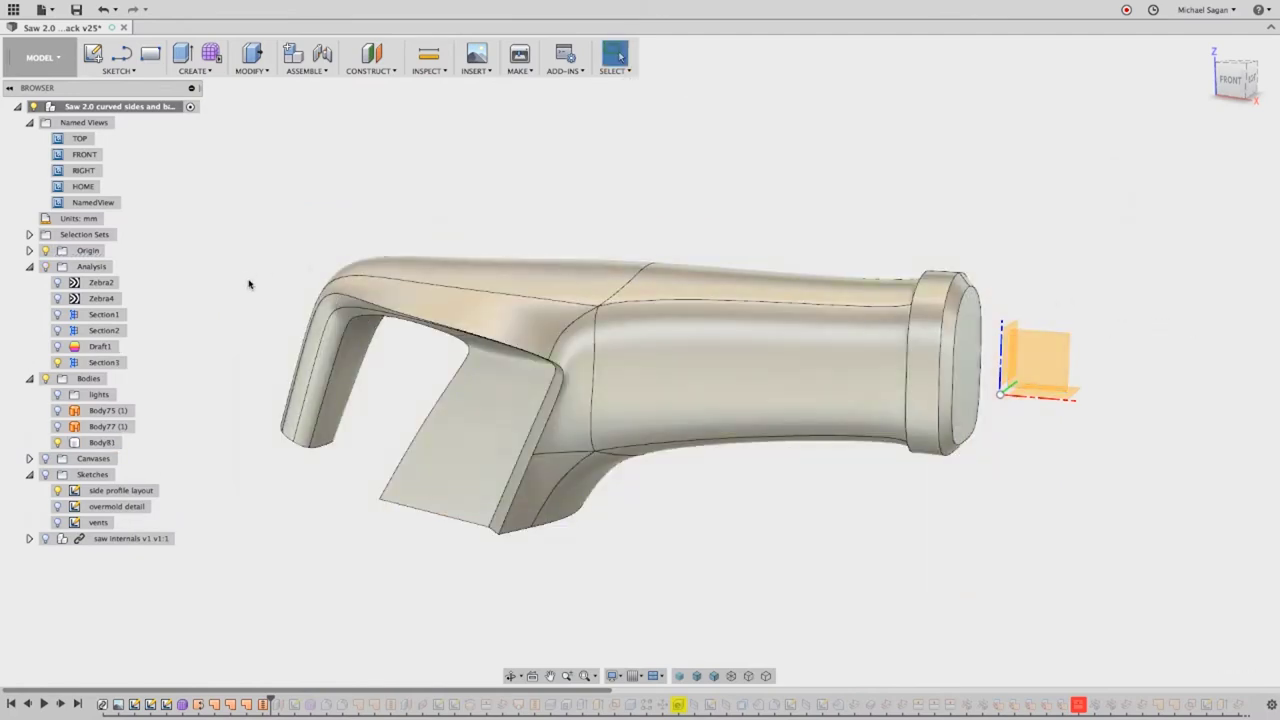
click(46, 268)
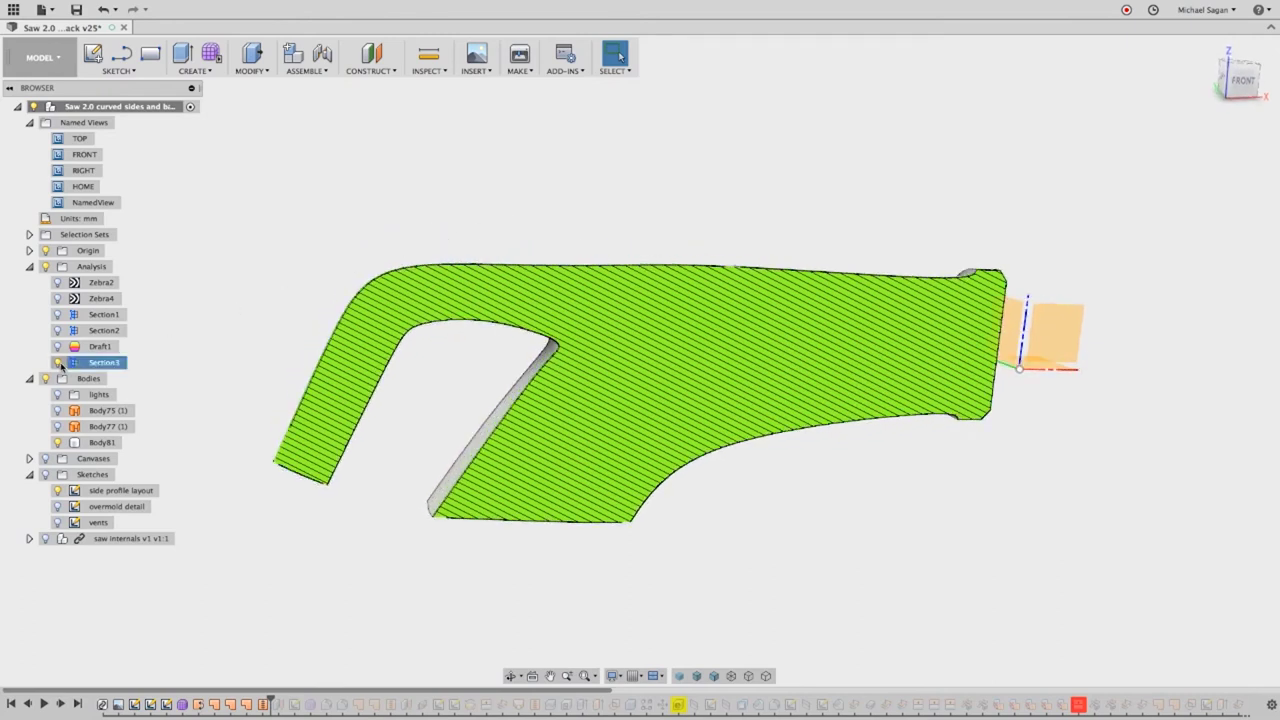
click(45, 267)
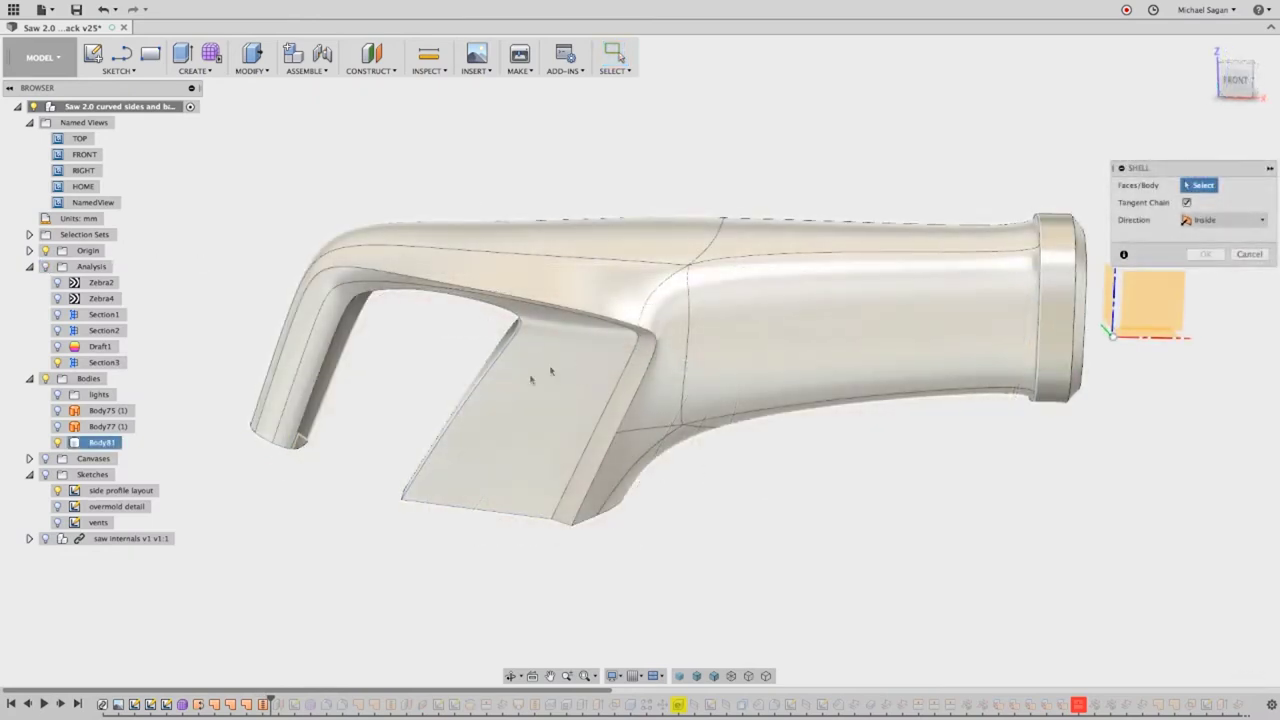
Shell Body81 inward at 1 mm, leaving the battery pocket face open.
click(101, 444)
click(918, 282)
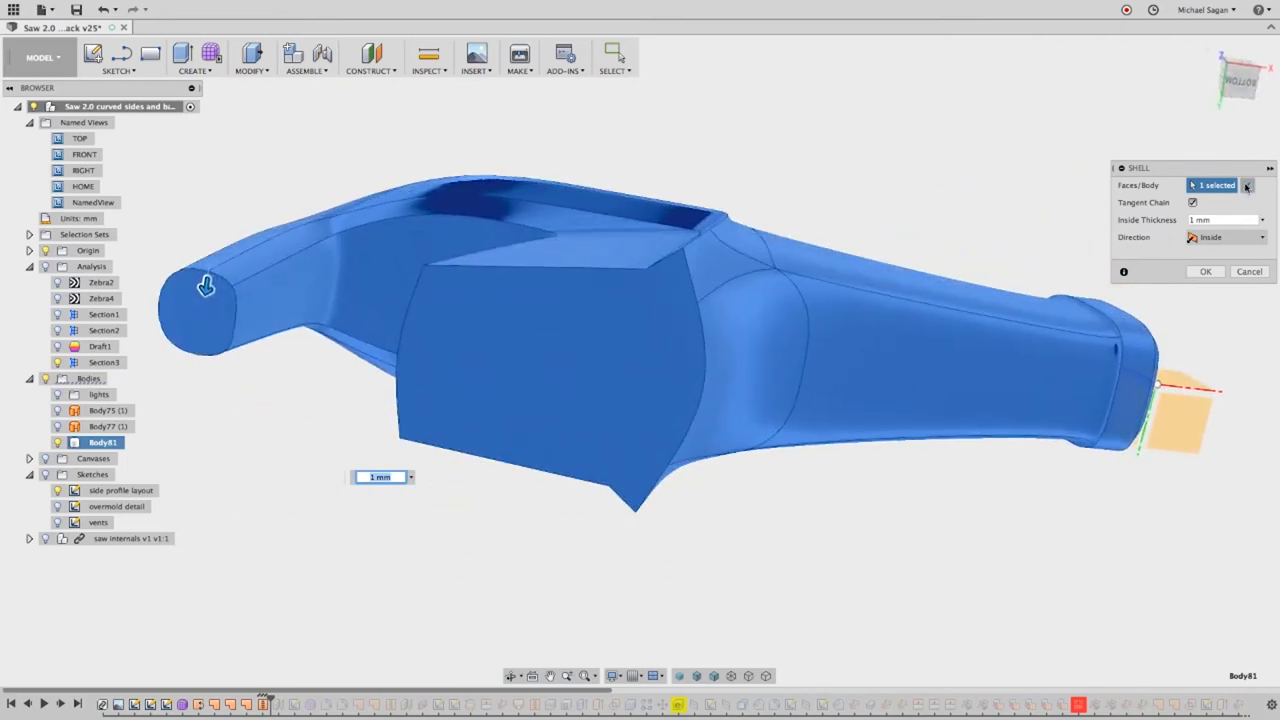
click(598, 373)
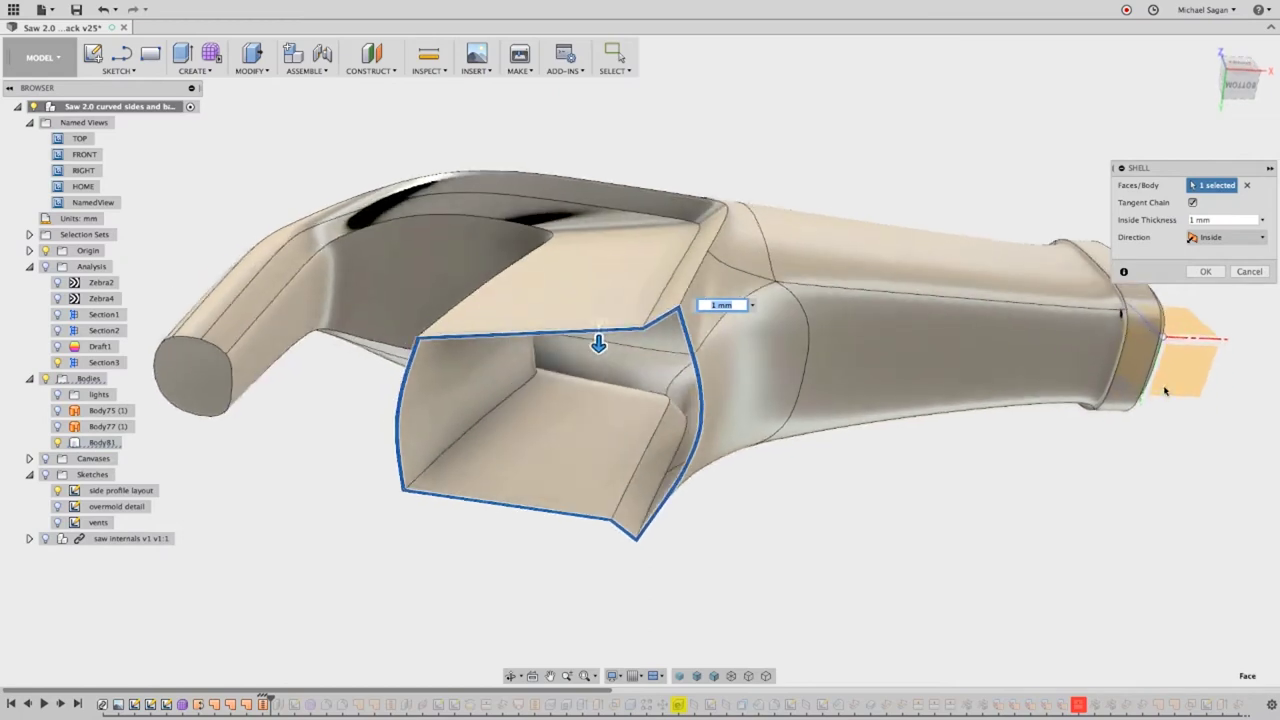
shift+middle_drag(1165, 390, 966, 420)
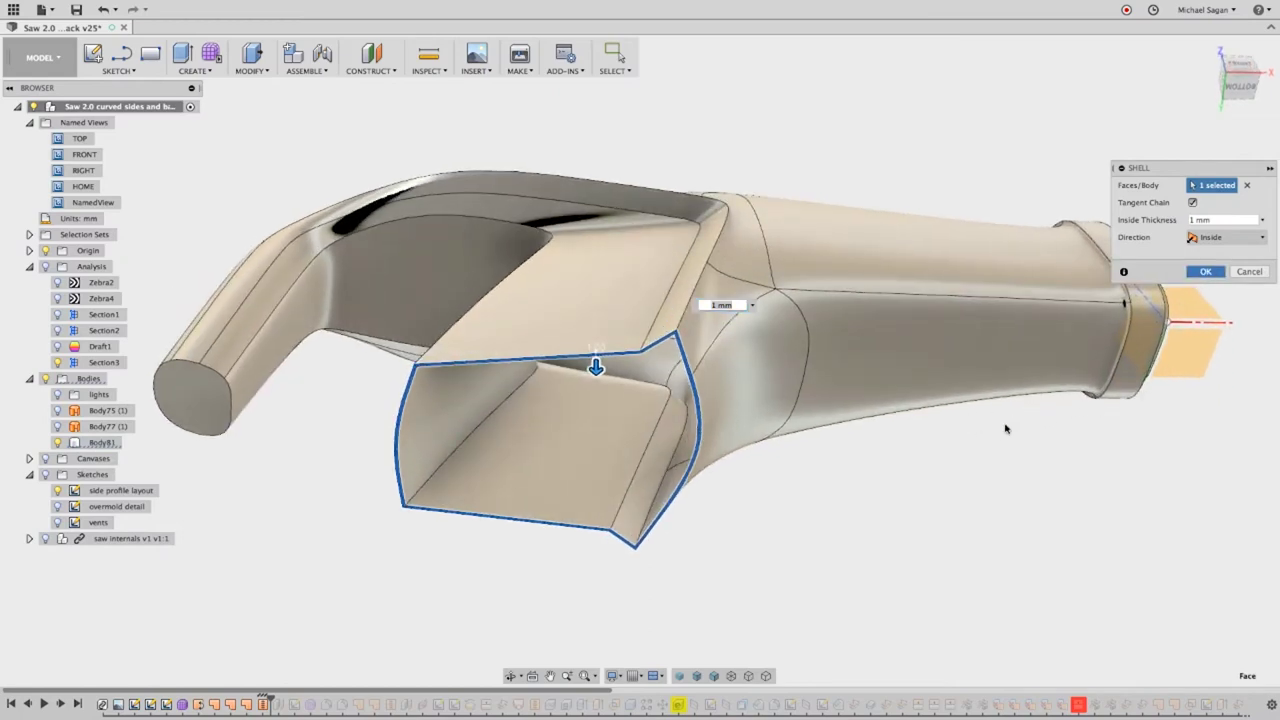
key(Return)
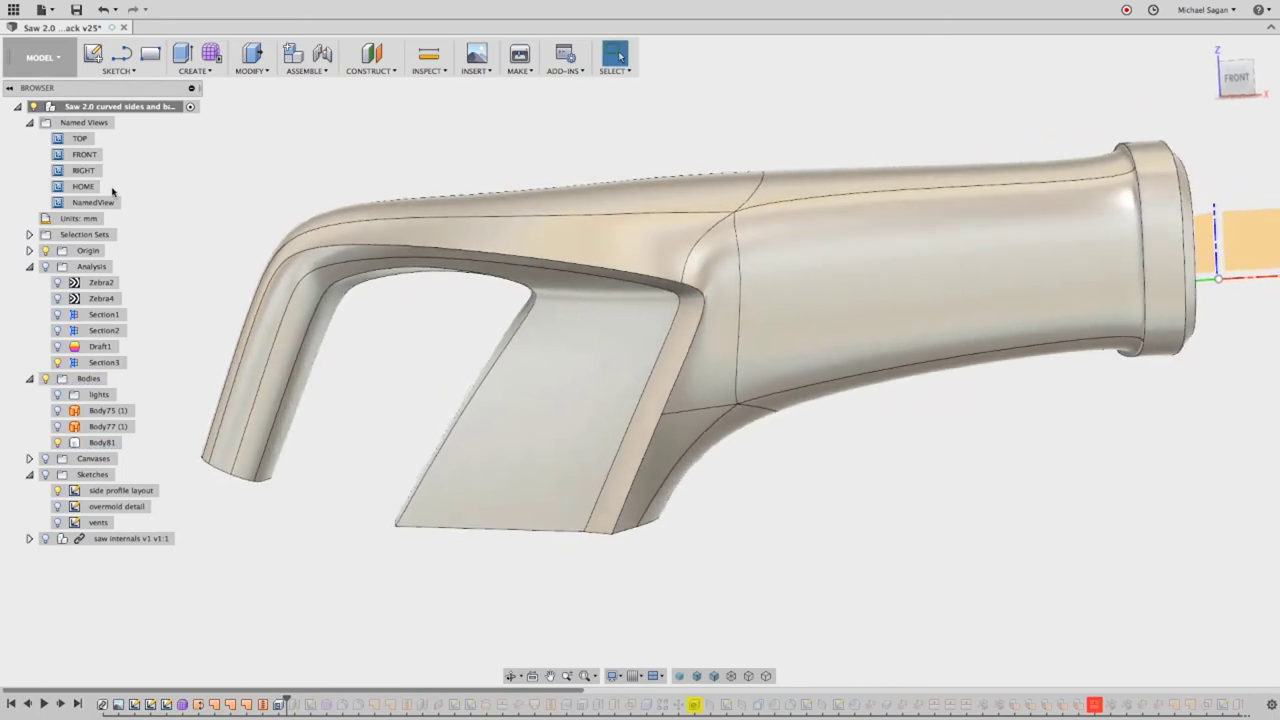
Turn on the green section cut, go to the Home view, and display plain Shaded without edges.
click(45, 266)
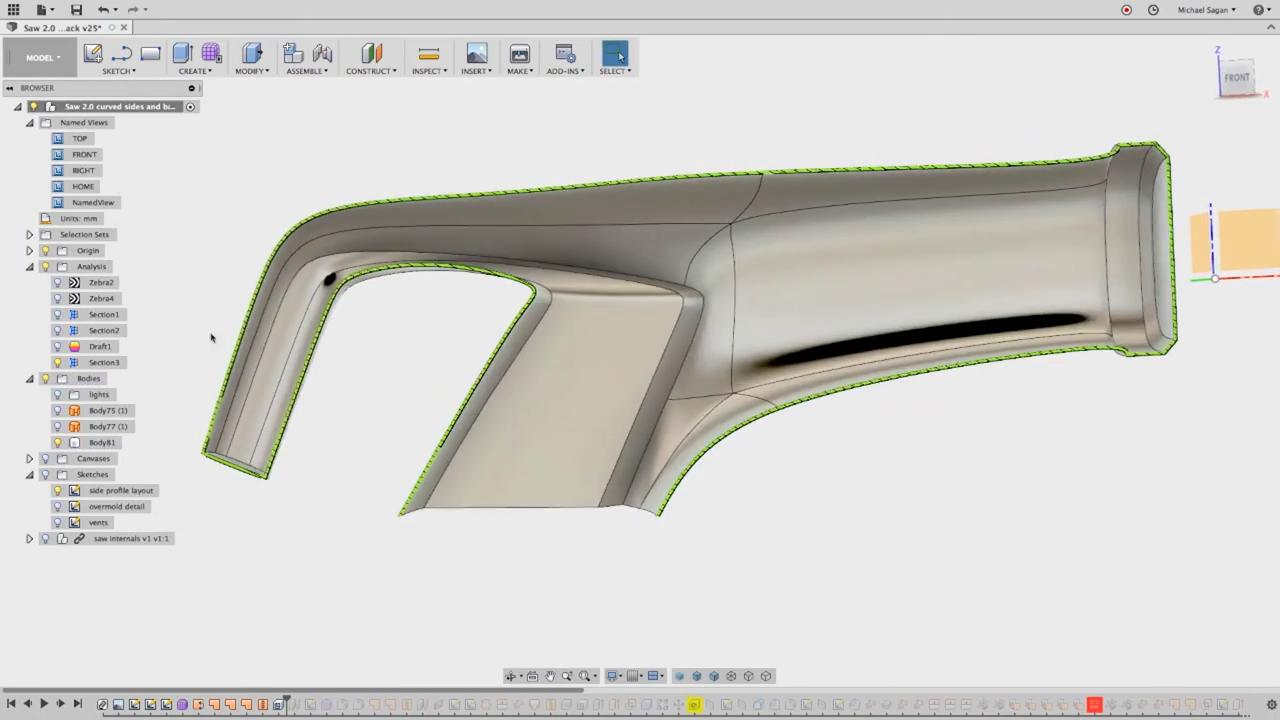
key(F6)
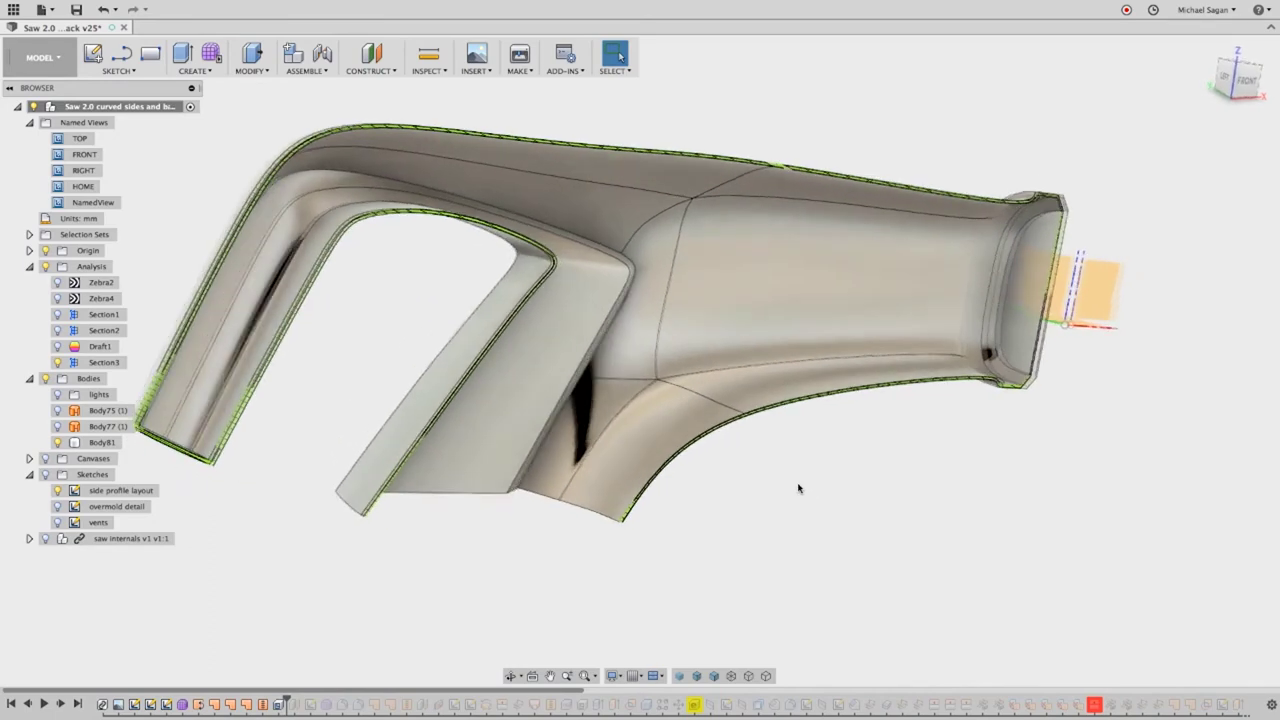
click(677, 678)
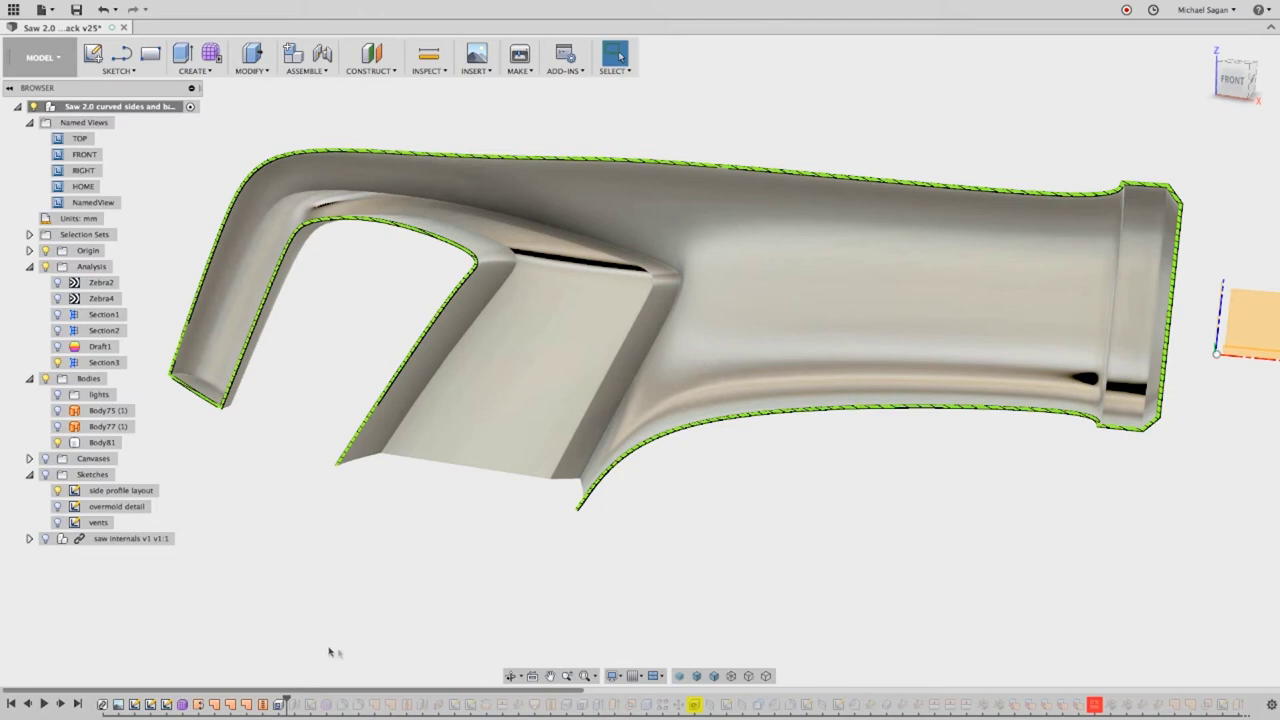
right_click(185, 705)
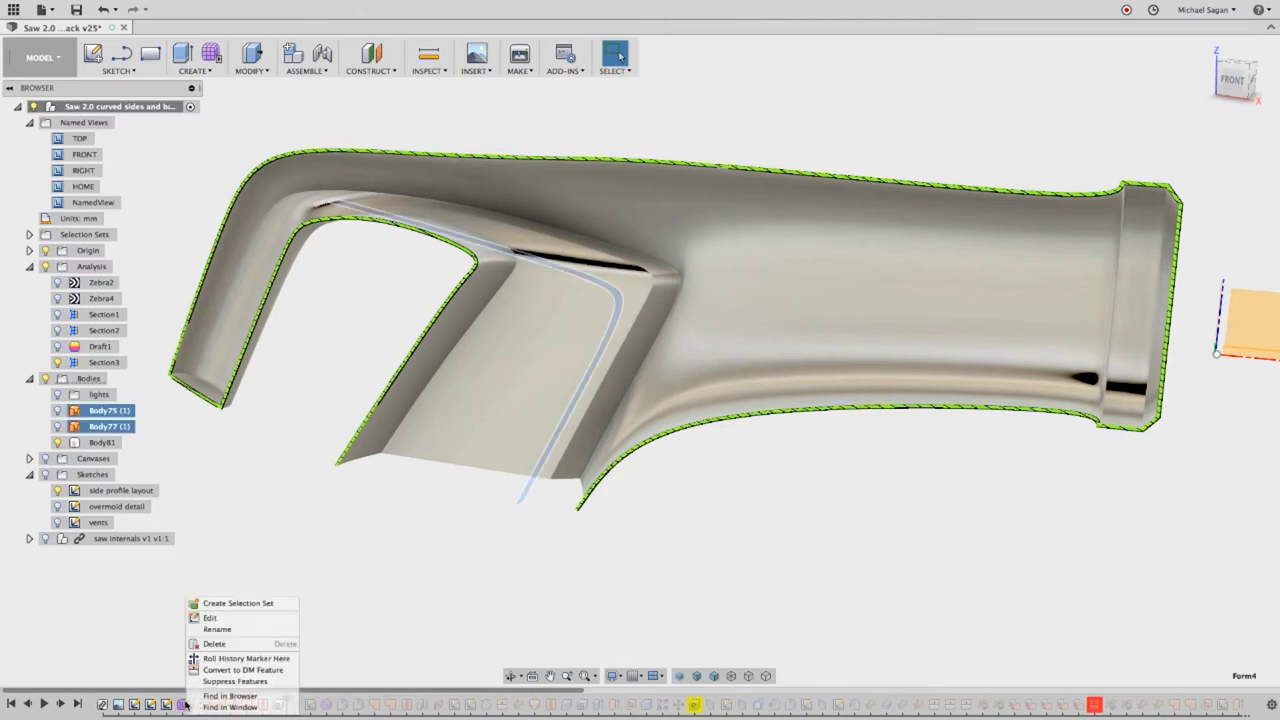
Roll the history marker back, show edges again, and edit the Form4 T-spline feature.
click(222, 660)
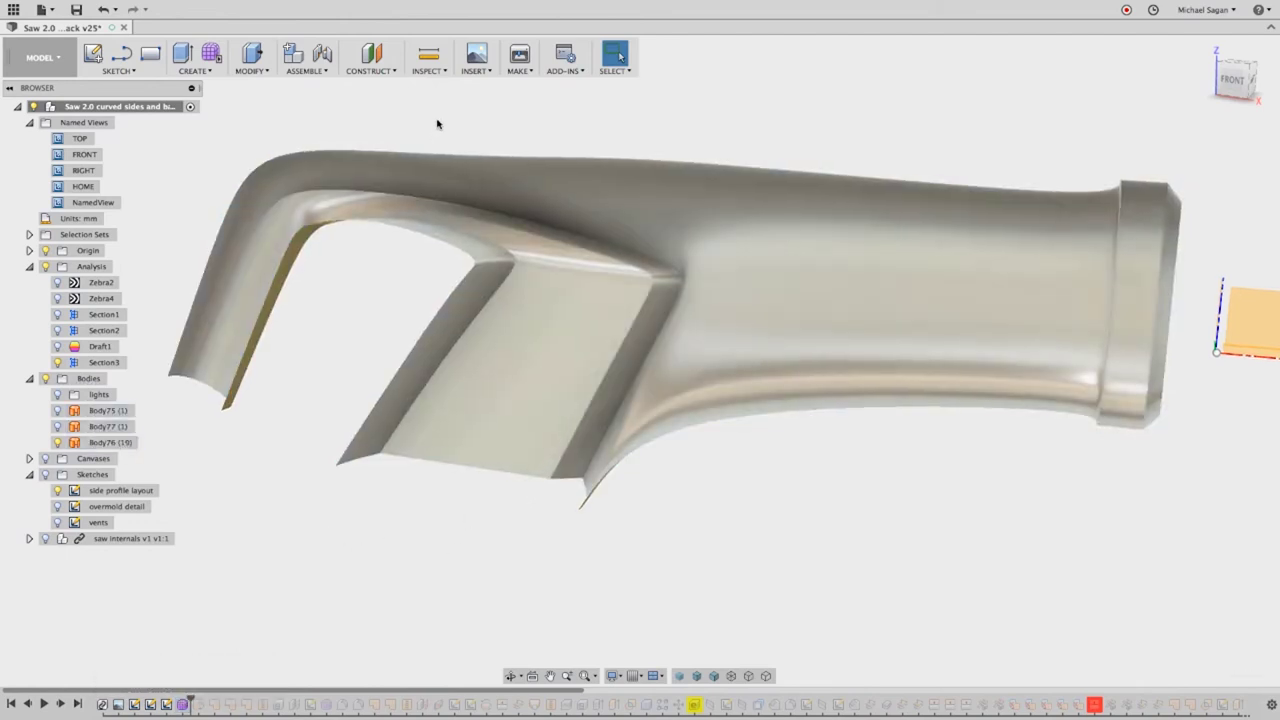
click(710, 676)
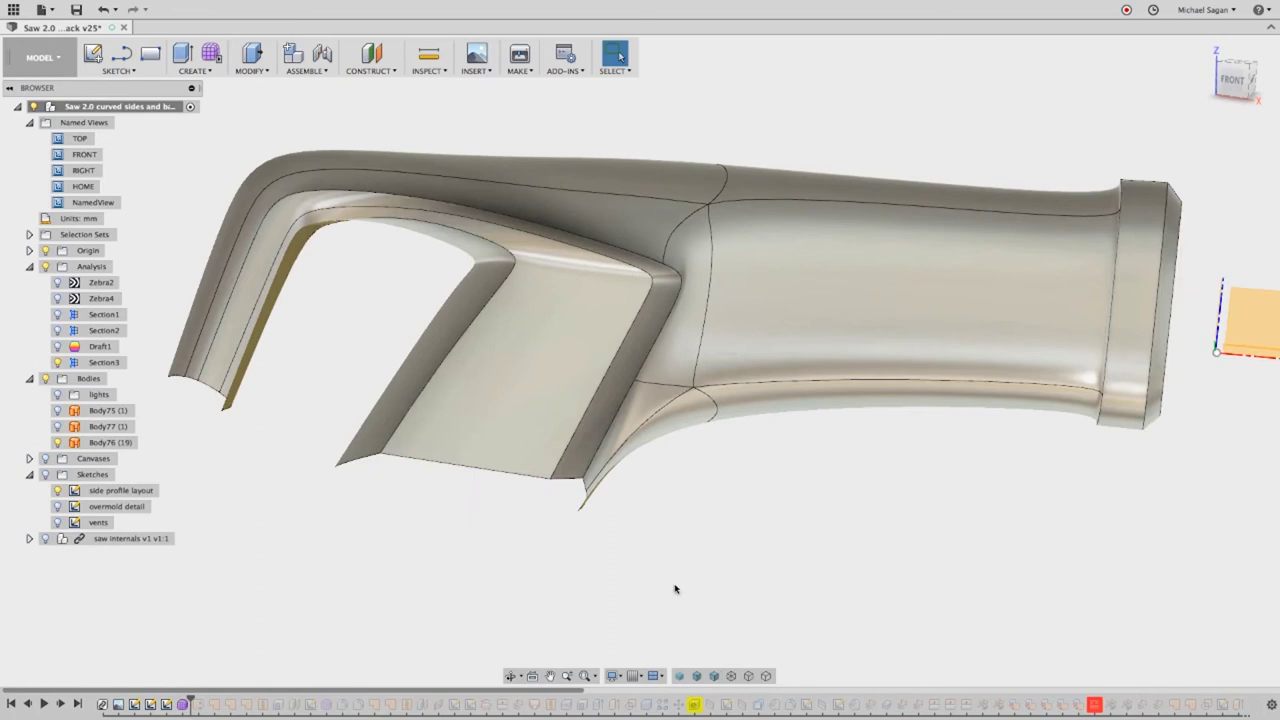
right_click(184, 705)
click(217, 617)
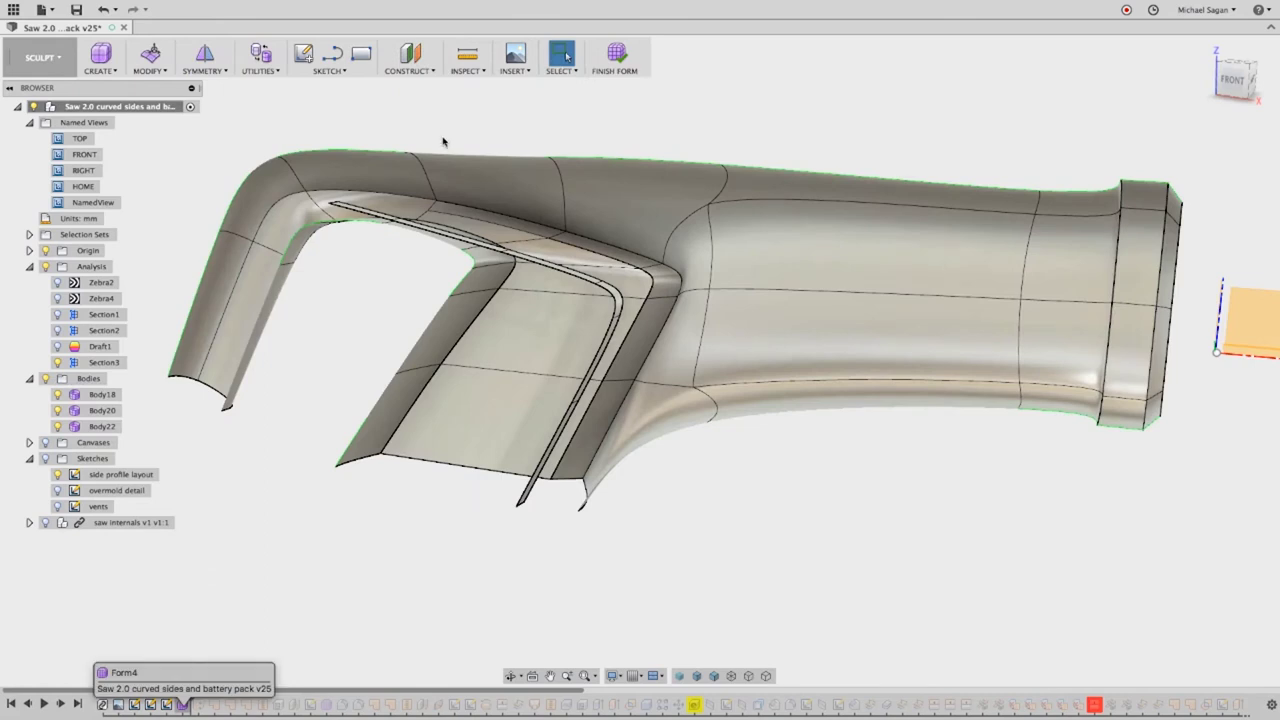
Hide the thin strip body Body22 and switch the T-spline to box display.
click(57, 410)
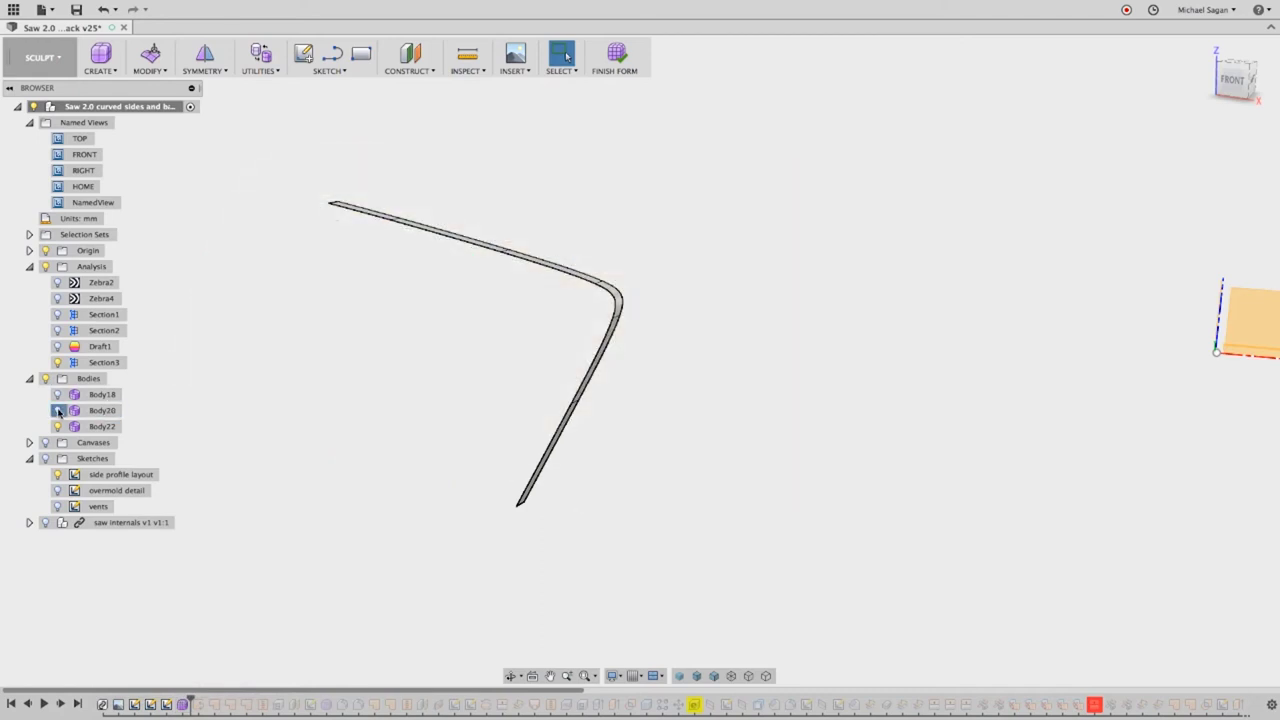
click(57, 410)
click(57, 426)
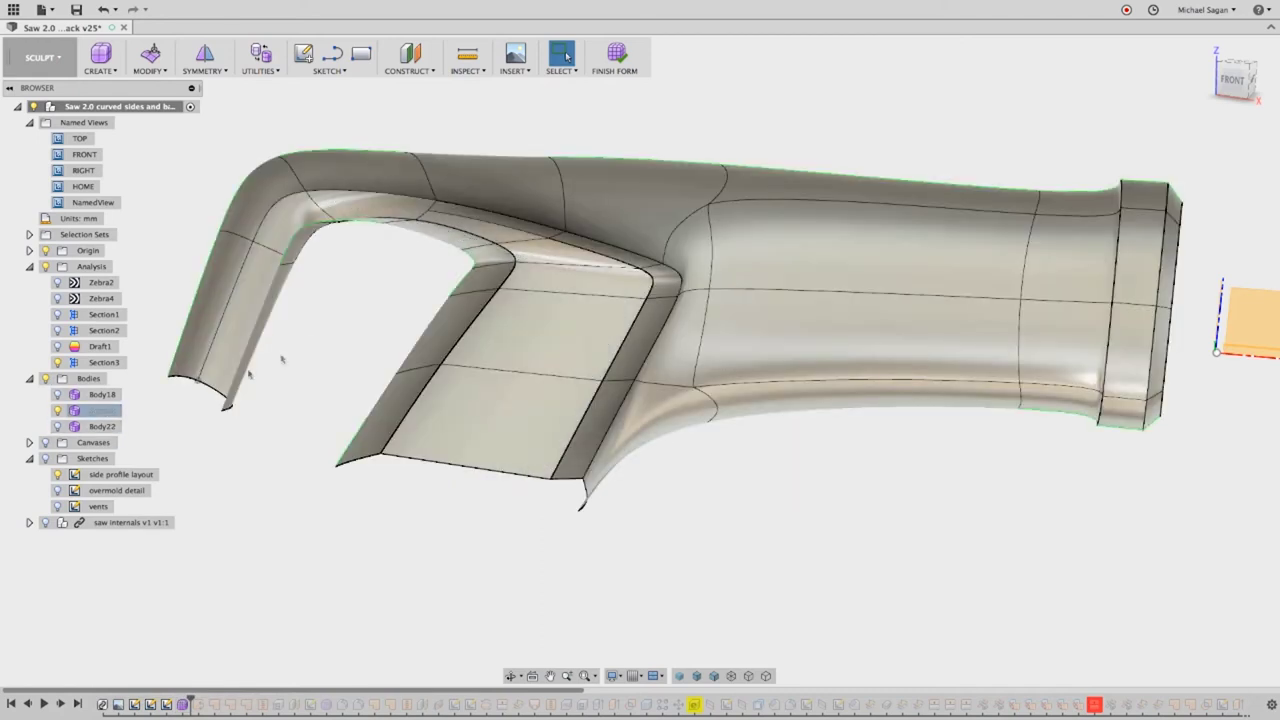
key(alt+1)
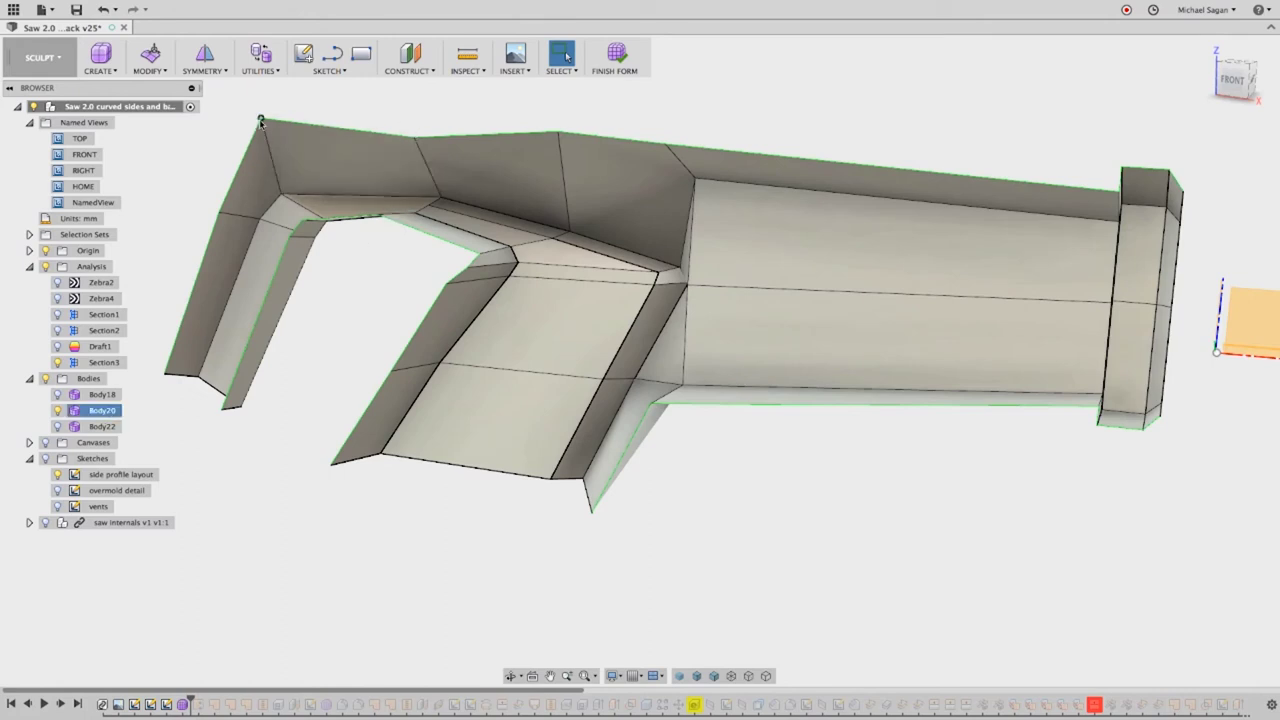
Adjust three vertices along the top edge of the cage, lowering the top-left corner.
right_click(300, 107)
click(325, 93)
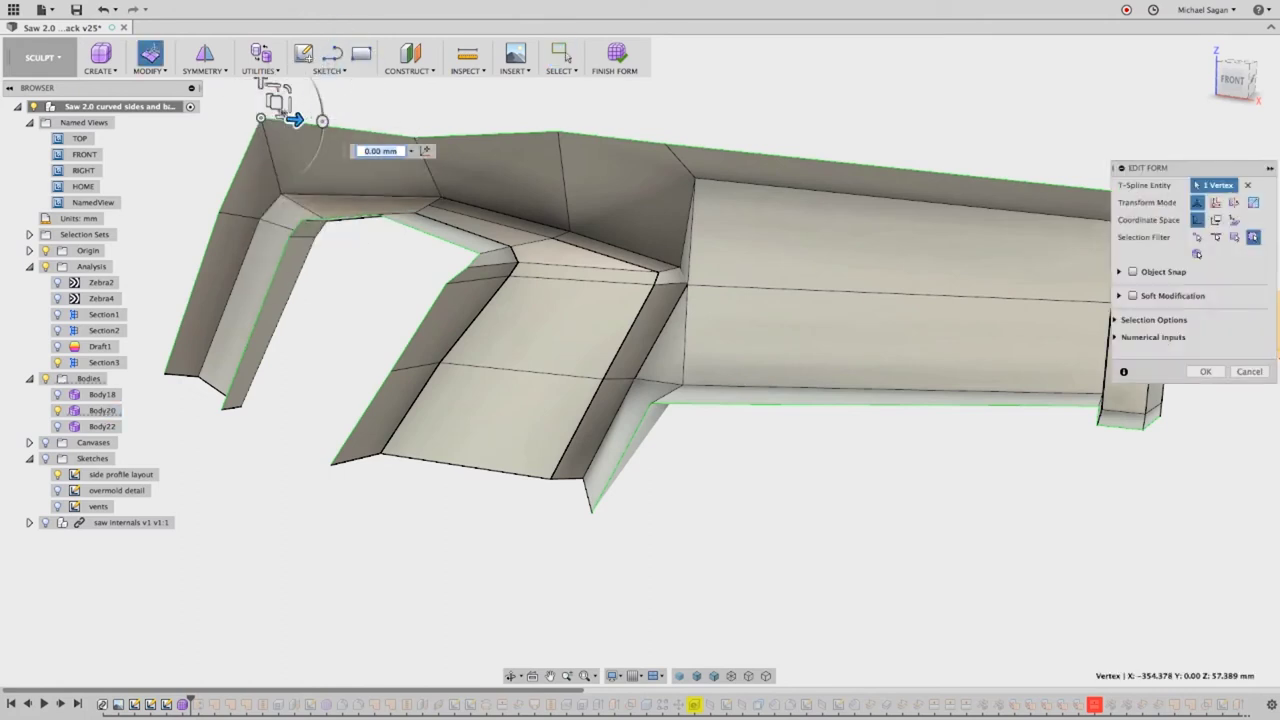
drag(276, 102, 276, 122)
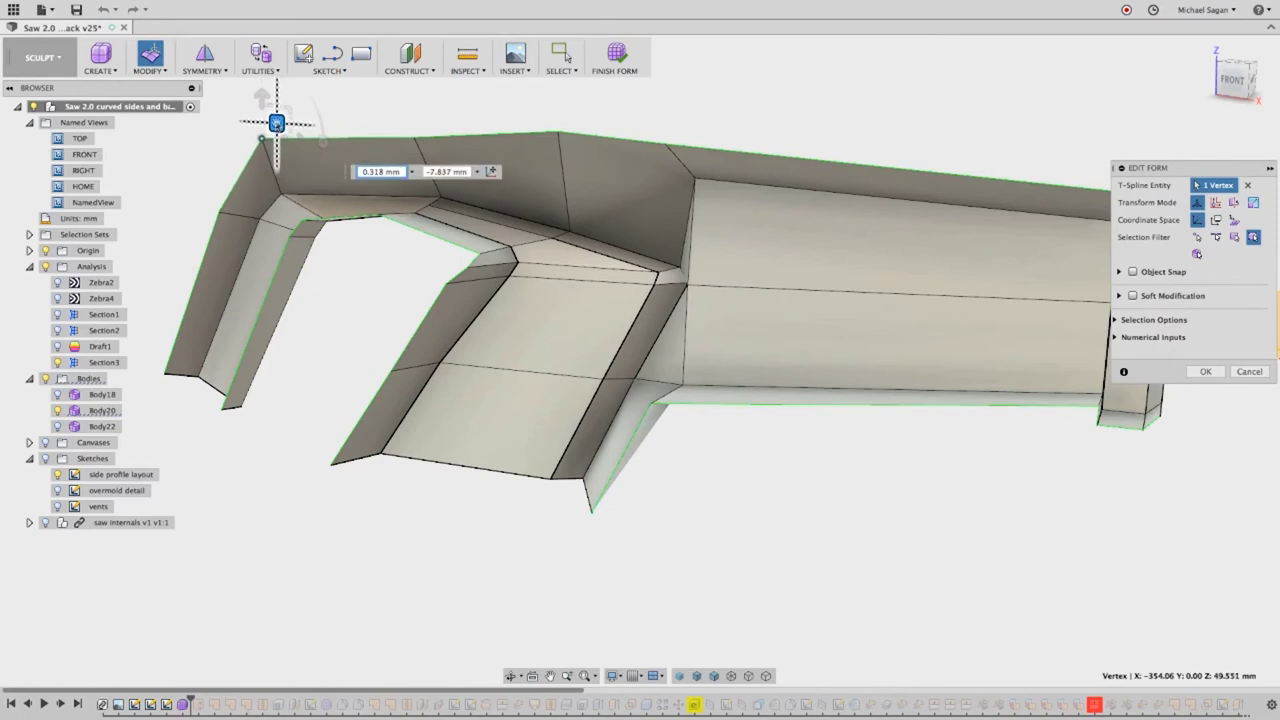
click(414, 139)
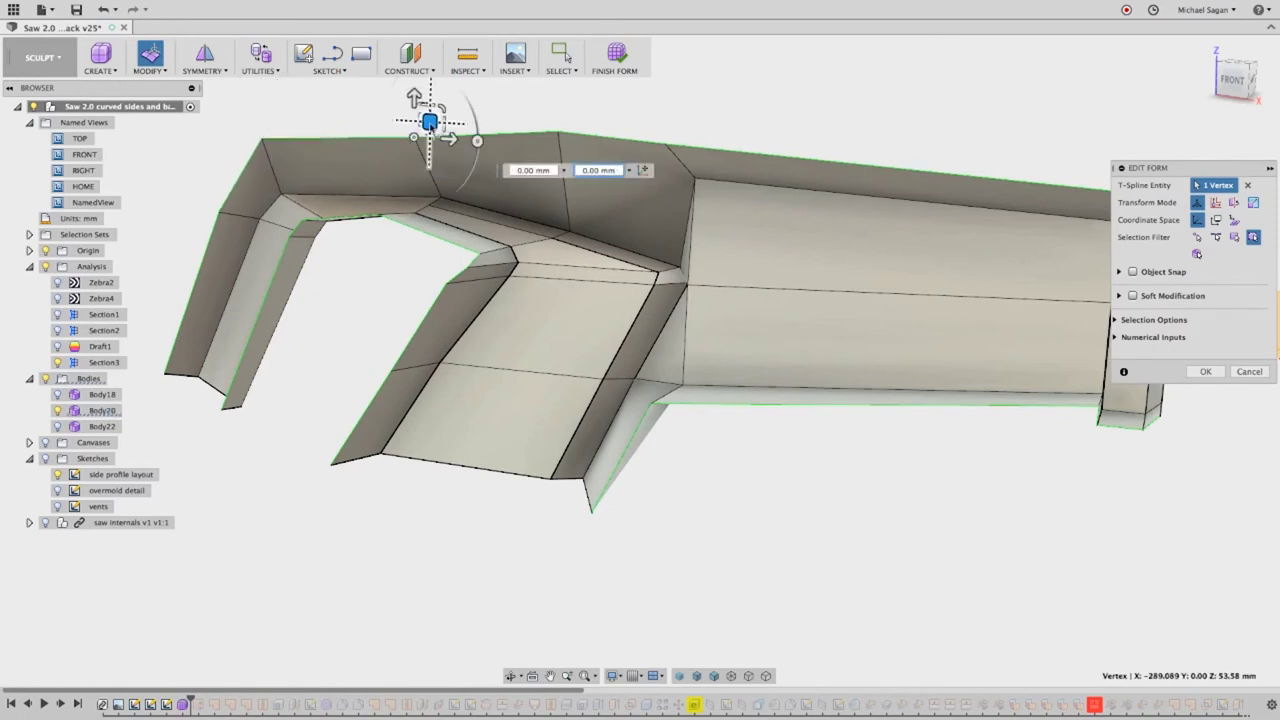
drag(429, 121, 409, 110)
click(543, 120)
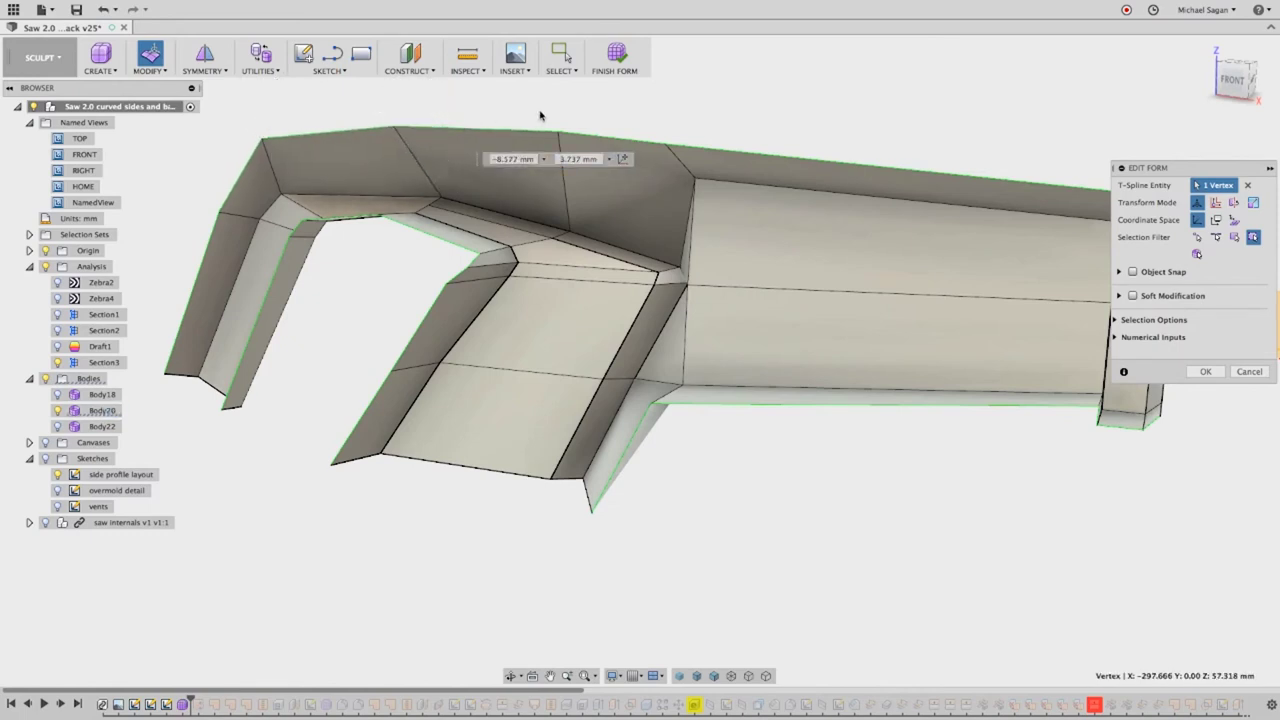
click(668, 148)
drag(680, 128, 712, 170)
click(742, 440)
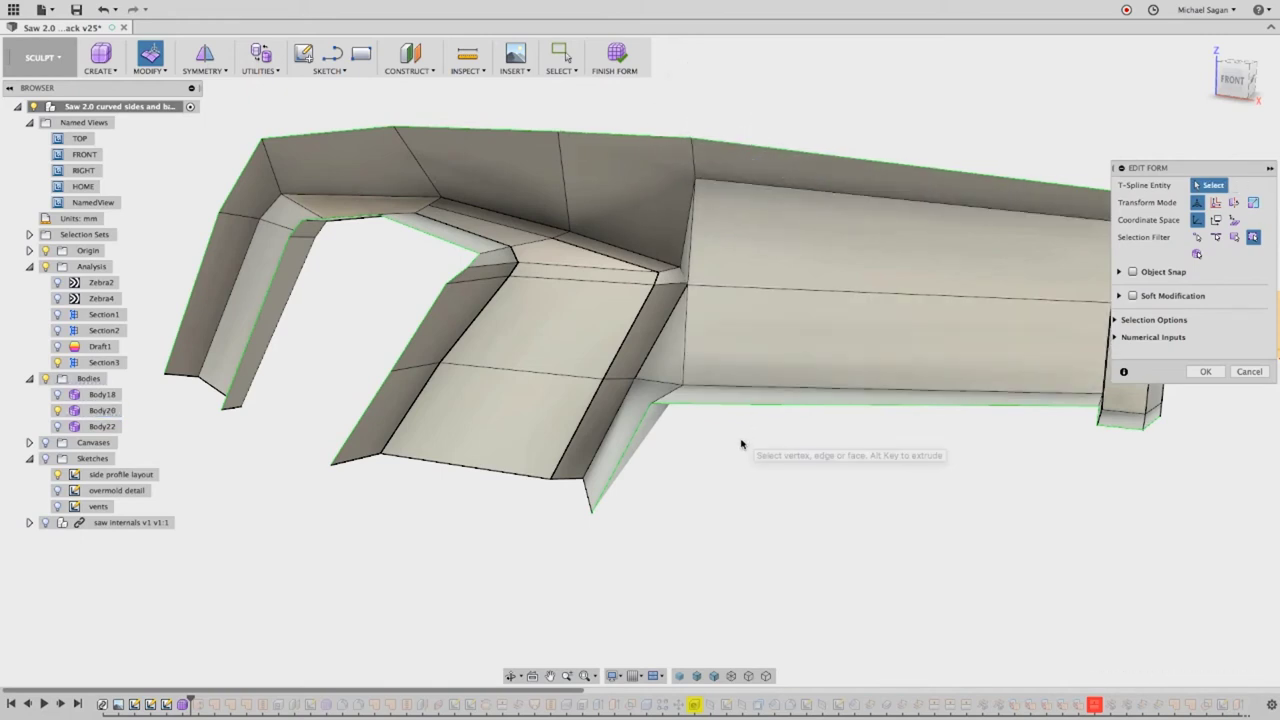
scroll(735, 377, up, 1)
mouse_move(735, 382)
shift+middle_down()
mouse_move(726, 246)
mouse_move(668, 284)
shift+middle_up()
Slide a vertex beside the window about 21 mm along X, then shift a vertex pair right.
click(660, 284)
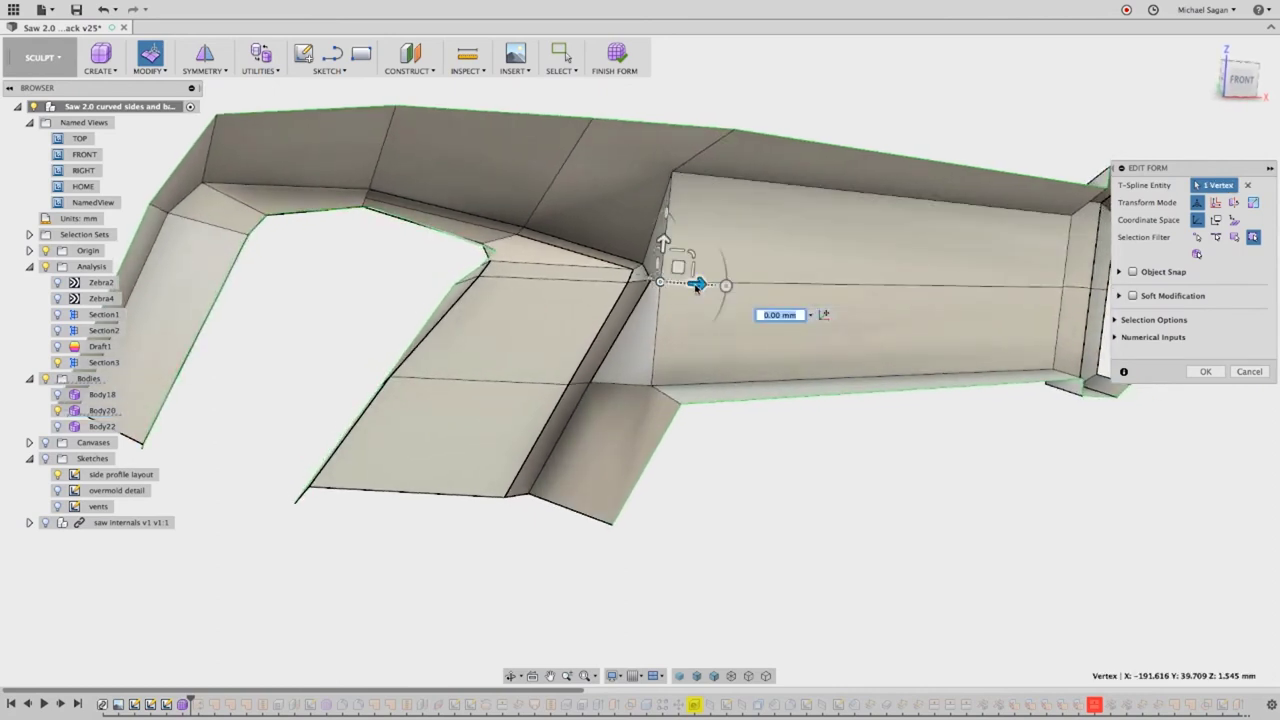
drag(697, 284, 750, 287)
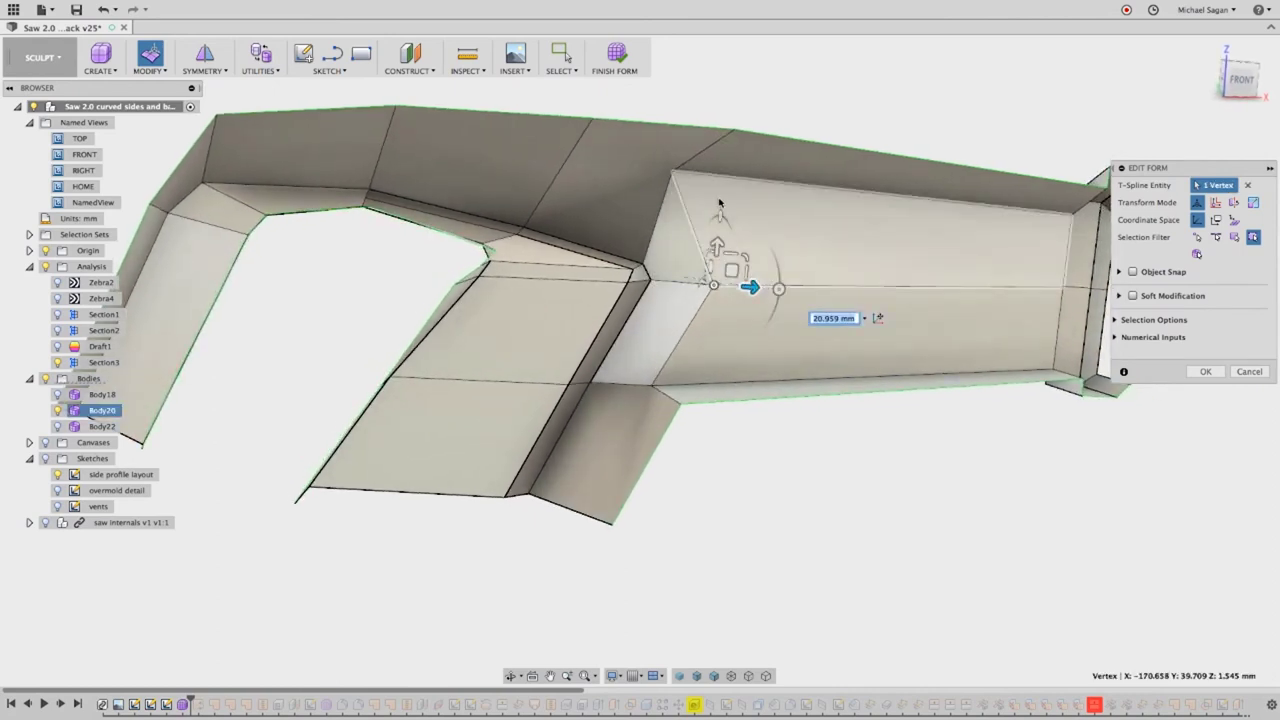
click(672, 172)
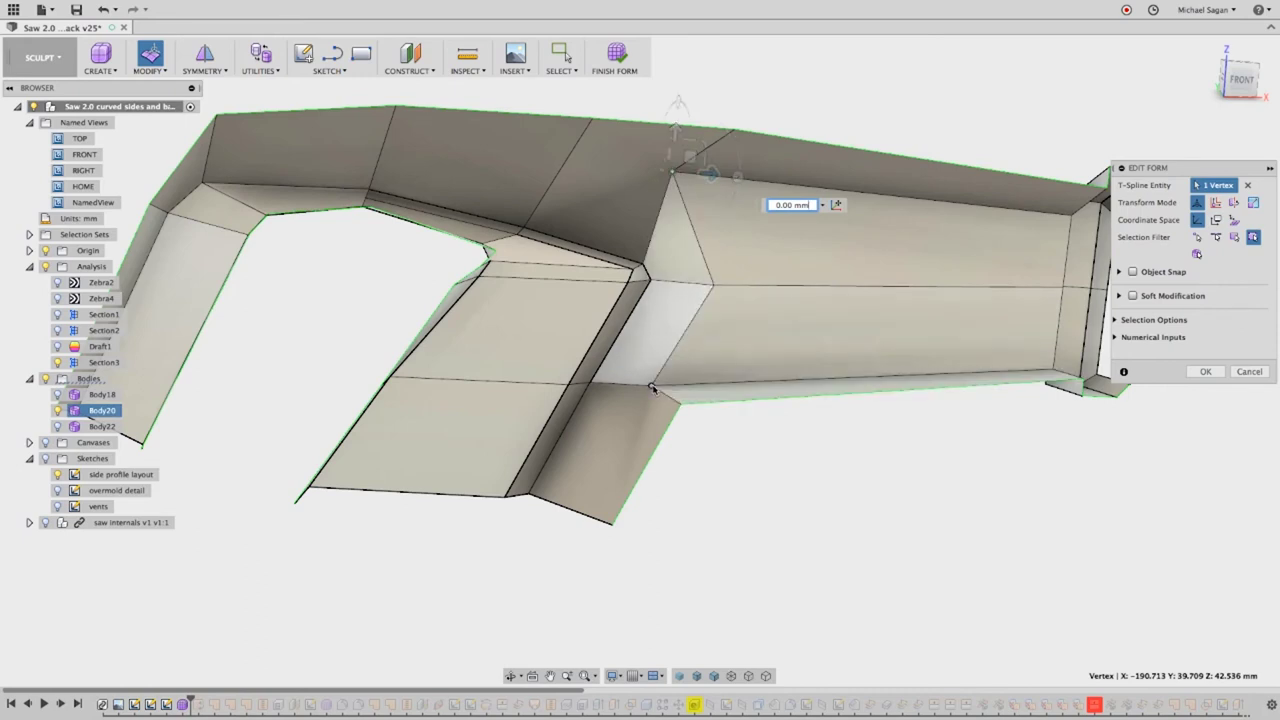
shift+click(651, 385)
drag(697, 282, 741, 284)
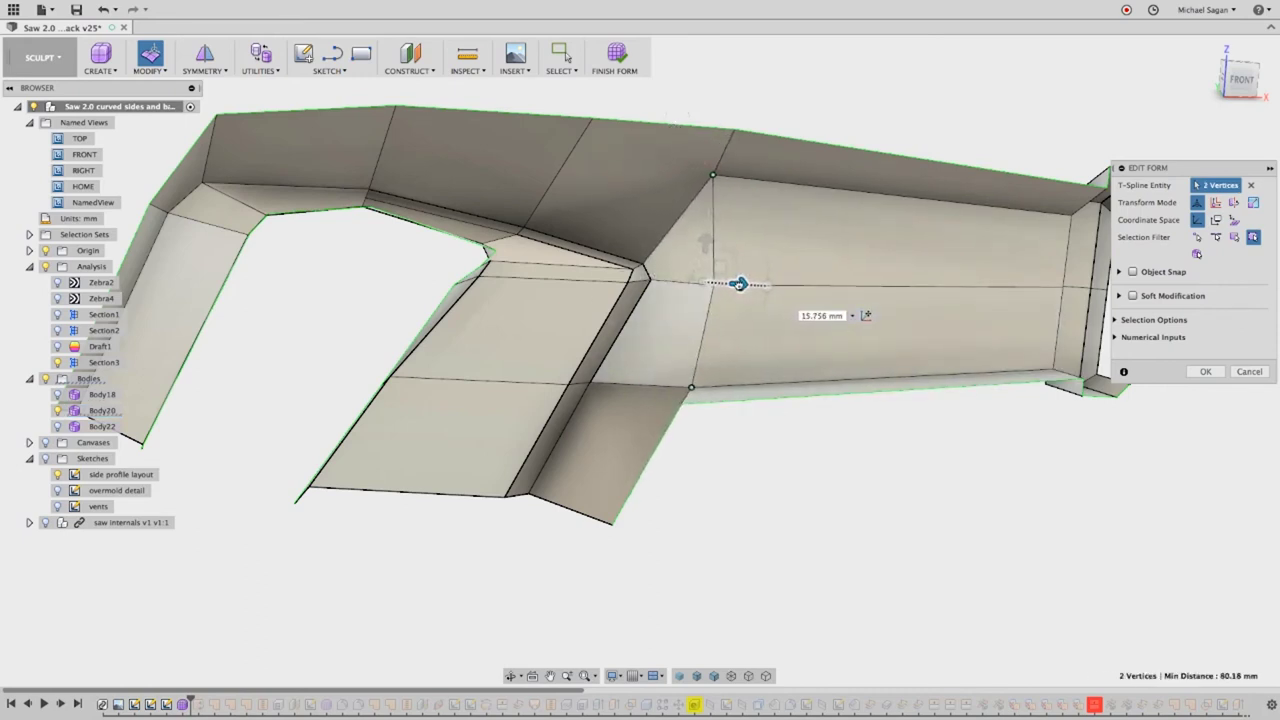
click(794, 437)
shift+middle_drag(794, 437, 798, 524)
scroll(561, 322, up, 3)
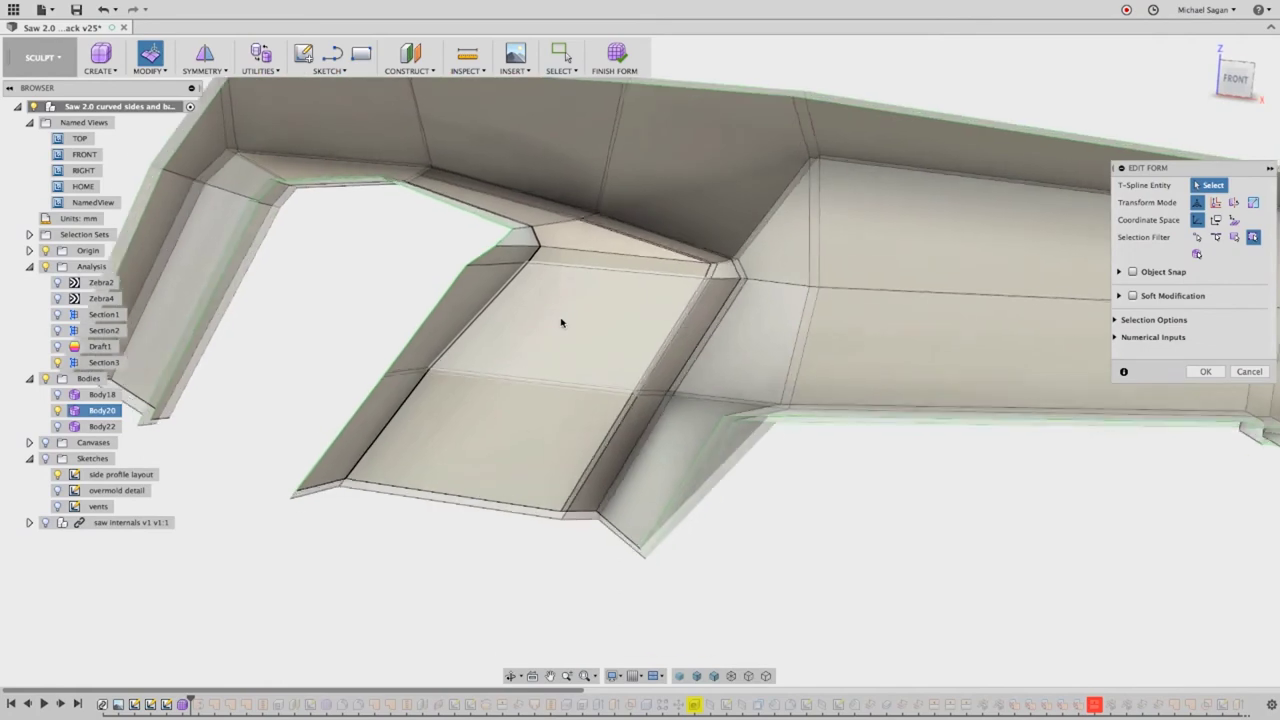
In the front view, nudge the thin face strip above the window opening.
scroll(561, 322, up, 3)
scroll(561, 322, up, 3)
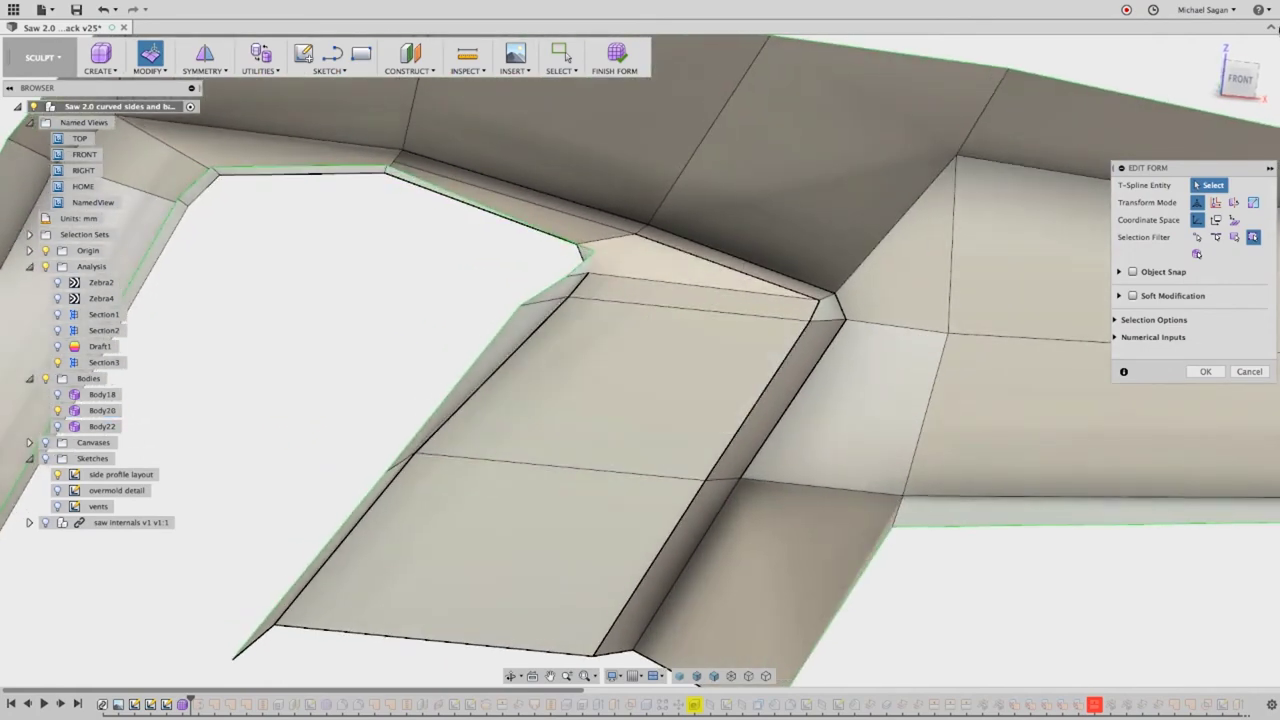
click(1240, 80)
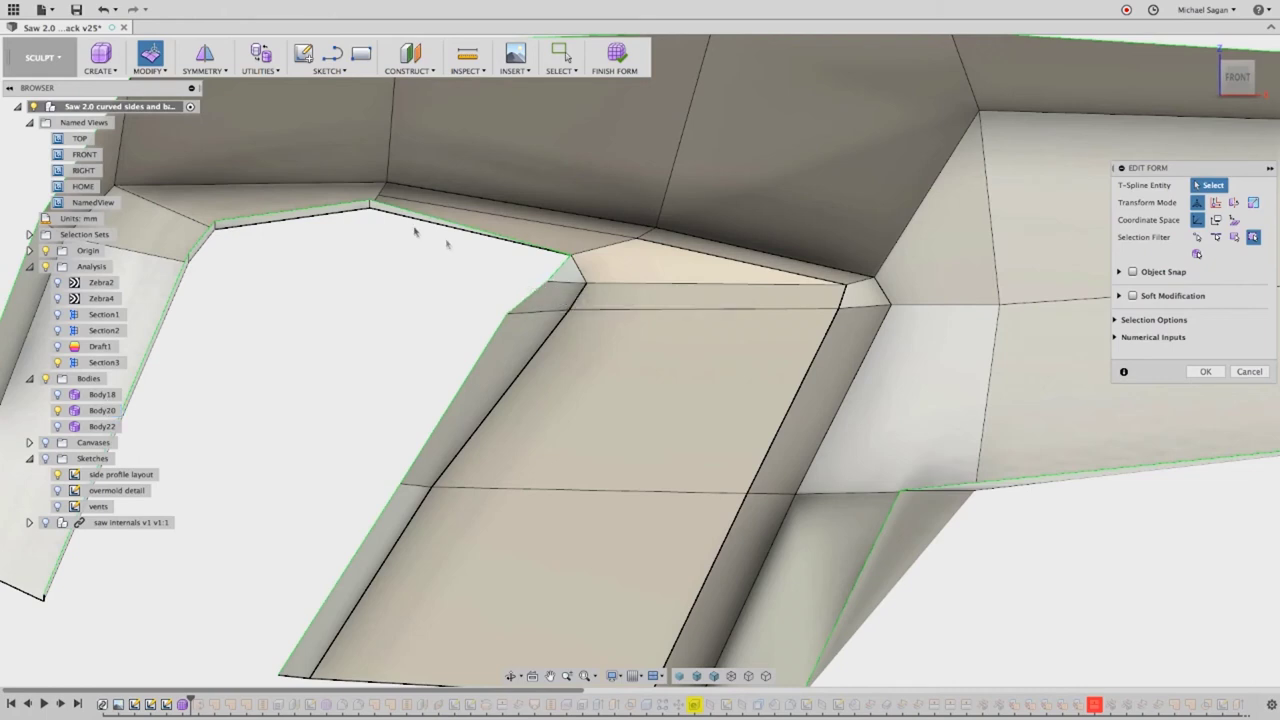
click(332, 215)
drag(310, 198, 308, 205)
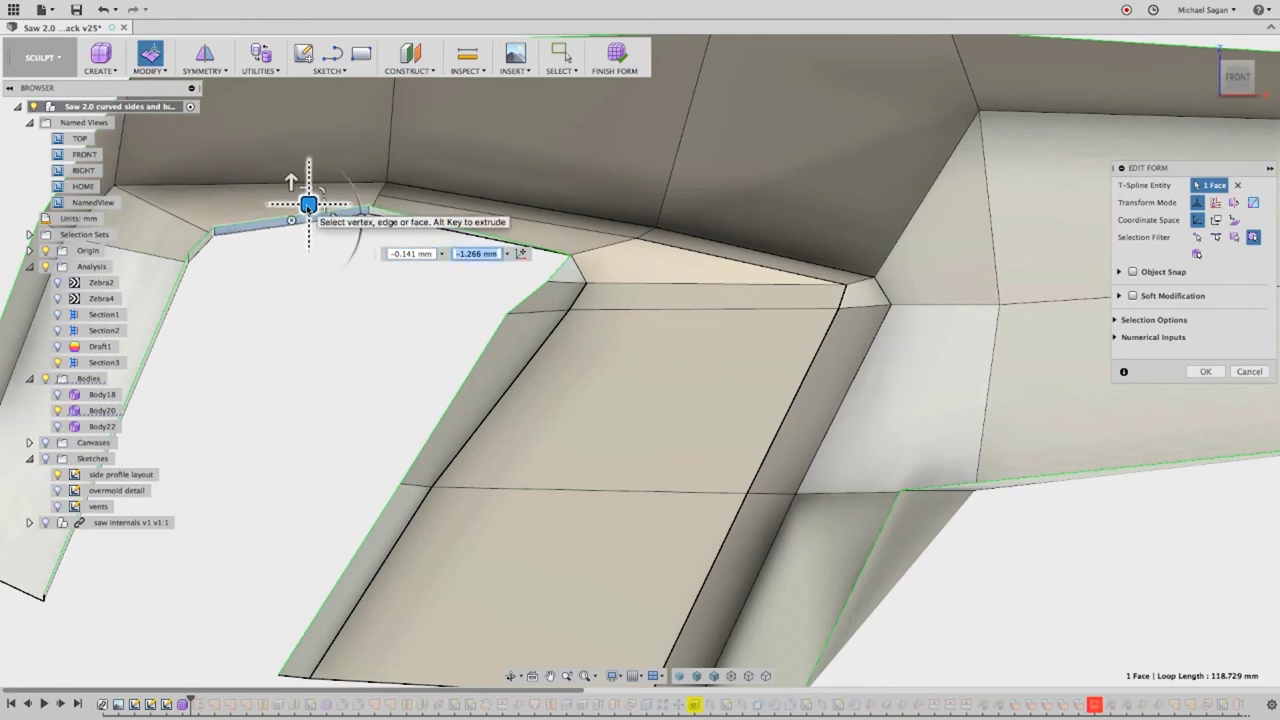
click(283, 289)
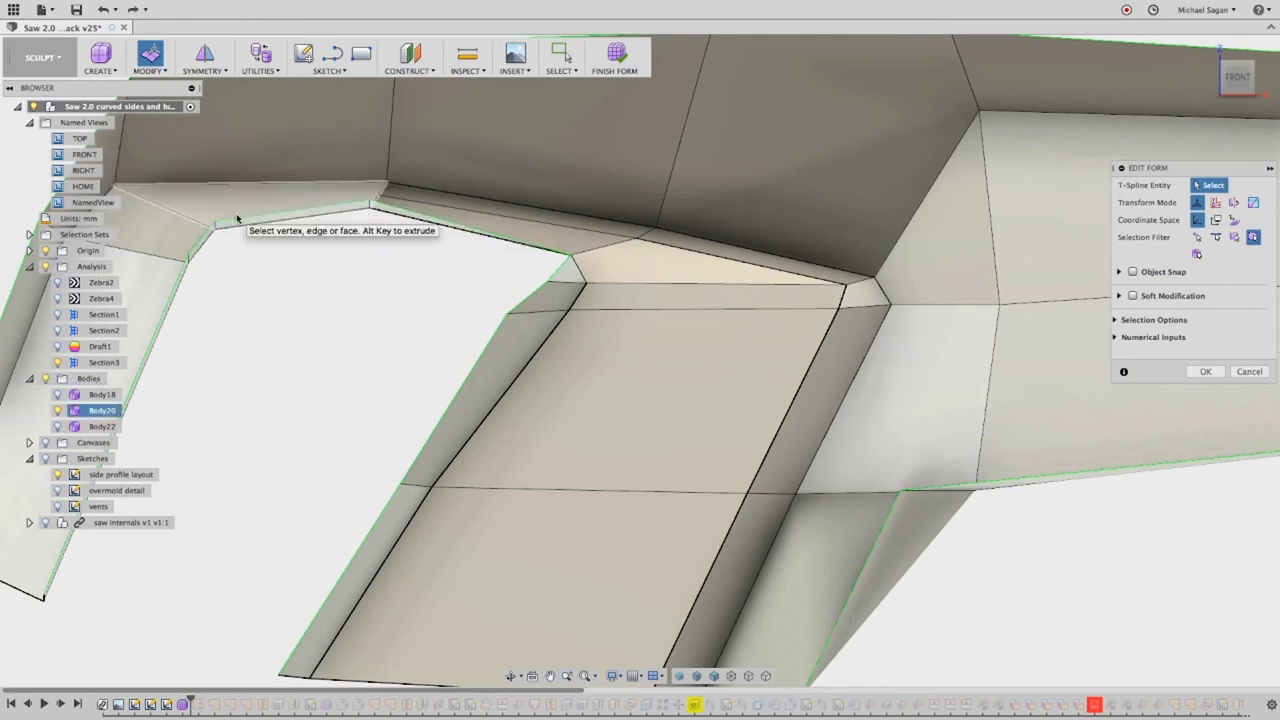
click(280, 212)
click(292, 172)
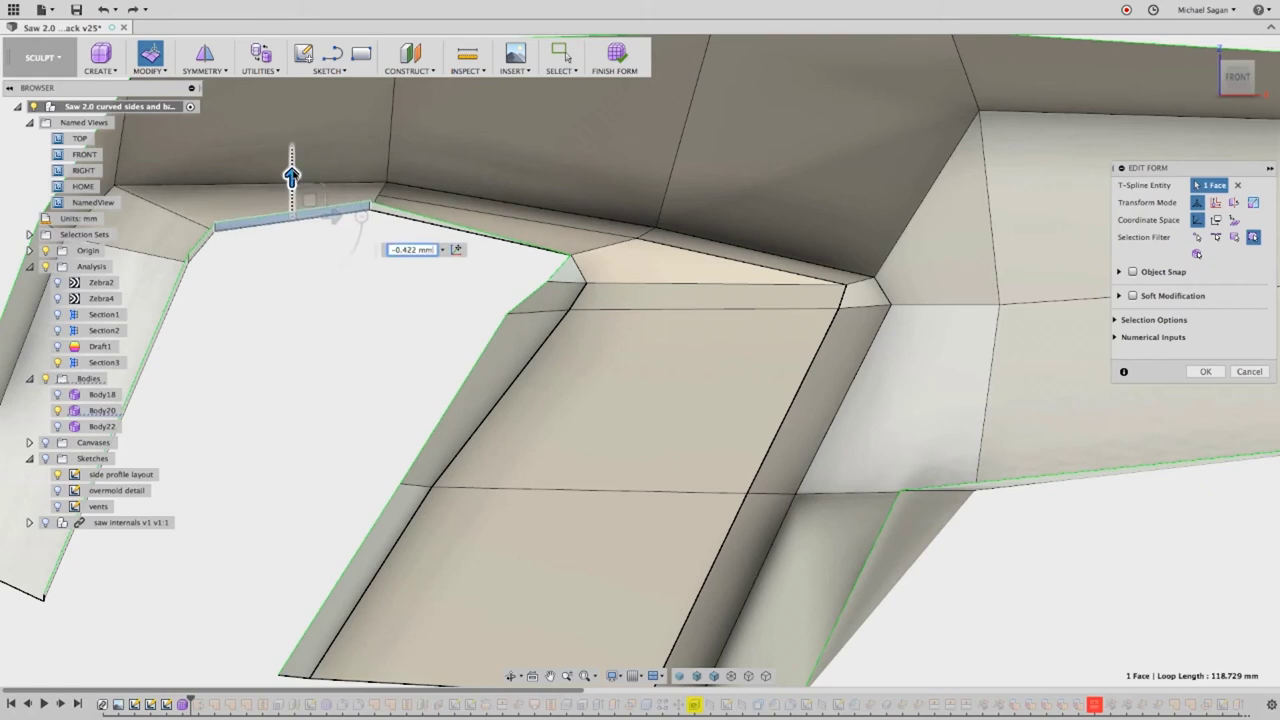
click(335, 338)
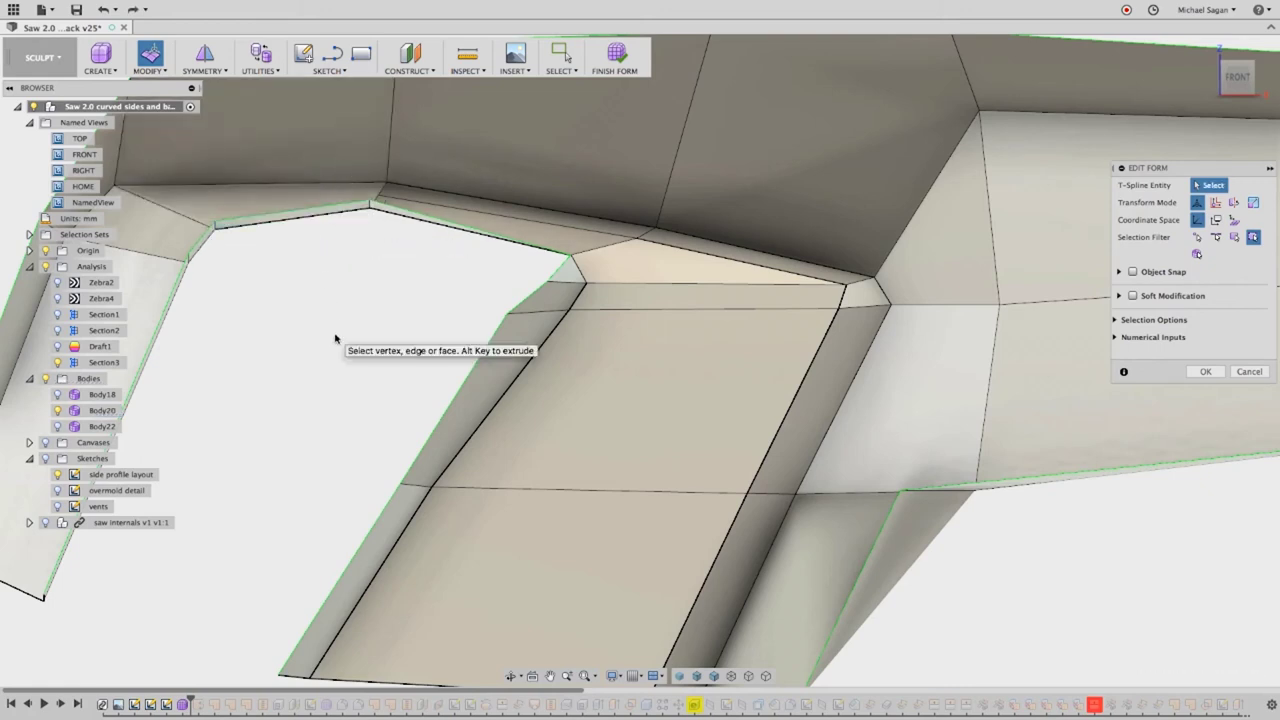
Pull the vertex at the window's lower corner slightly upward.
click(570, 313)
drag(571, 303, 569, 290)
click(491, 313)
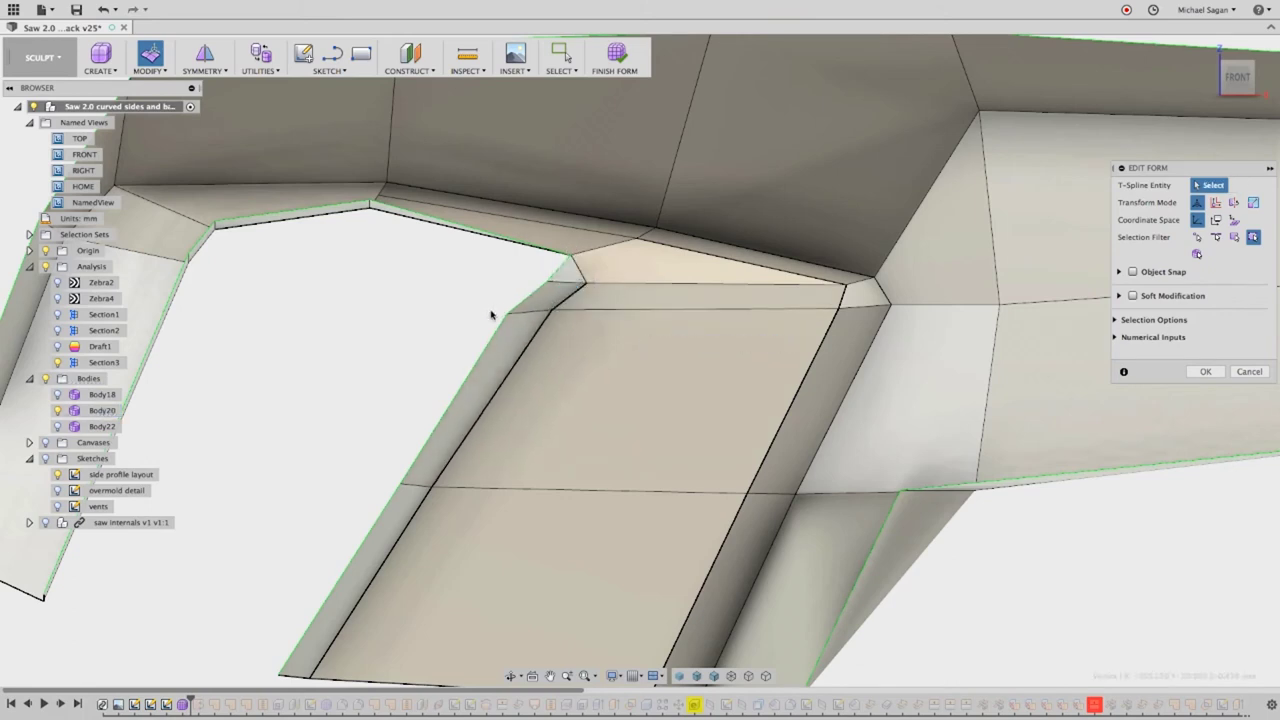
scroll(500, 303, down, 2)
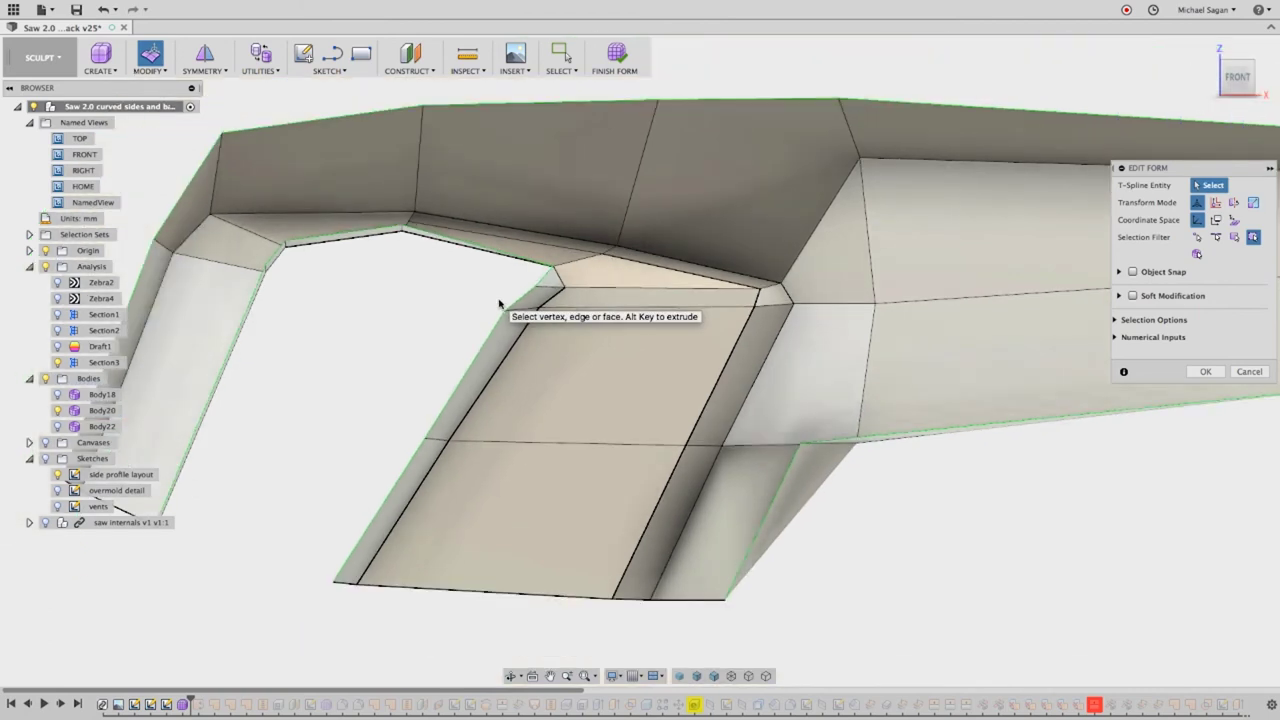
Rotate the three side edges of the panel below the window to reshape it.
click(565, 289)
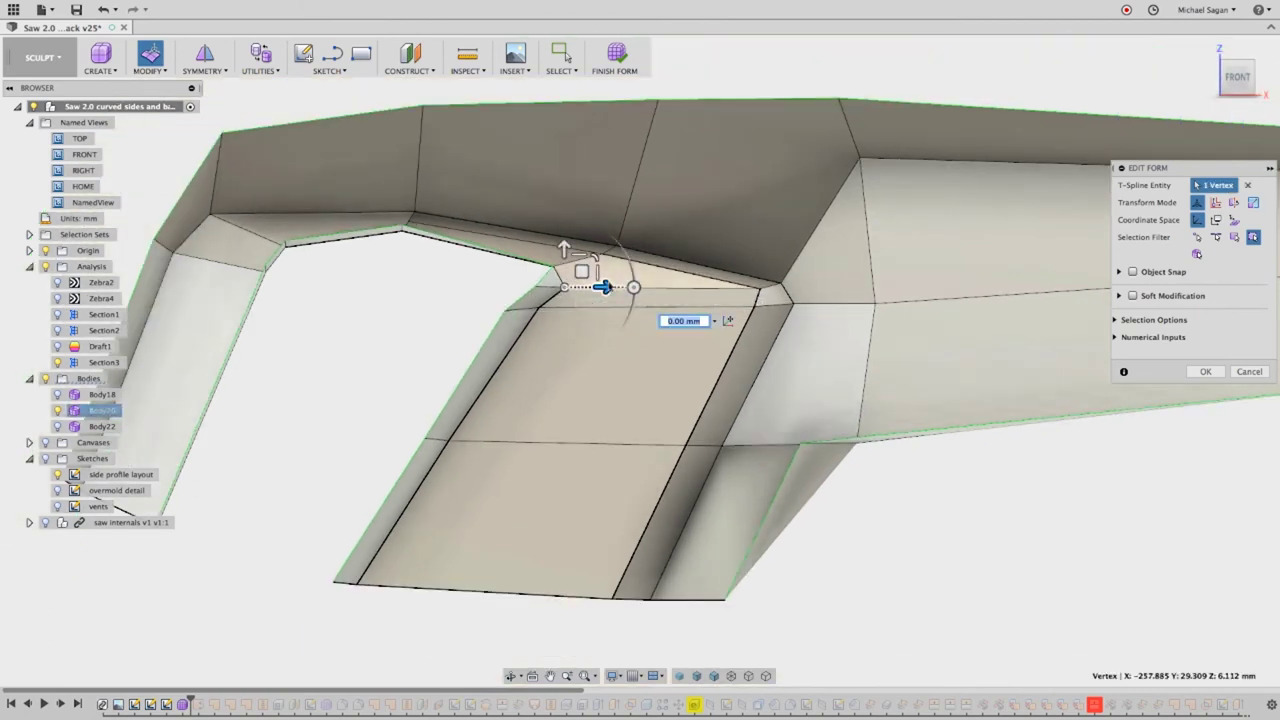
click(471, 301)
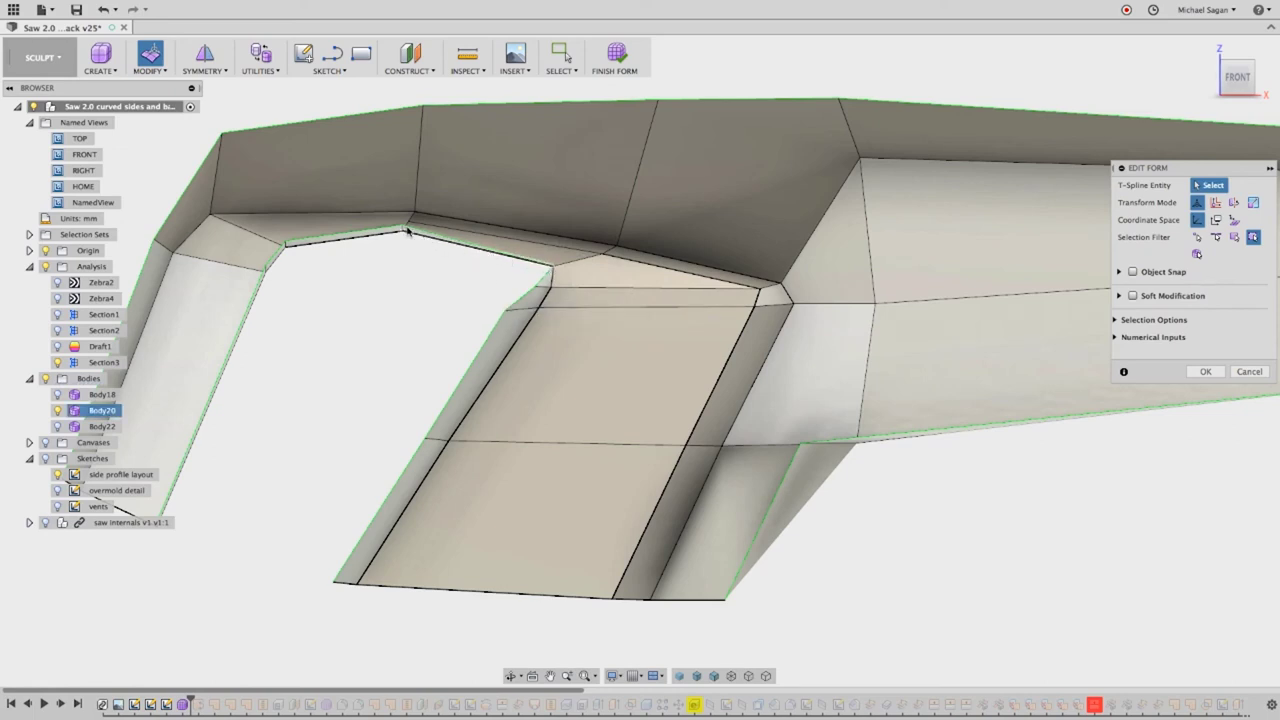
click(480, 372)
drag(482, 385, 522, 455)
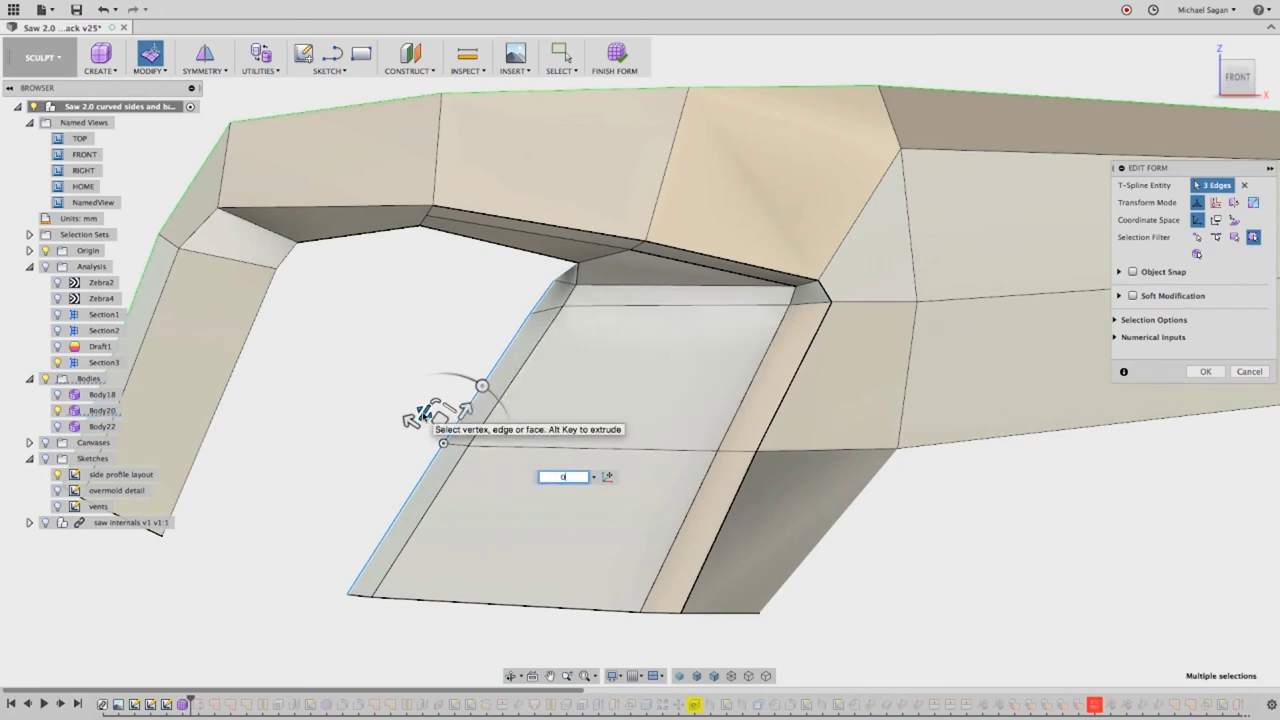
key(Escape)
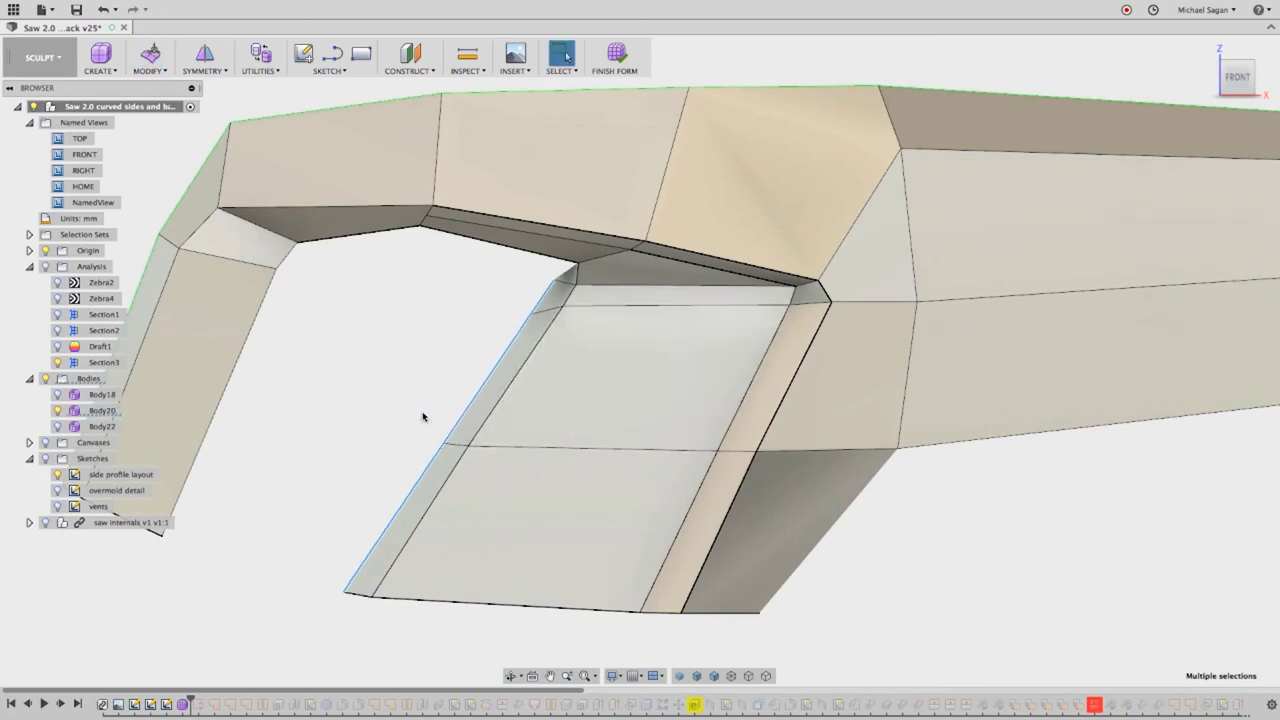
Shift those three edges 1.425 mm outward and switch the body to smooth display.
right_click(452, 349)
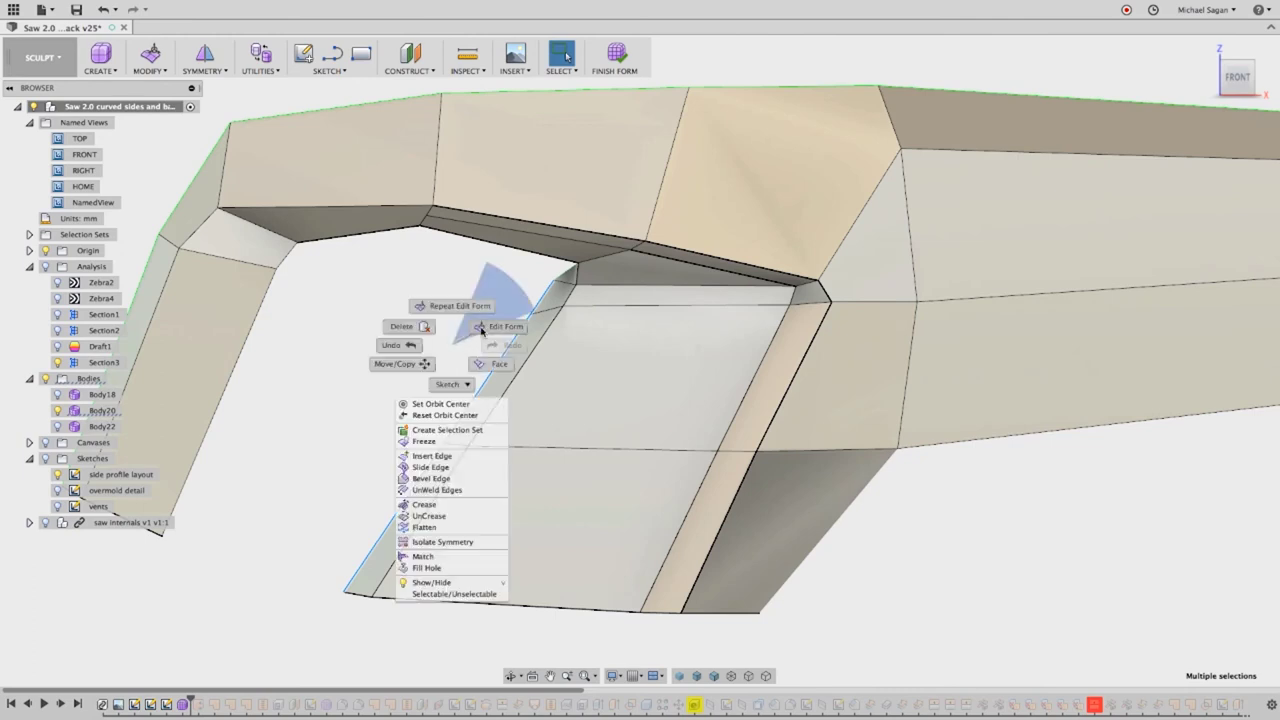
click(481, 328)
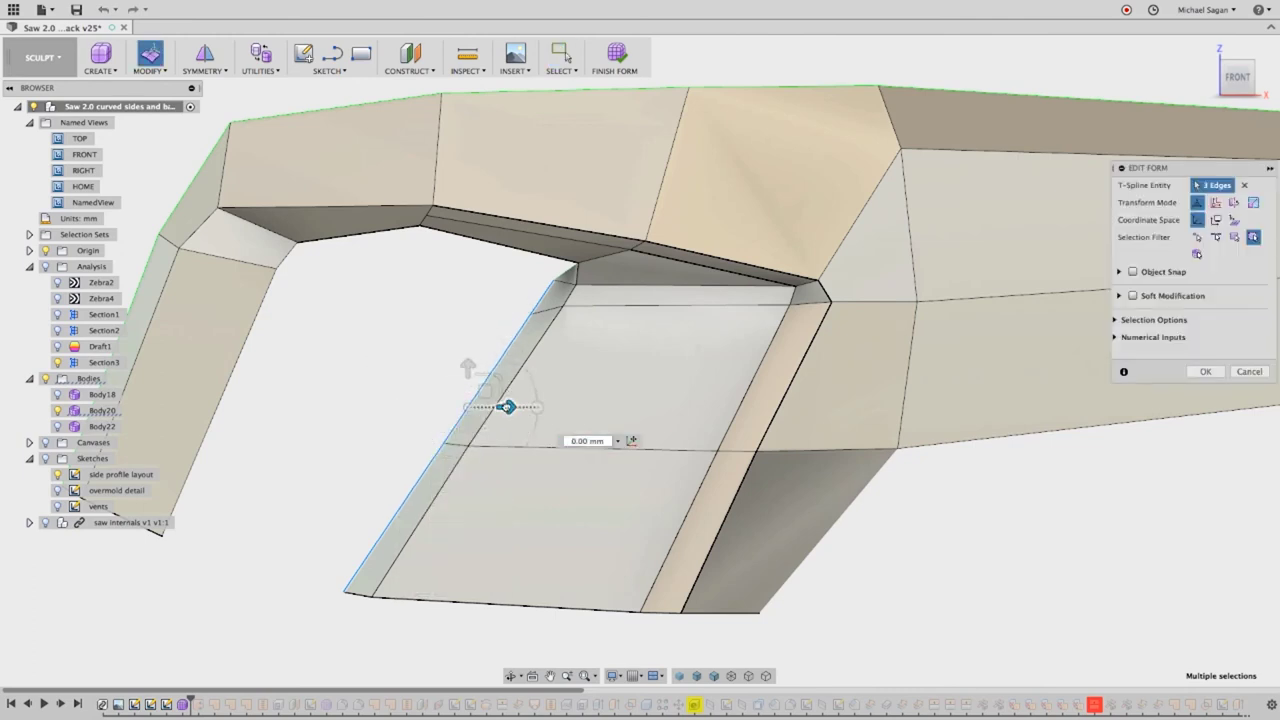
drag(507, 406, 512, 406)
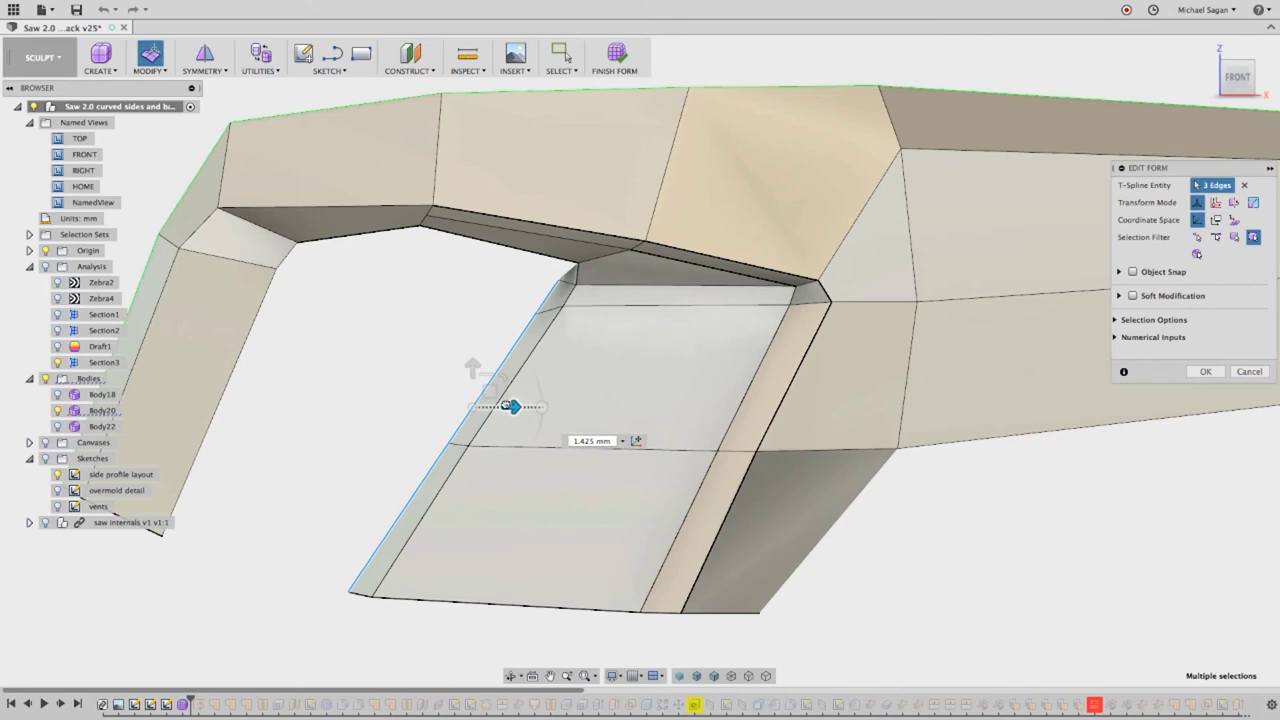
click(375, 437)
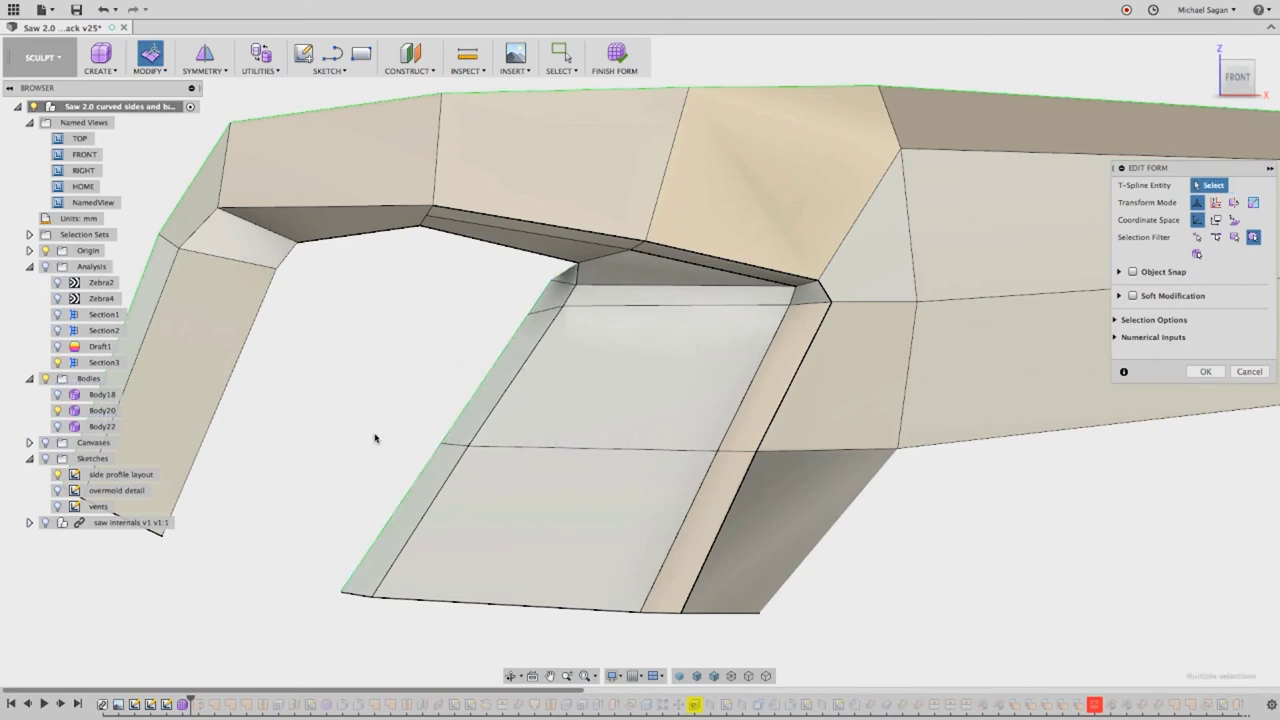
scroll(375, 437, down, 3)
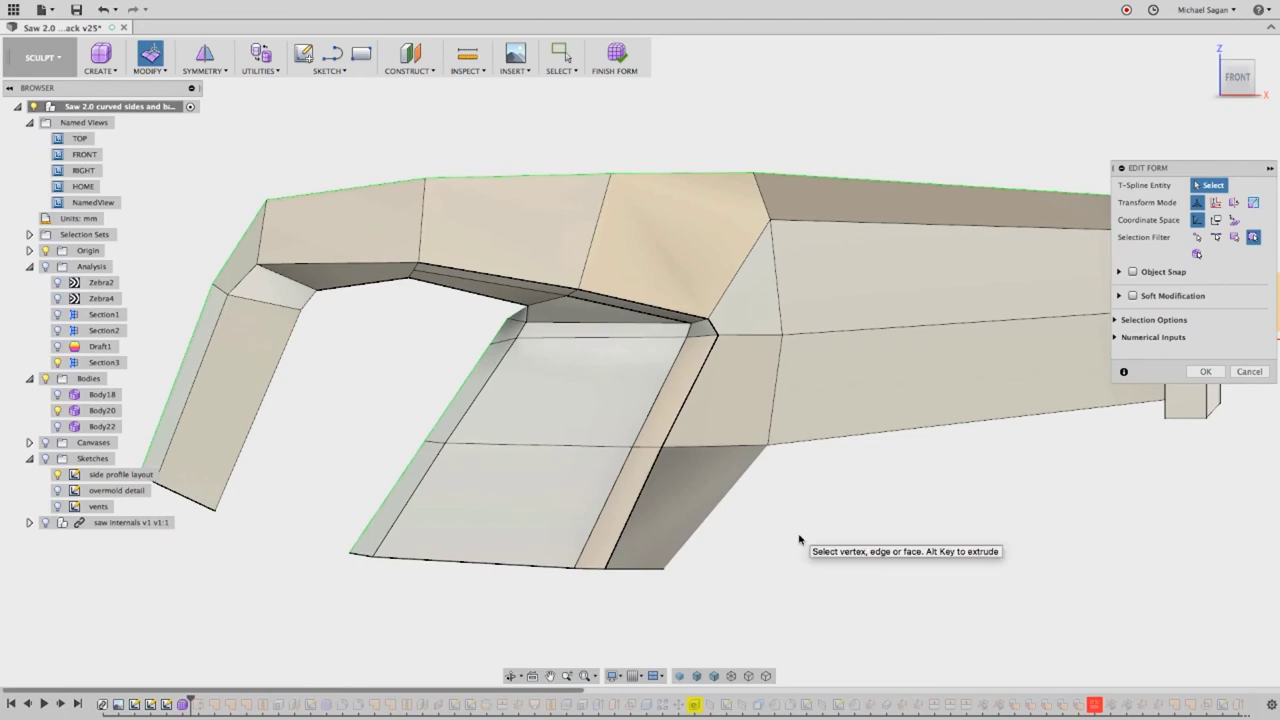
key(ctrl+3)
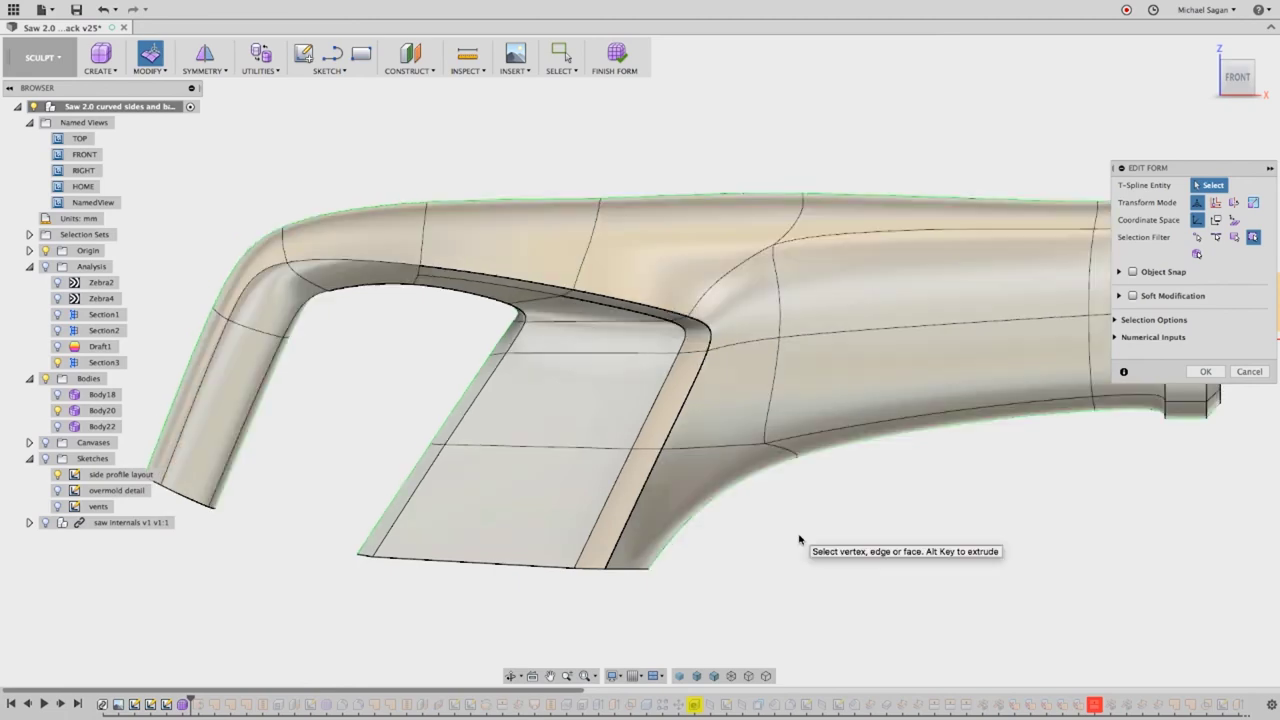
View the smoothed saw body in isometric and start the Measure tool with I.
key(F6)
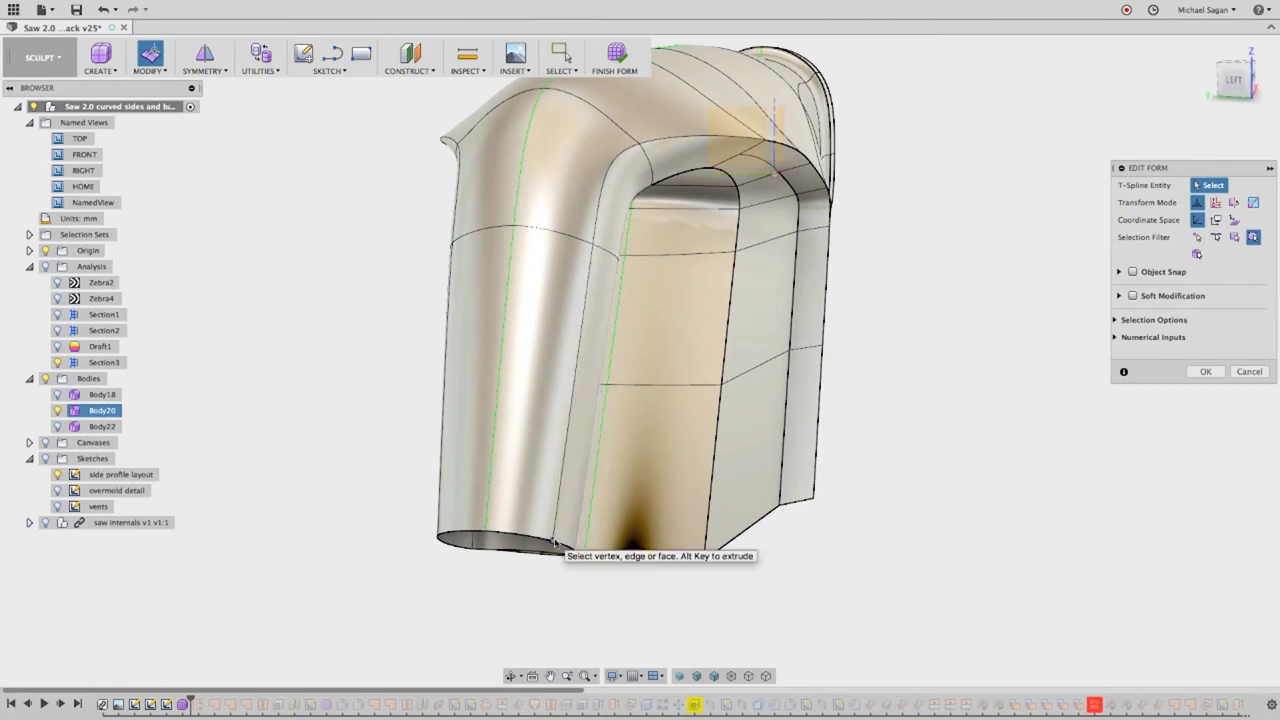
key(i)
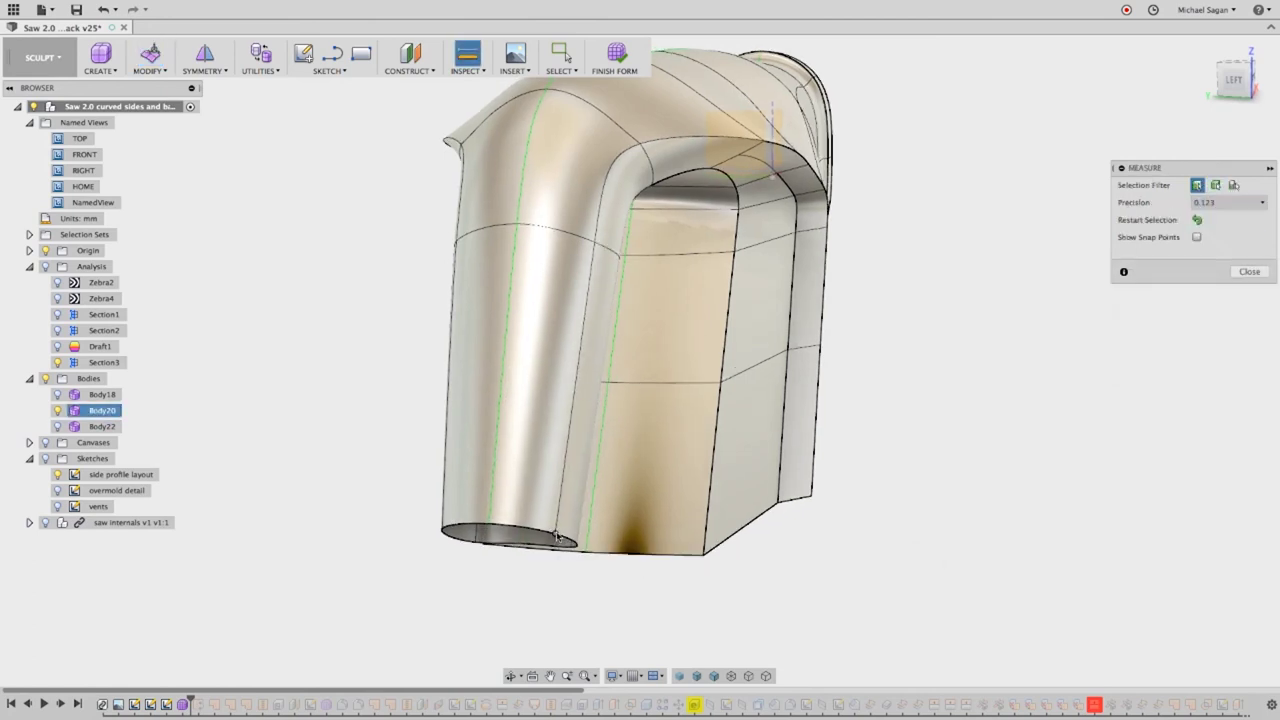
Measure 24.917 mm between two bottom-opening vertices, then clear the measurement and orbit to a flatter side view.
click(560, 539)
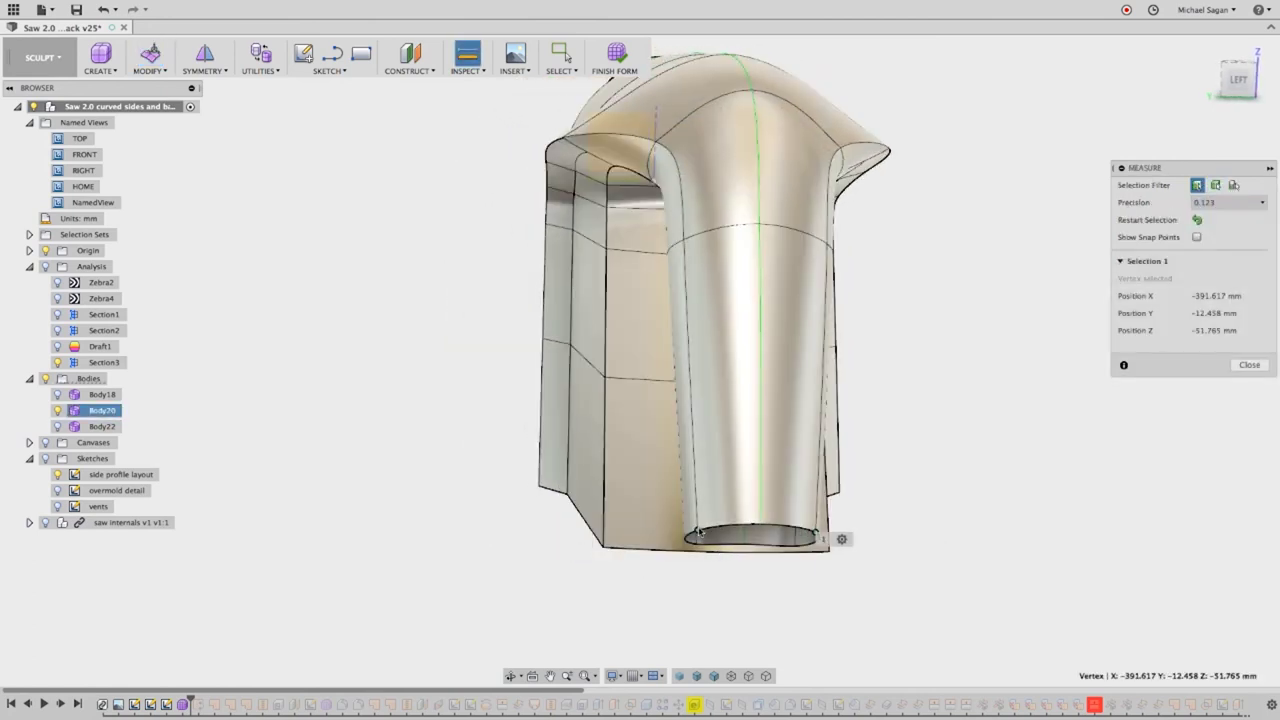
click(700, 532)
mouse_move(737, 486)
shift+middle_down()
mouse_move(838, 586)
mouse_move(892, 576)
mouse_move(757, 552)
shift+middle_up()
click(894, 577)
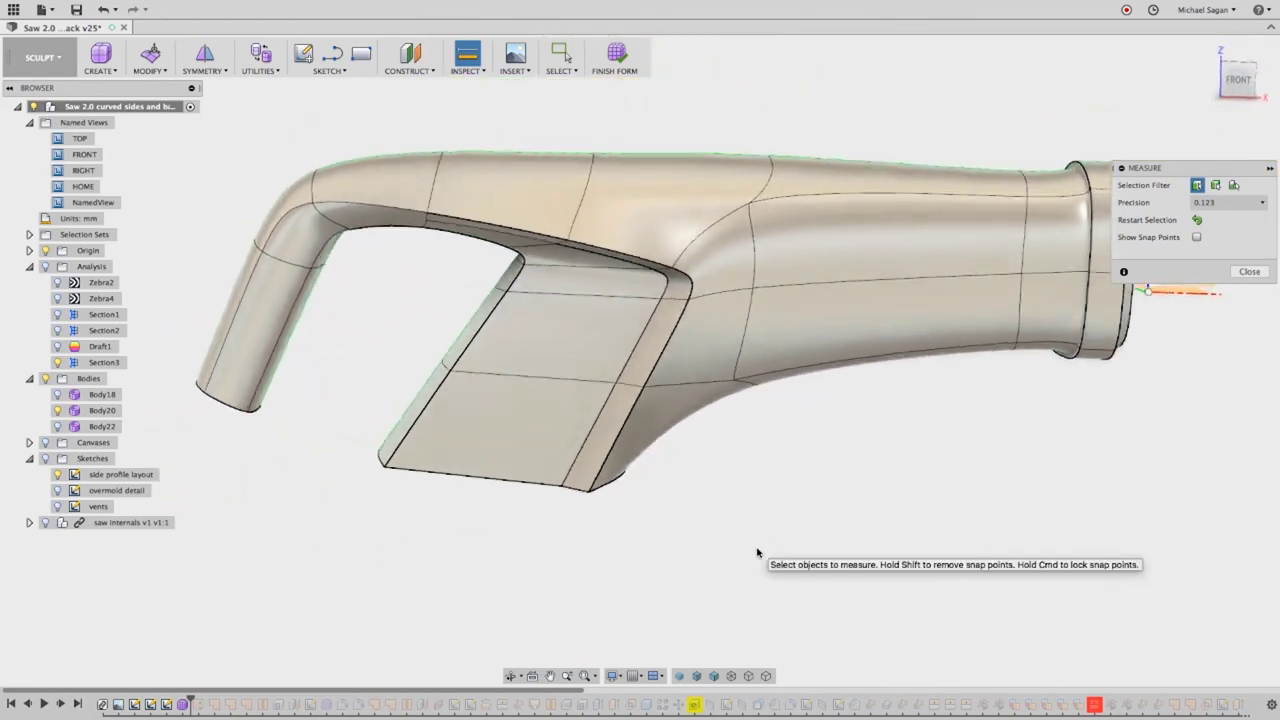
shift+middle_drag(1123, 355, 1202, 308)
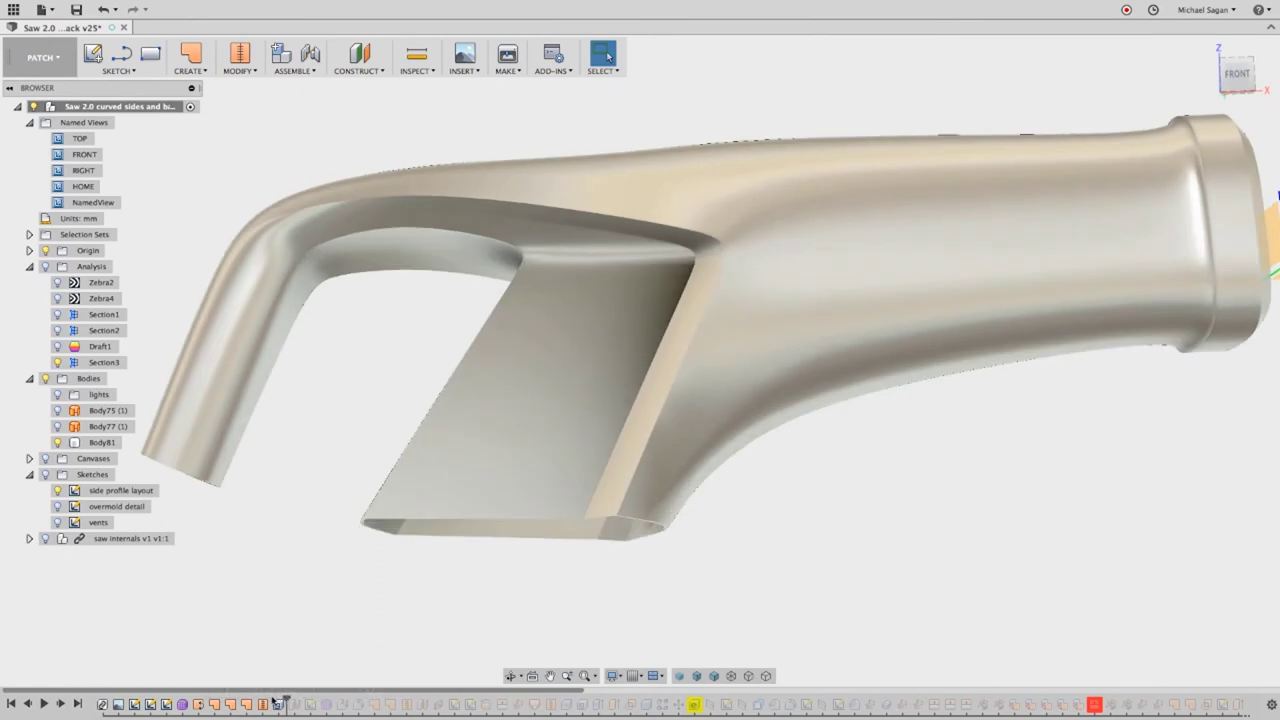
Step the timeline back and forward, then edit the Shell3 feature from the timeline.
drag(277, 703, 270, 703)
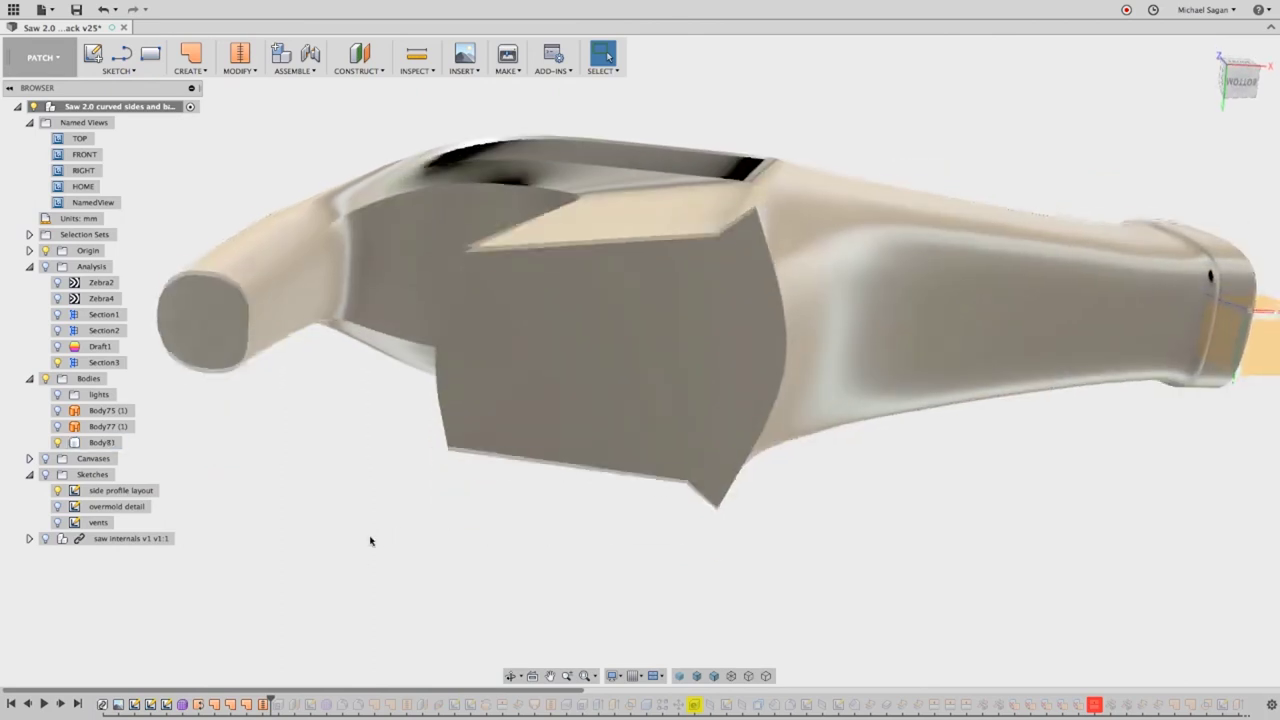
drag(269, 700, 280, 703)
right_click(275, 705)
click(325, 618)
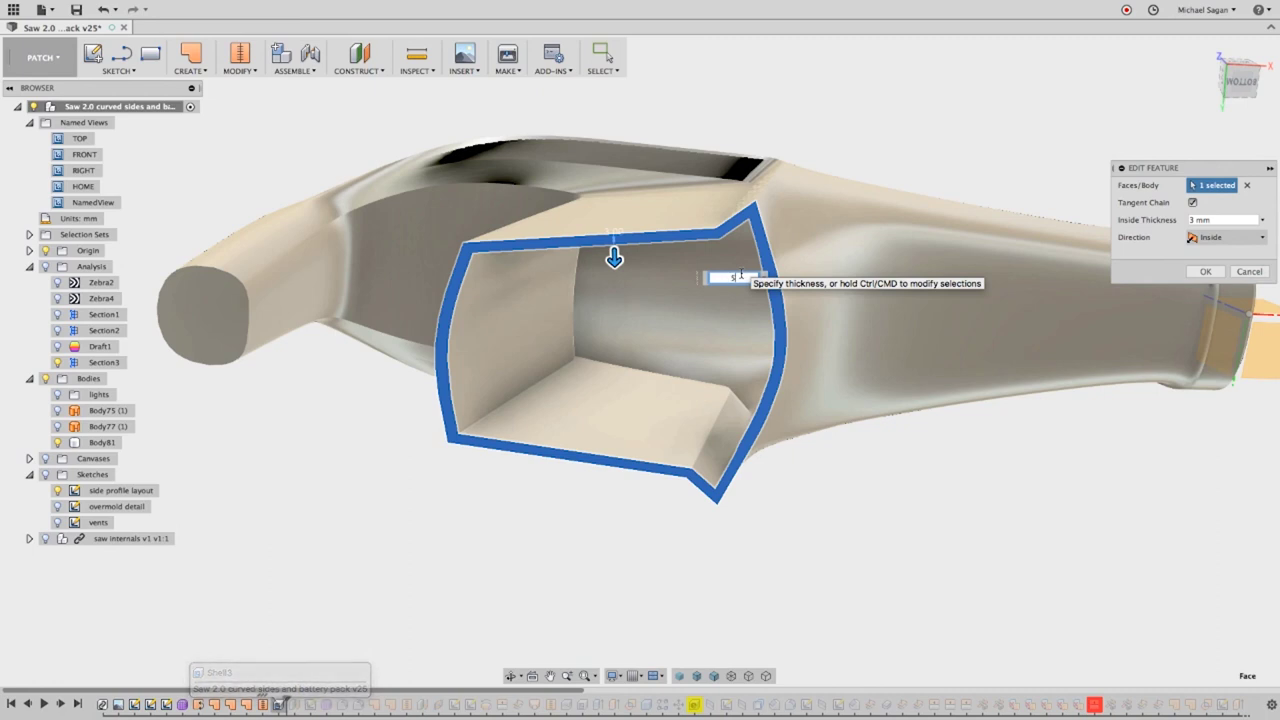
Set Shell3's inside thickness to 5 mm and apply the change.
text(5)
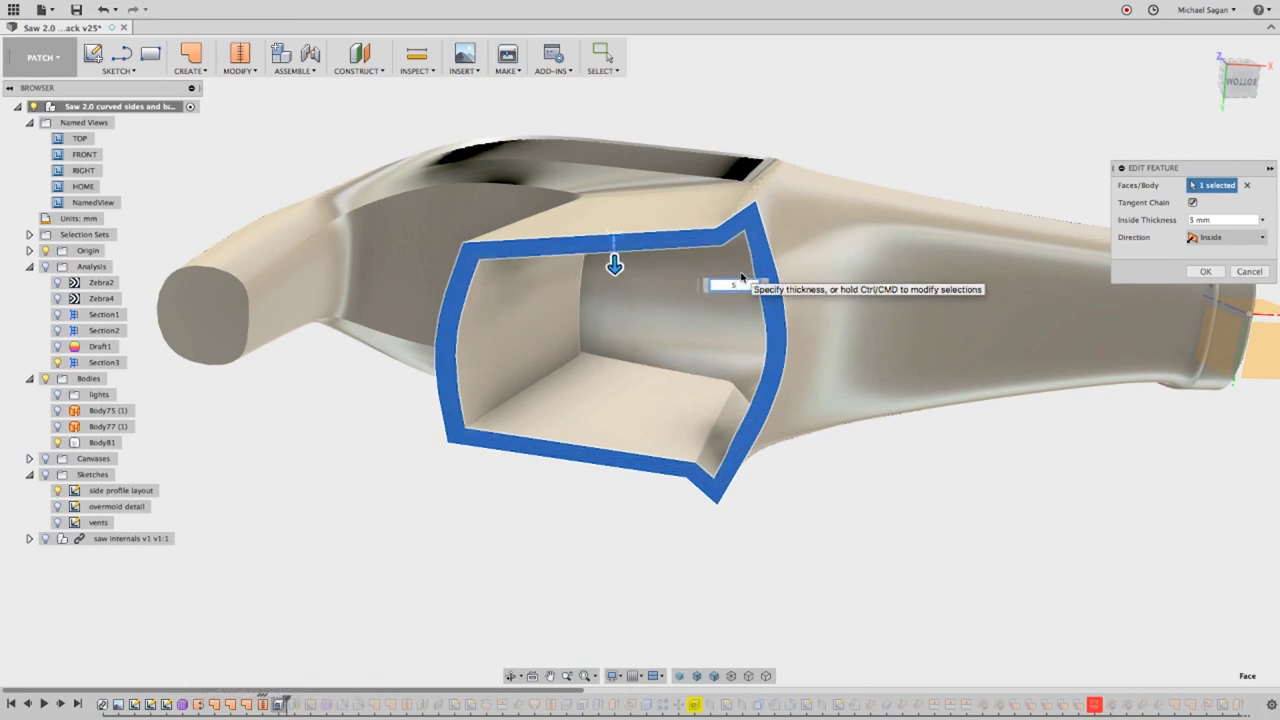
click(1204, 272)
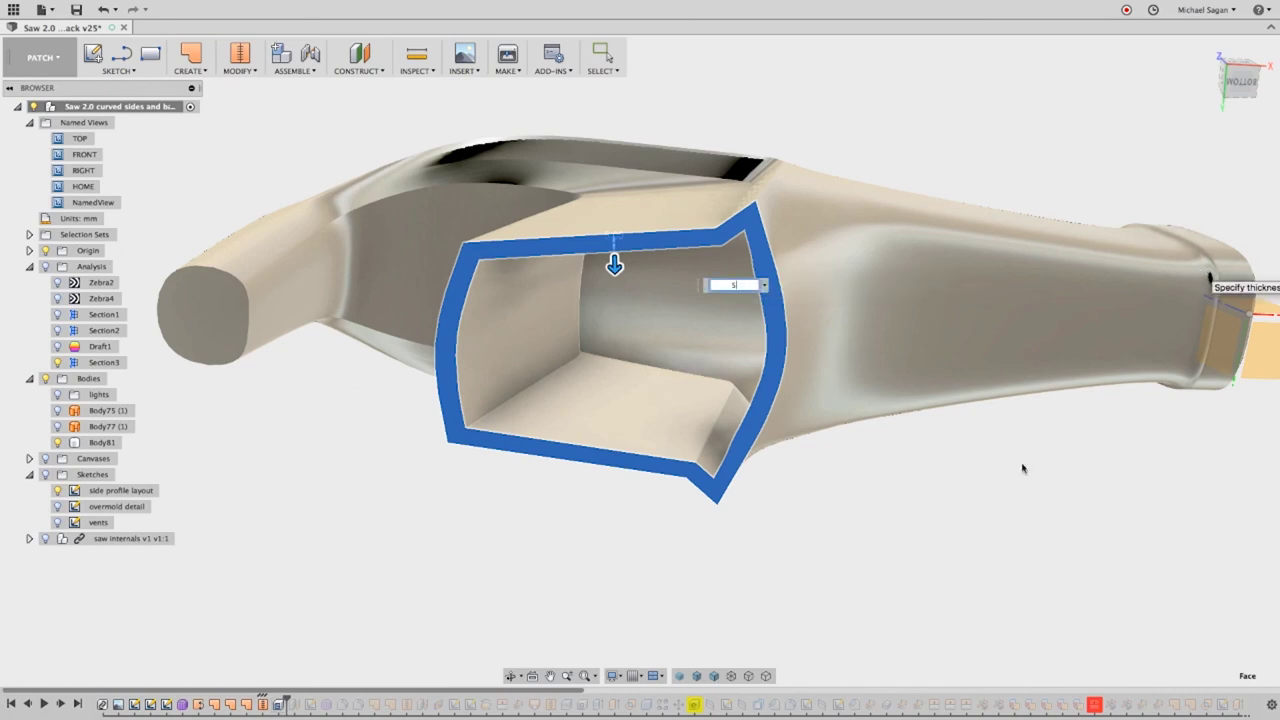